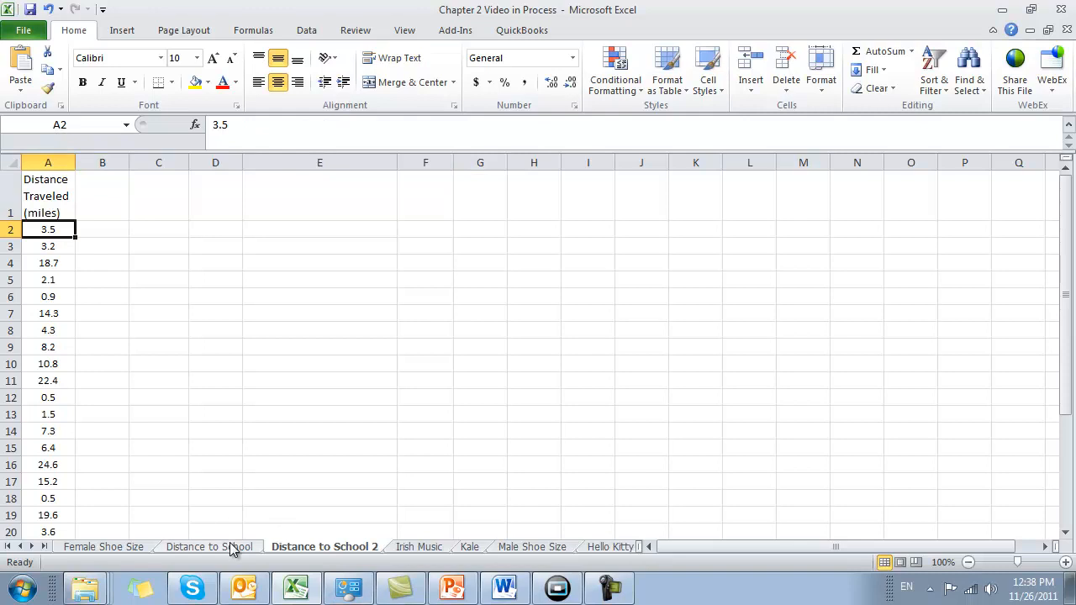
Step: Enter the heading "Average" in cell E1 of the Distance to School 2 sheet
{"action": "left_click", "coordinate": [317, 546]}
{"action": "scroll", "coordinate": [139, 317], "scroll_direction": "down", "scroll_amount": 12}
{"action": "scroll", "coordinate": [137, 321], "scroll_direction": "up", "scroll_amount": 12}
{"action": "left_click", "coordinate": [102, 194]}
{"action": "left_click", "coordinate": [281, 206]}
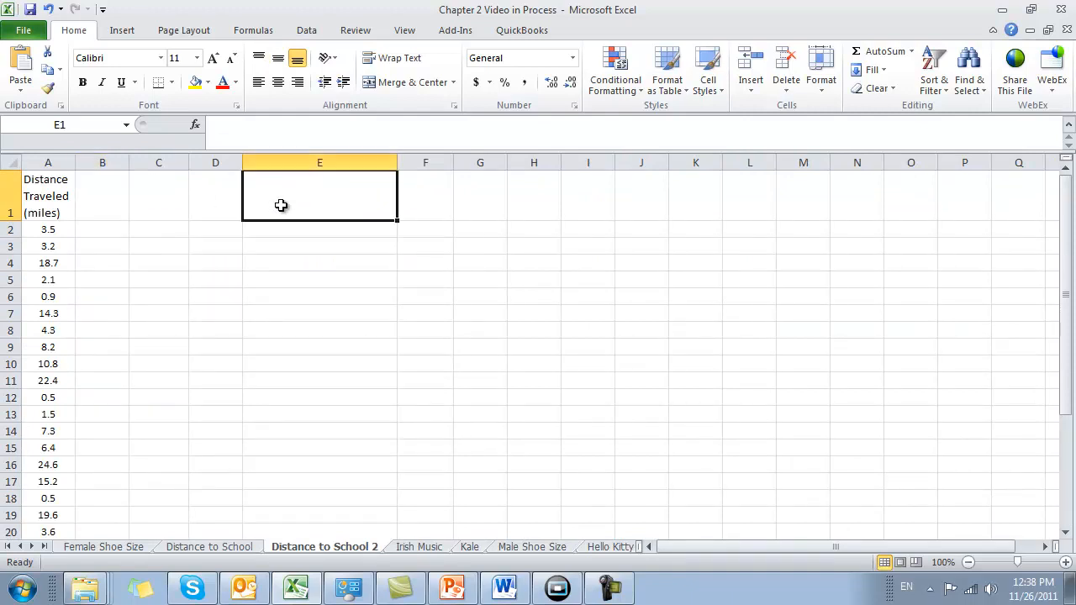
{"action": "type", "text": "Average"}
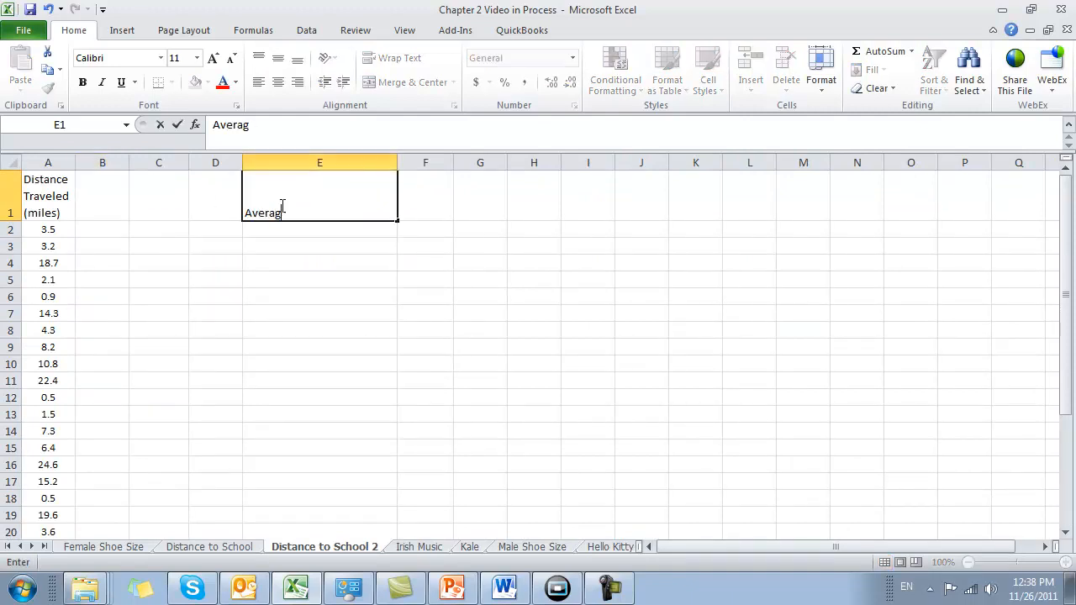
{"action": "key", "text": "Return"}
Step: Enter the label "Mean" in E2 and a bold label "Median" in E3
{"action": "type", "text": "Men"}
{"action": "key", "text": "BackSpace"}
{"action": "key", "text": "BackSpace"}
{"action": "type", "text": "an"}
{"action": "key", "text": "Return"}
{"action": "key", "text": "ctrl+b"}
{"action": "type", "text": "Median"}
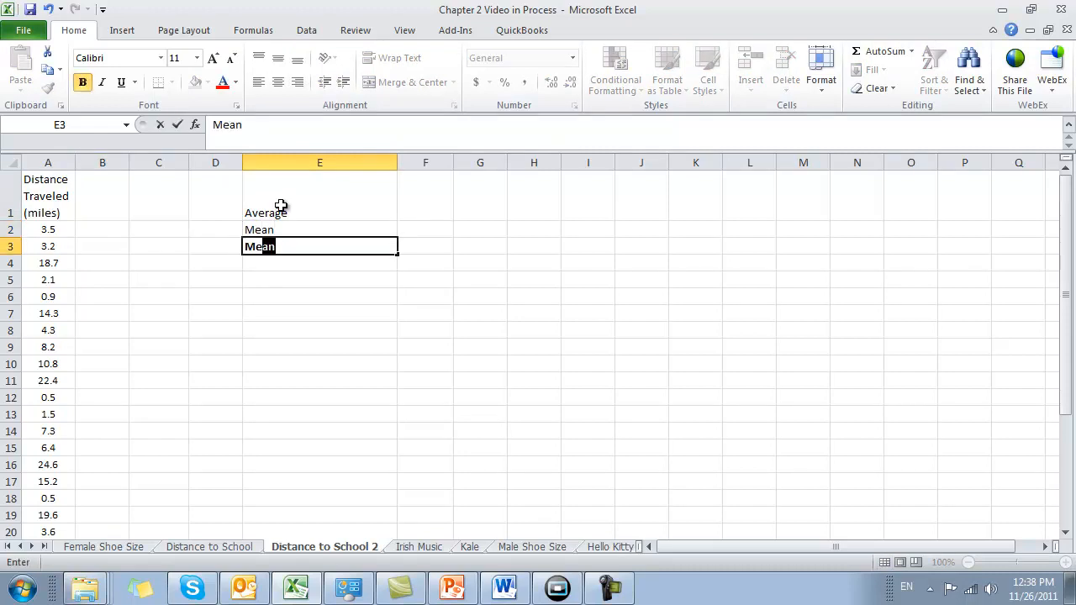
{"action": "key", "text": "Return"}
Step: Enter the label "Mode" in cell E4
{"action": "type", "text": "Miode"}
{"action": "key", "text": "BackSpace"}
{"action": "key", "text": "BackSpace"}
{"action": "key", "text": "BackSpace"}
{"action": "key", "text": "BackSpace"}
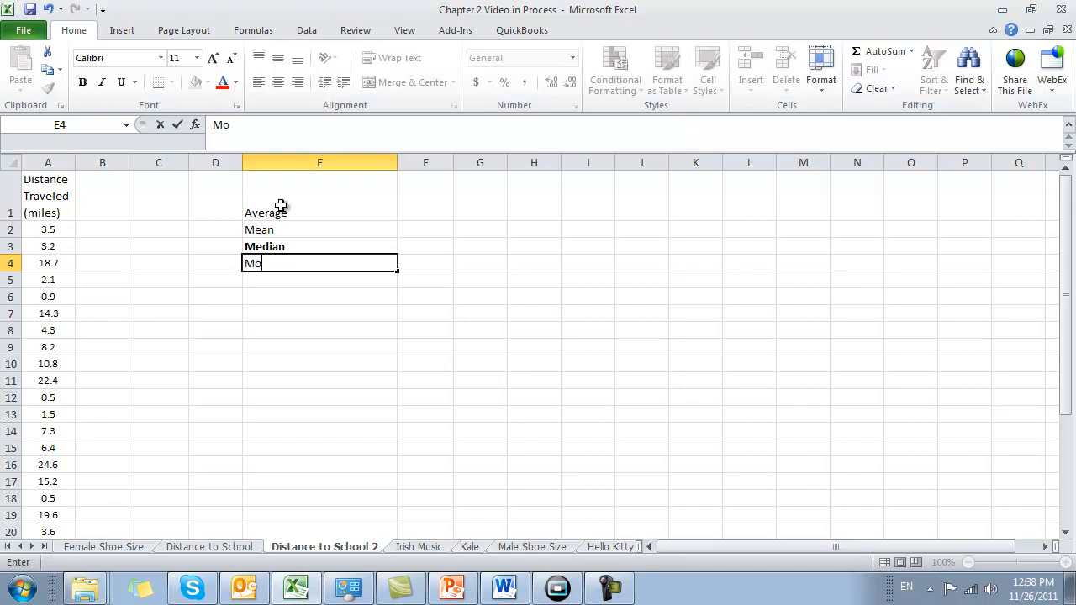
{"action": "key", "text": "Return"}
Step: Make the Mean, Median and Mode labels in E2:E4 all bold
{"action": "key", "text": "Up"}
{"action": "key", "text": "shift+Up"}
{"action": "key", "text": "shift+Up"}
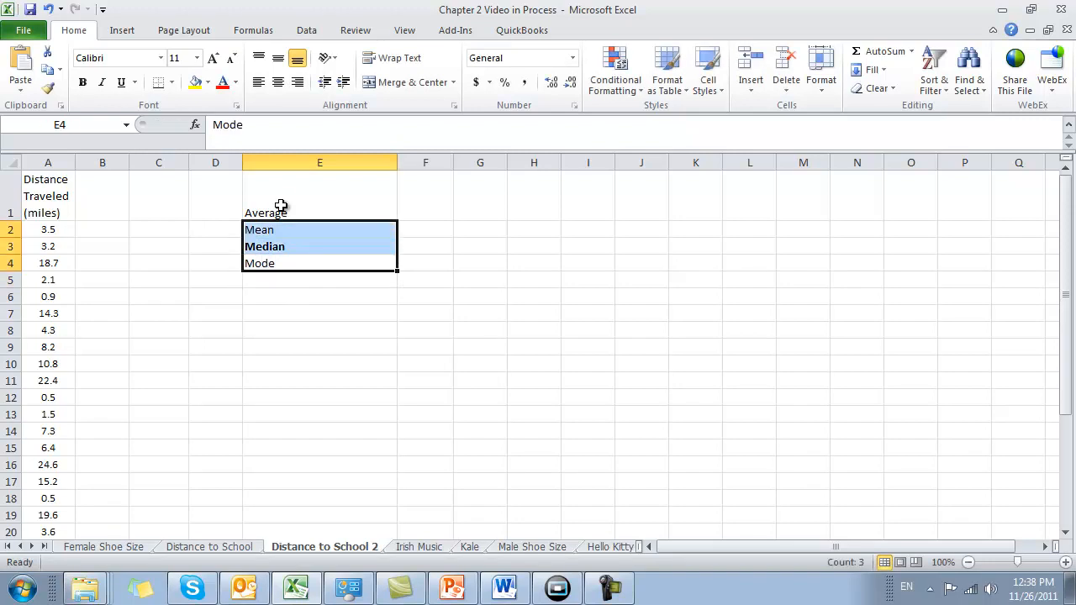
{"action": "key", "text": "ctrl+b"}
Step: Replace the heading in E1 with "Central Tendency"
{"action": "key", "text": "Up"}
{"action": "key", "text": "Up"}
{"action": "key", "text": "Up"}
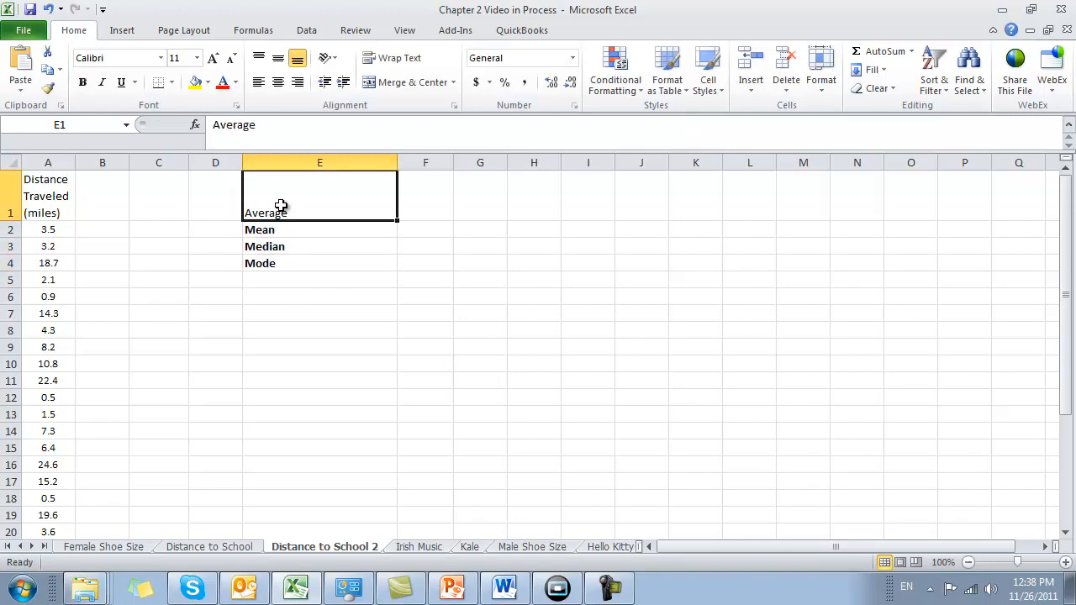
{"action": "type", "text": "Central Tendency"}
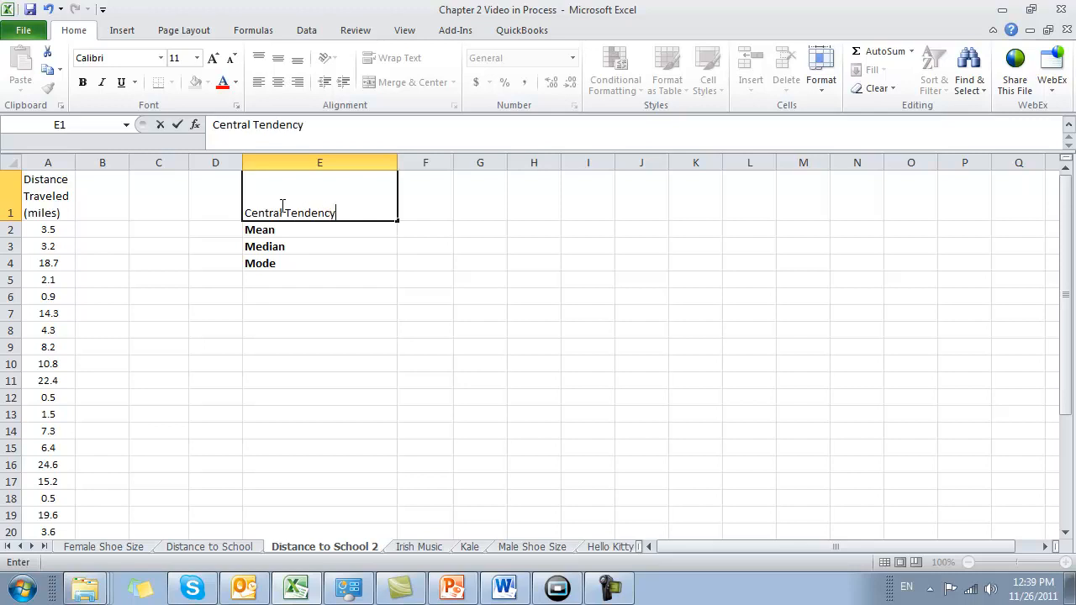
{"action": "key", "text": "Return"}
Step: Enter a formula in F2, beside the Mean label, that sums the distances in A2:A32
{"action": "key", "text": "Right"}
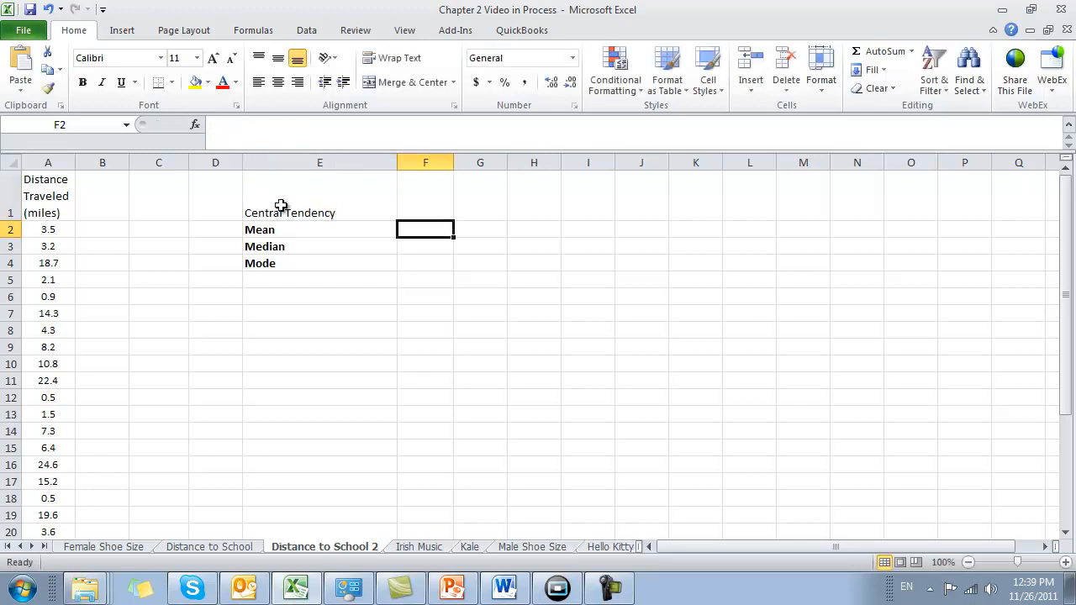
{"action": "type", "text": "=sum("}
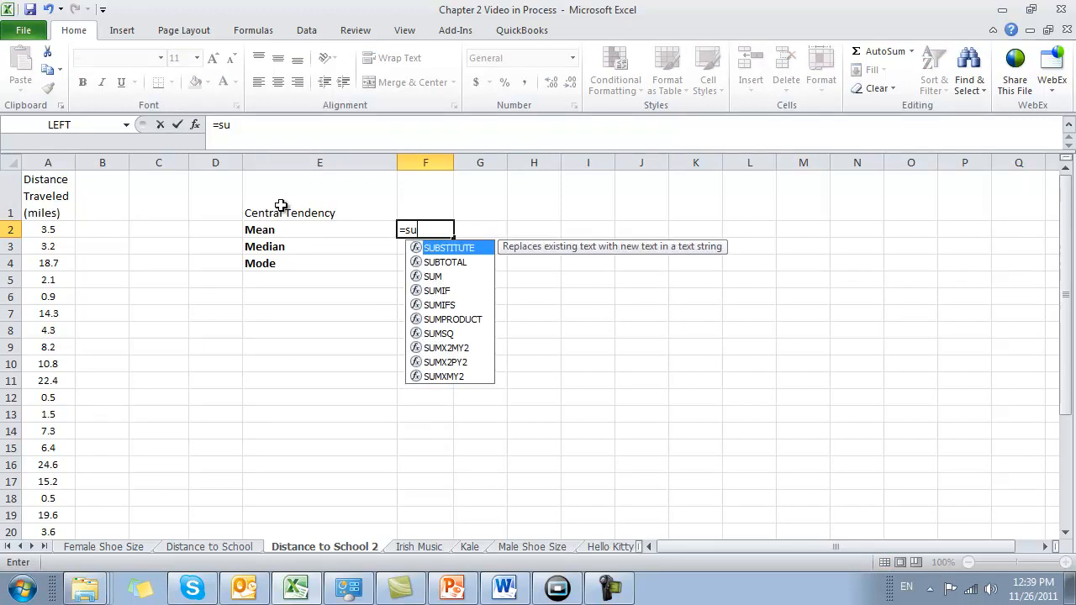
{"action": "key", "text": "Left"}
{"action": "key", "text": "Left"}
{"action": "key", "text": "Left"}
{"action": "key", "text": "Left"}
{"action": "key", "text": "Left"}
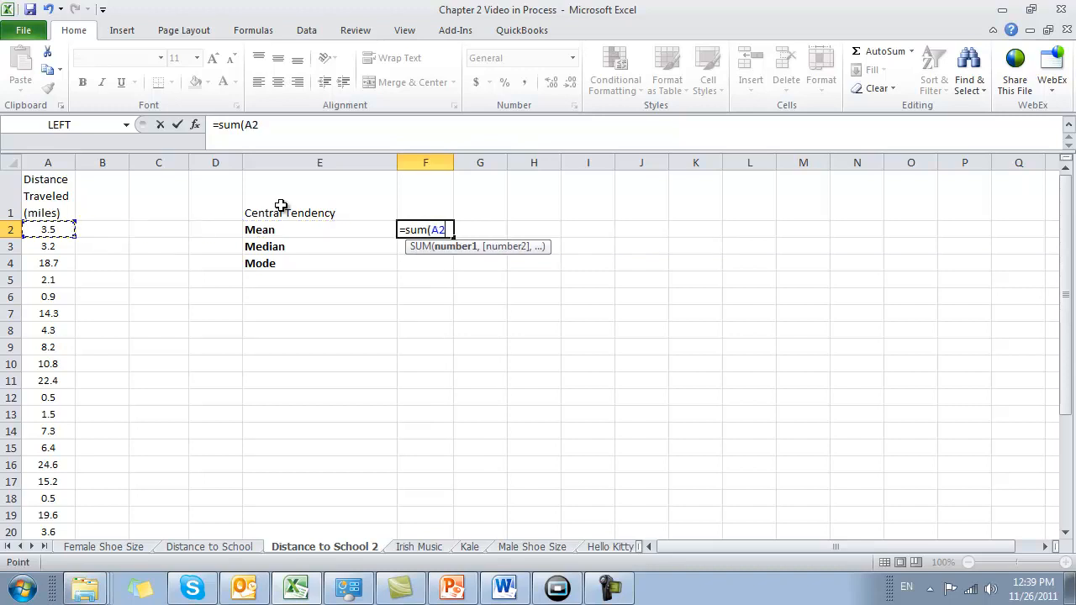
{"action": "key", "text": "ctrl+shift+Down"}
{"action": "type", "text": ")/"}
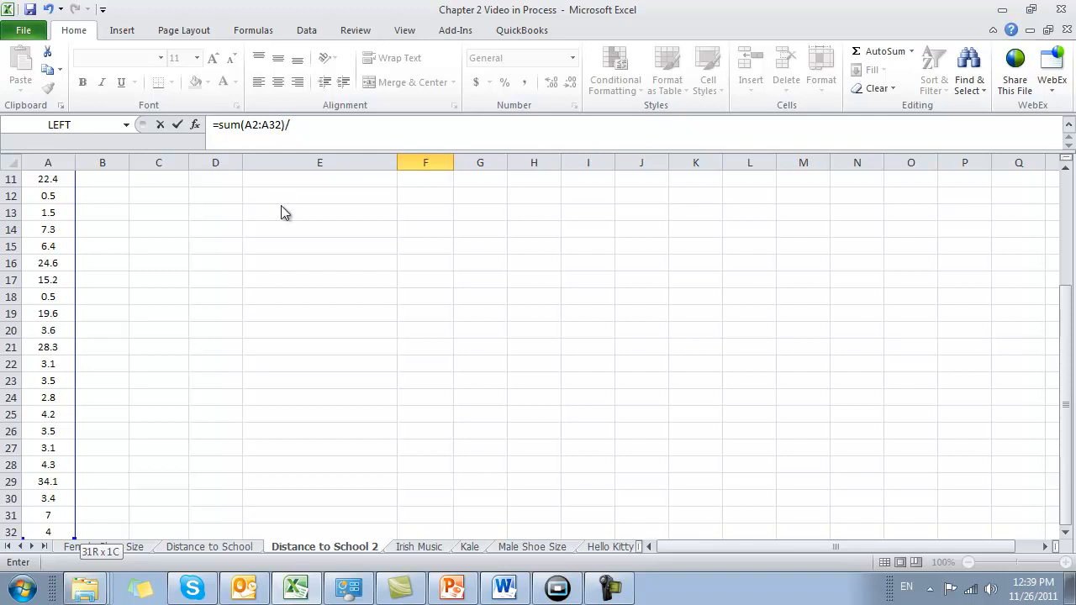
{"action": "key", "text": "Return"}
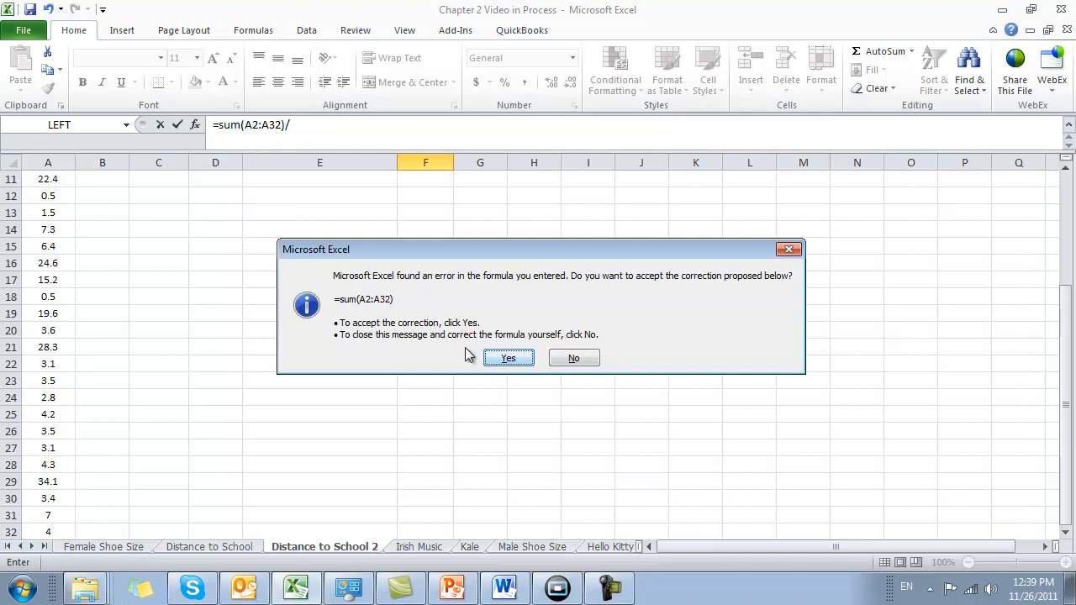
{"action": "left_click", "coordinate": [508, 358]}
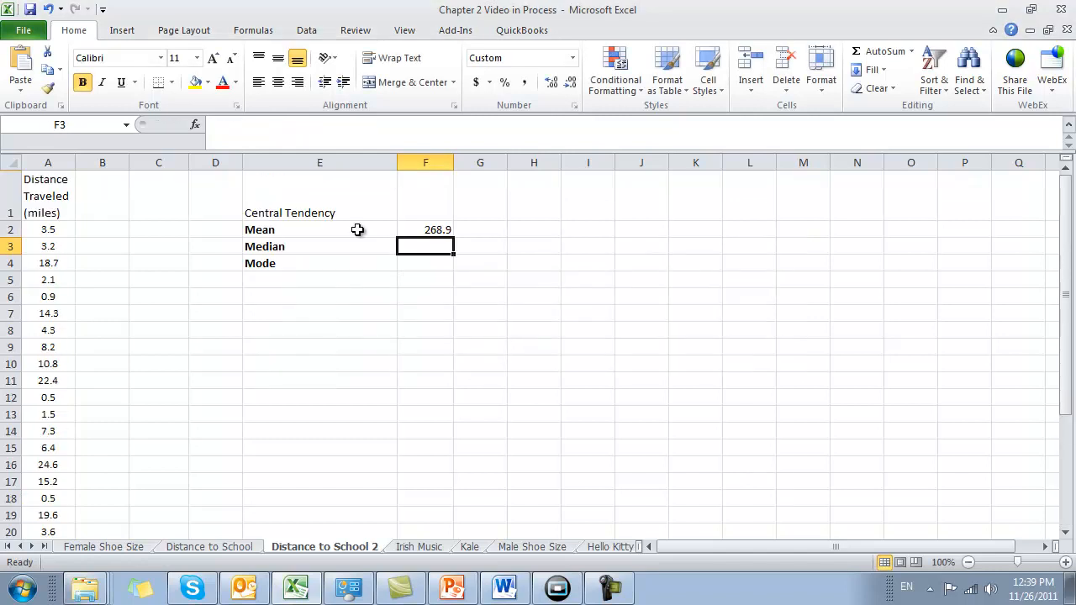
Step: Replace the heading in E1 with the label "Count"
{"action": "left_click", "coordinate": [300, 210]}
{"action": "type", "text": "Count"}
{"action": "key", "text": "Tab"}
Step: Enter a COUNT formula in F1 for the distances in A2:A32
{"action": "type", "text": "="}
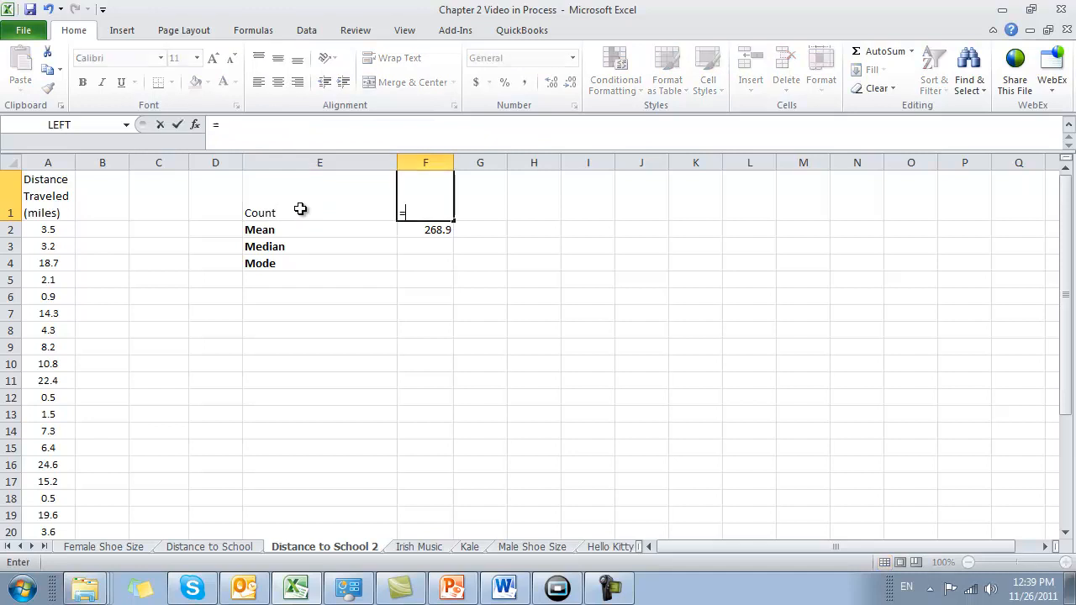
{"action": "type", "text": "count("}
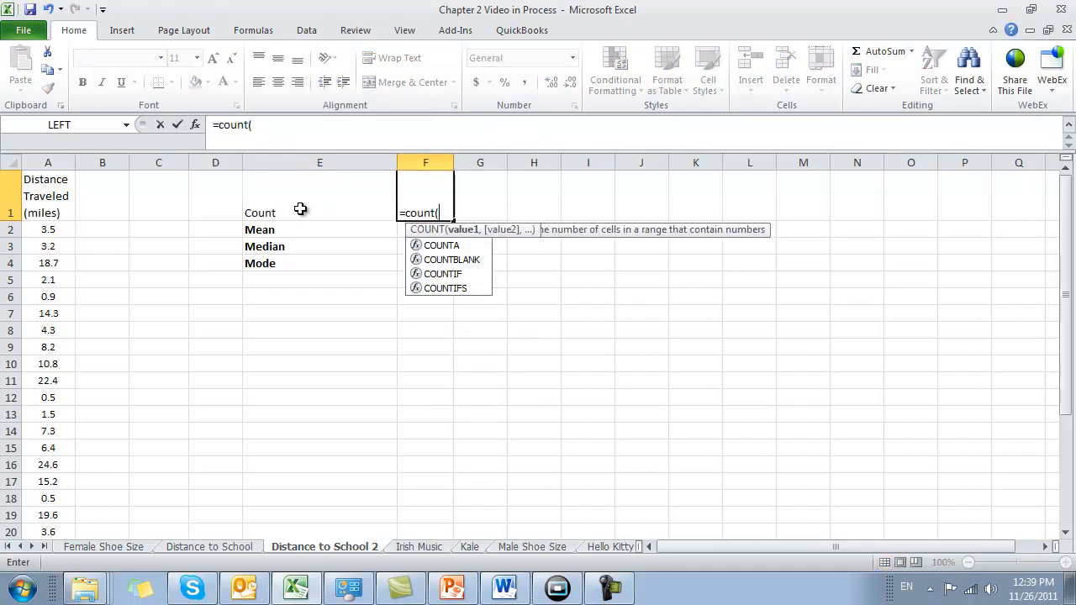
{"action": "key", "text": "Left"}
{"action": "key", "text": "Left"}
{"action": "key", "text": "Left"}
{"action": "key", "text": "Left"}
{"action": "key", "text": "Left"}
{"action": "key", "text": "Down"}
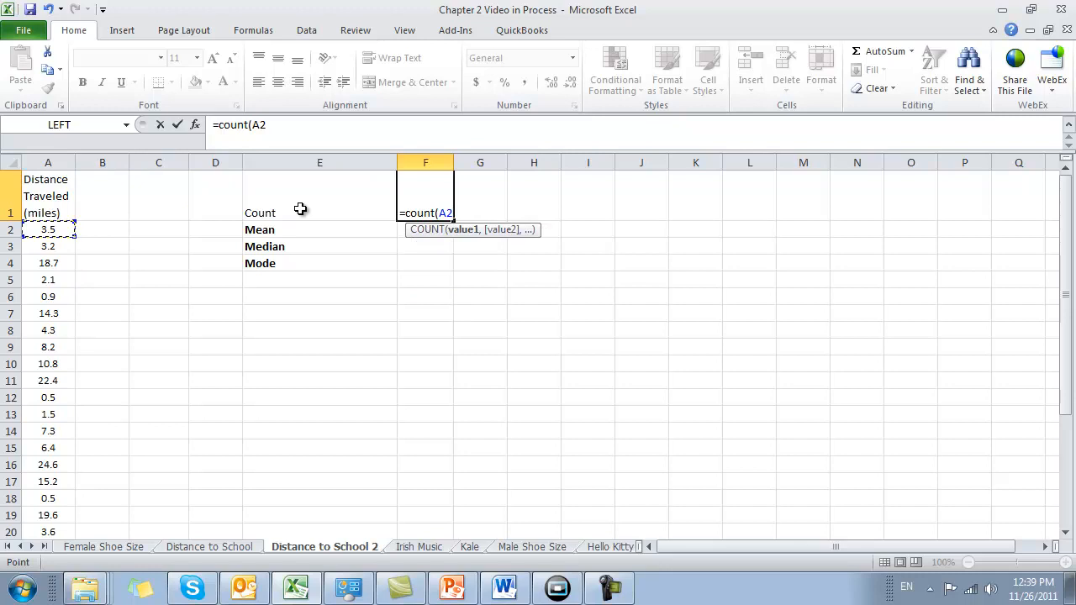
{"action": "key", "text": "ctrl+shift+Down"}
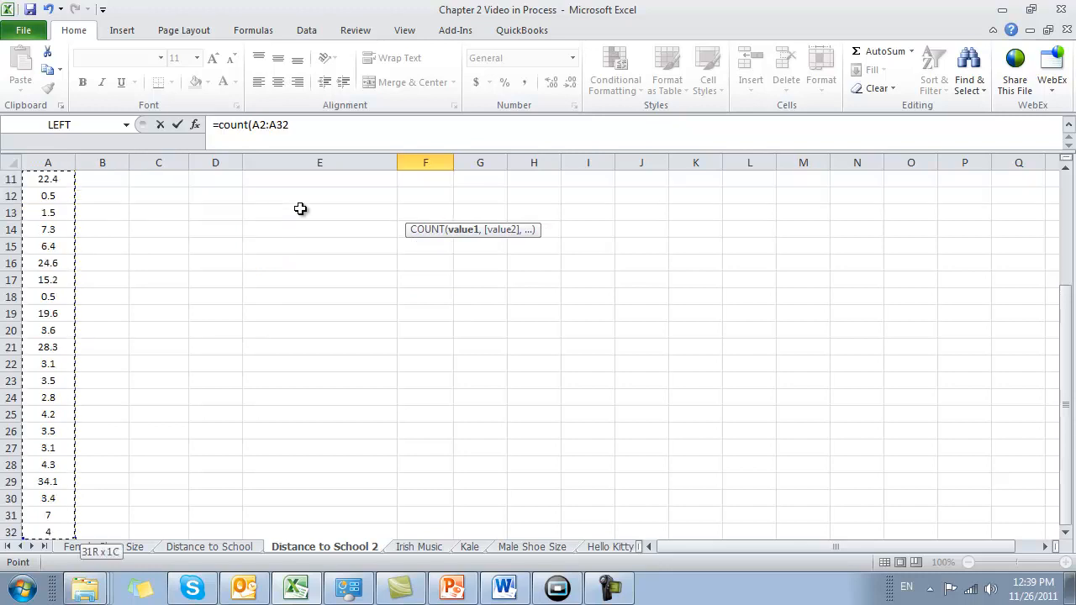
{"action": "type", "text": ")"}
{"action": "key", "text": "Return"}
{"action": "scroll", "coordinate": [353, 194], "scroll_direction": "up", "scroll_amount": 1}
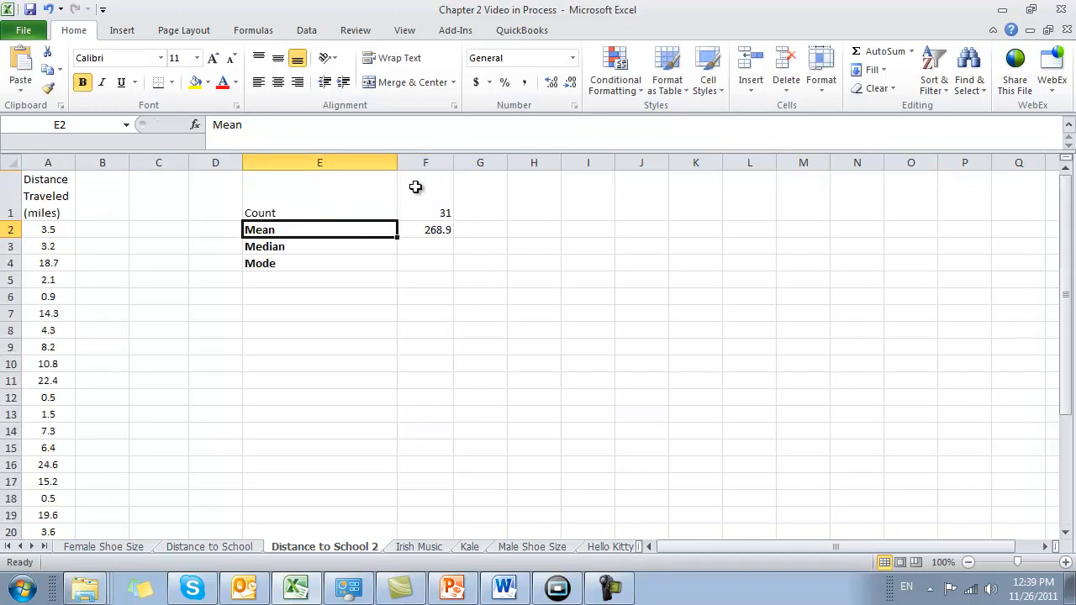
Step: Extend the SUM formula in F2 to divide by the count in F1, giving =SUM(A2:A32)/F1
{"action": "left_click", "coordinate": [428, 214]}
{"action": "left_click", "coordinate": [437, 232]}
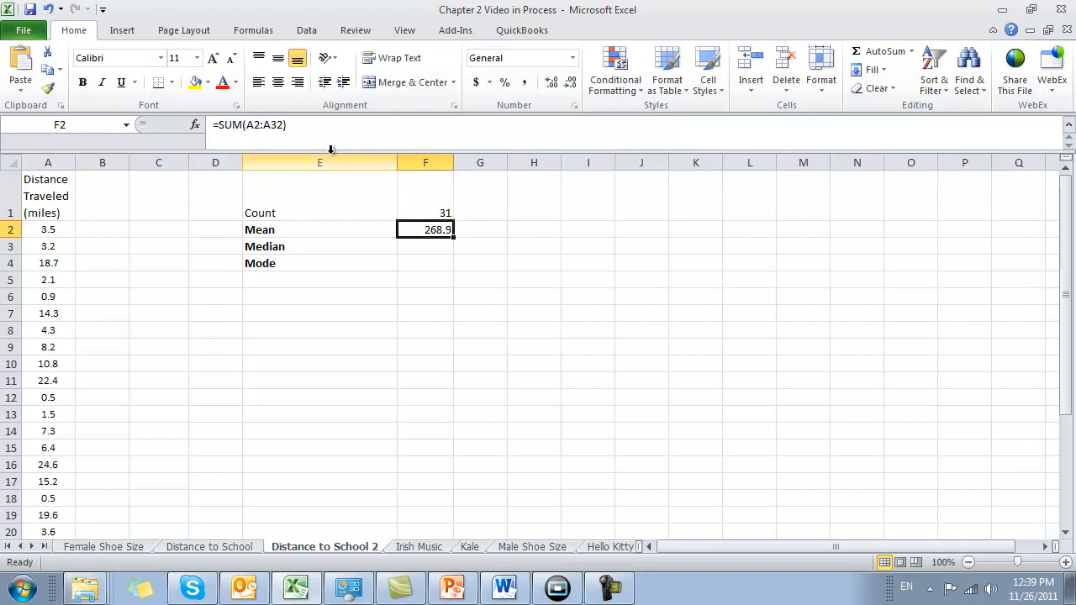
{"action": "left_click", "coordinate": [349, 135]}
{"action": "type", "text": "/"}
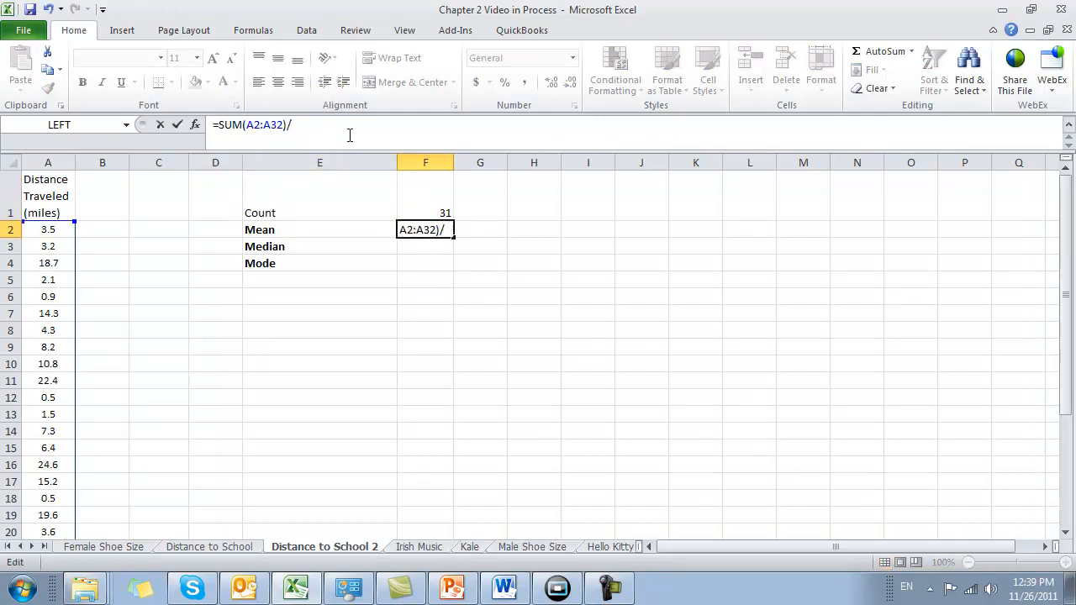
{"action": "left_click", "coordinate": [425, 203]}
{"action": "key", "text": "Return"}
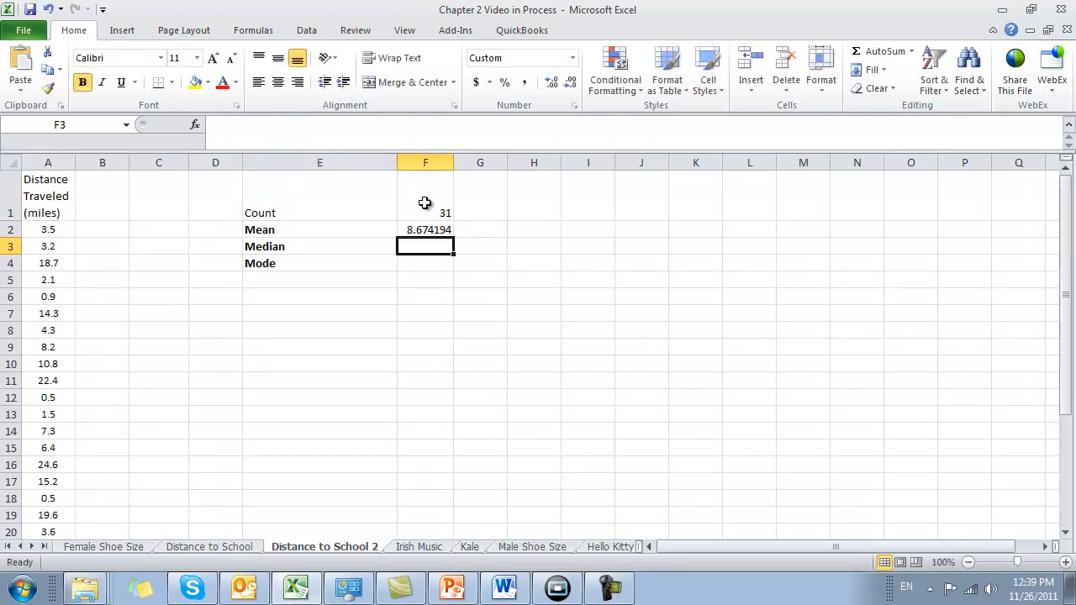
Step: Reduce the displayed decimals of the mean in F2 to one decimal place
{"action": "key", "text": "Up"}
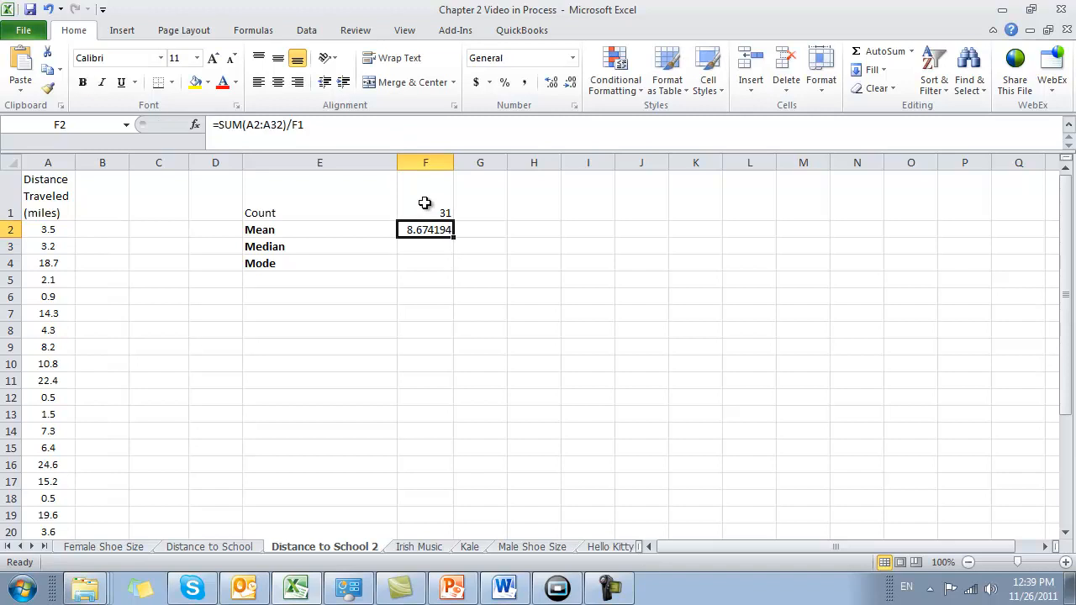
{"action": "left_click", "coordinate": [572, 82]}
{"action": "left_click", "coordinate": [572, 82]}
{"action": "left_click", "coordinate": [572, 82]}
{"action": "left_click", "coordinate": [573, 82]}
{"action": "left_click", "coordinate": [573, 82]}
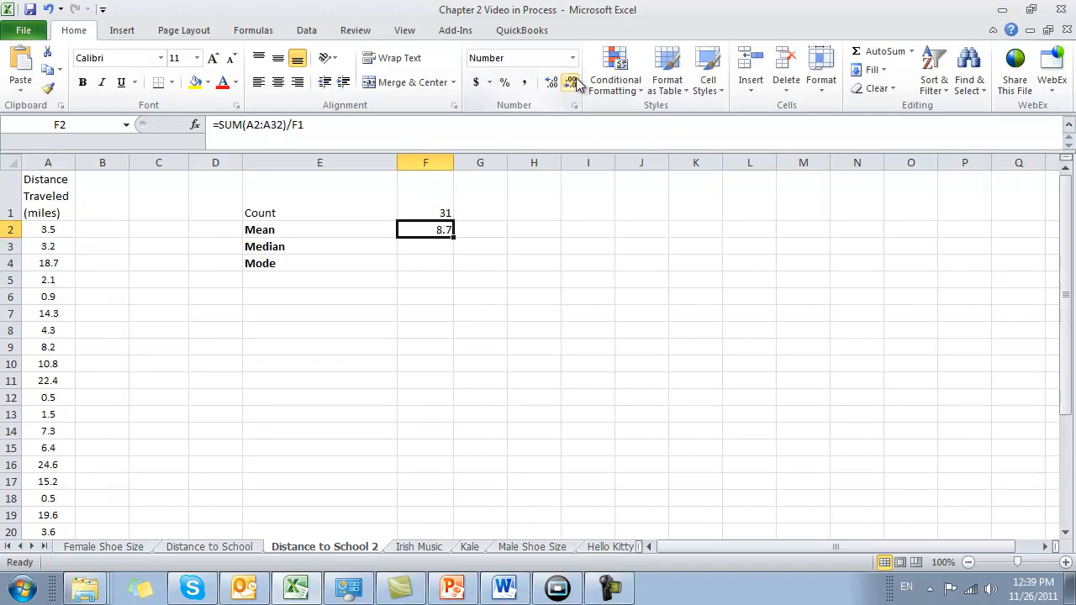
Step: Calculate the mean in G2 with the formula =AVERAGE(A2:A32)
{"action": "left_click", "coordinate": [502, 216]}
{"action": "key", "text": "Left"}
{"action": "key", "text": "Down"}
{"action": "key", "text": "Right"}
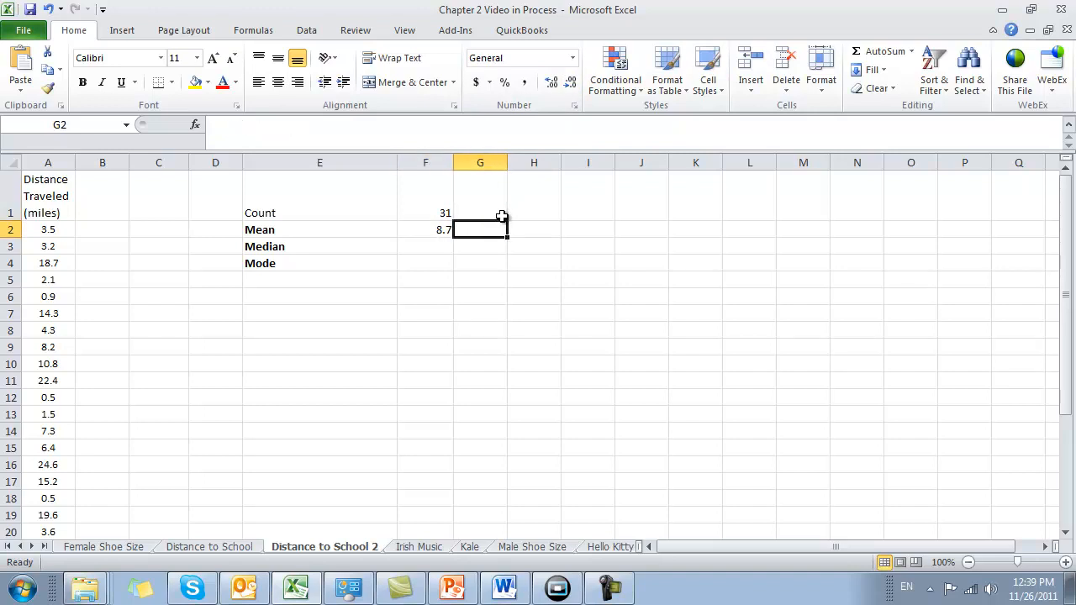
{"action": "type", "text": "=average"}
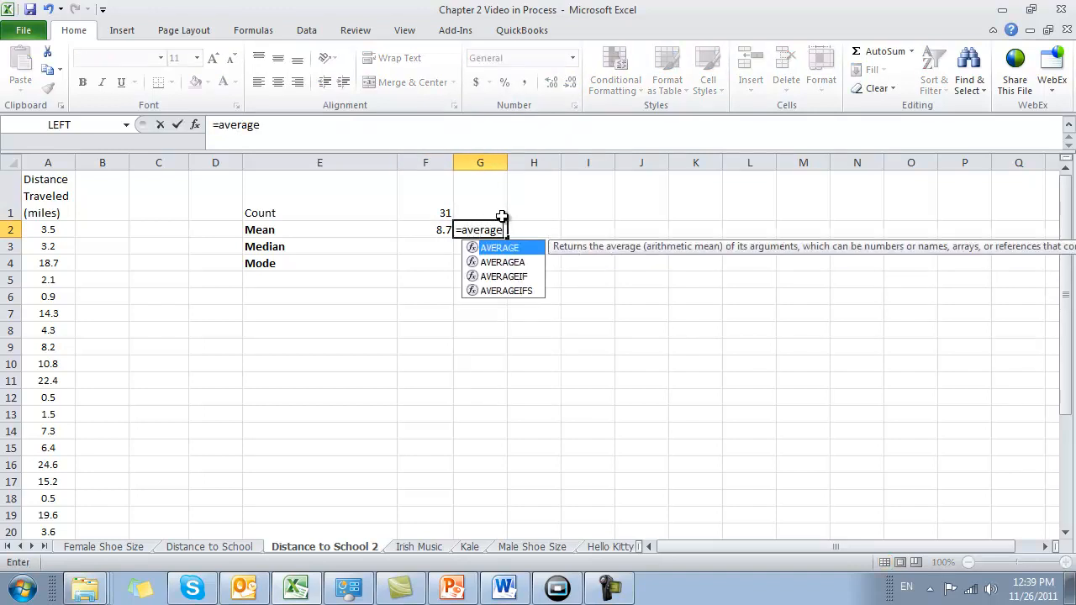
{"action": "type", "text": "("}
{"action": "key", "text": "Left"}
{"action": "key", "text": "Left"}
{"action": "key", "text": "Left"}
{"action": "key", "text": "Left"}
{"action": "key", "text": "Left"}
{"action": "key", "text": "Left"}
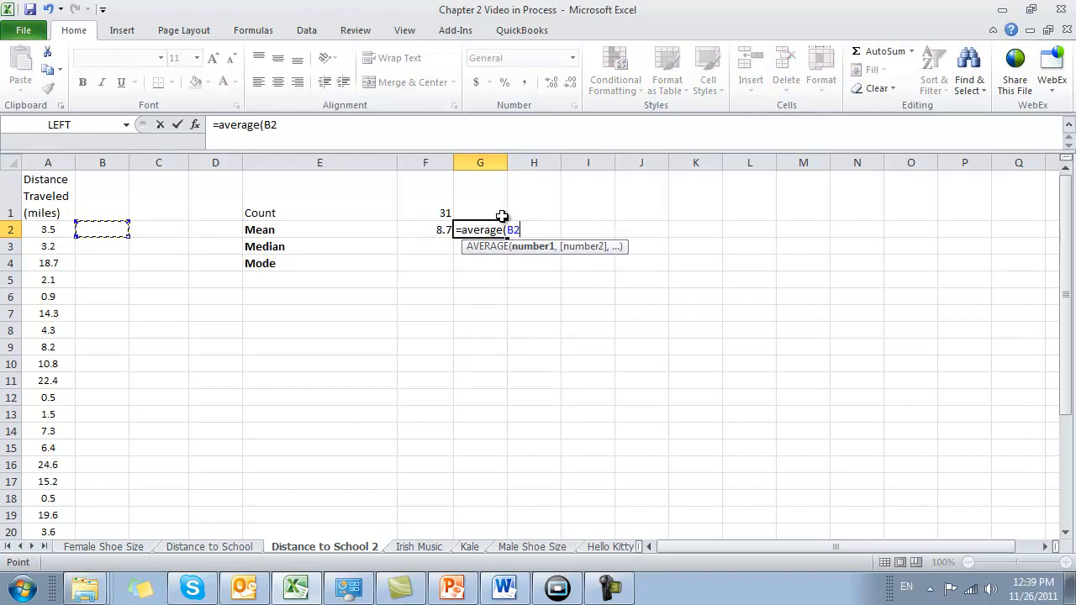
{"action": "key", "text": "ctrl+shift+Down"}
{"action": "type", "text": ")"}
{"action": "key", "text": "Return"}
{"action": "scroll", "coordinate": [498, 396], "scroll_direction": "up", "scroll_amount": 1}
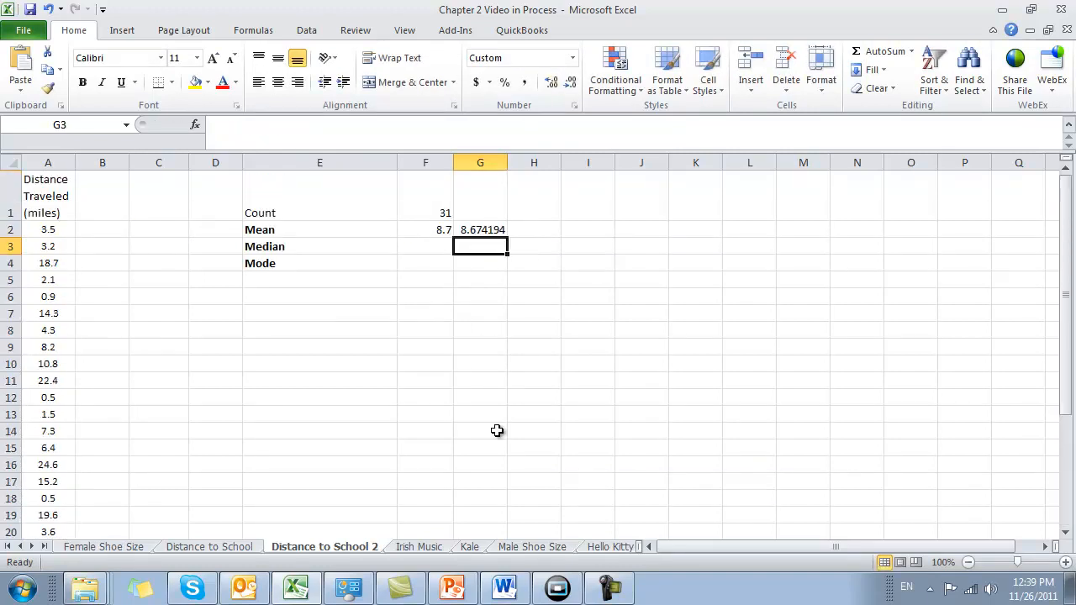
Step: Format the average in G2 with the comma number style and one decimal place
{"action": "left_click", "coordinate": [485, 234]}
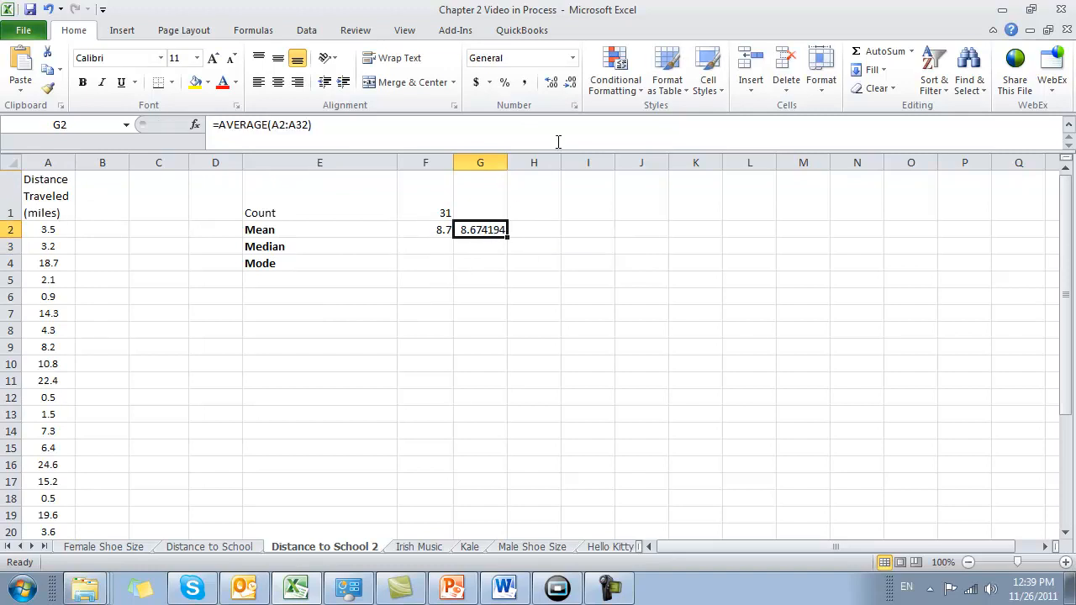
{"action": "left_click", "coordinate": [524, 82]}
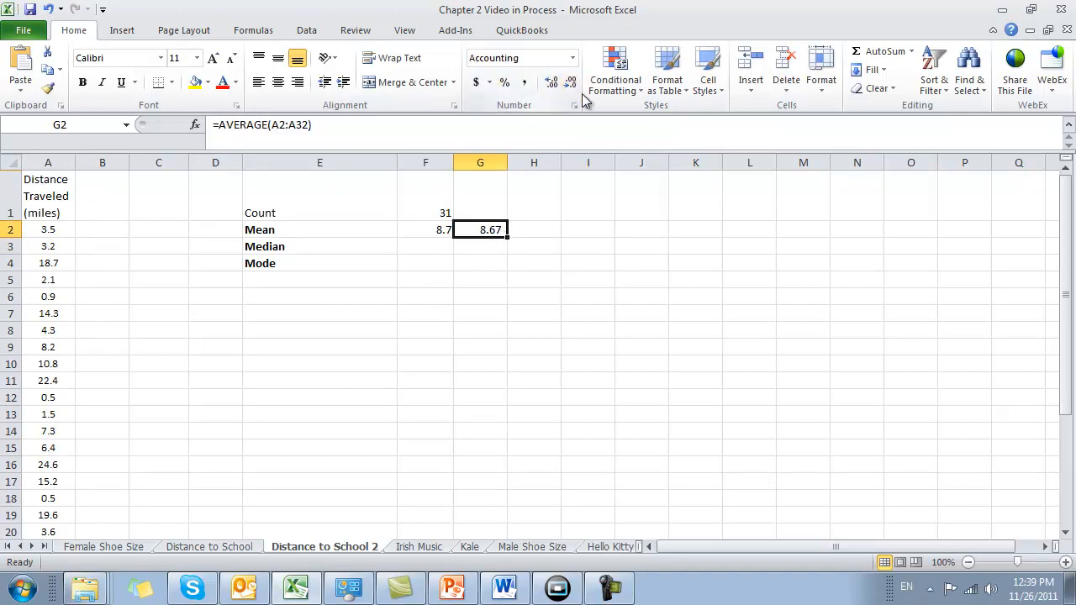
{"action": "left_click", "coordinate": [572, 83]}
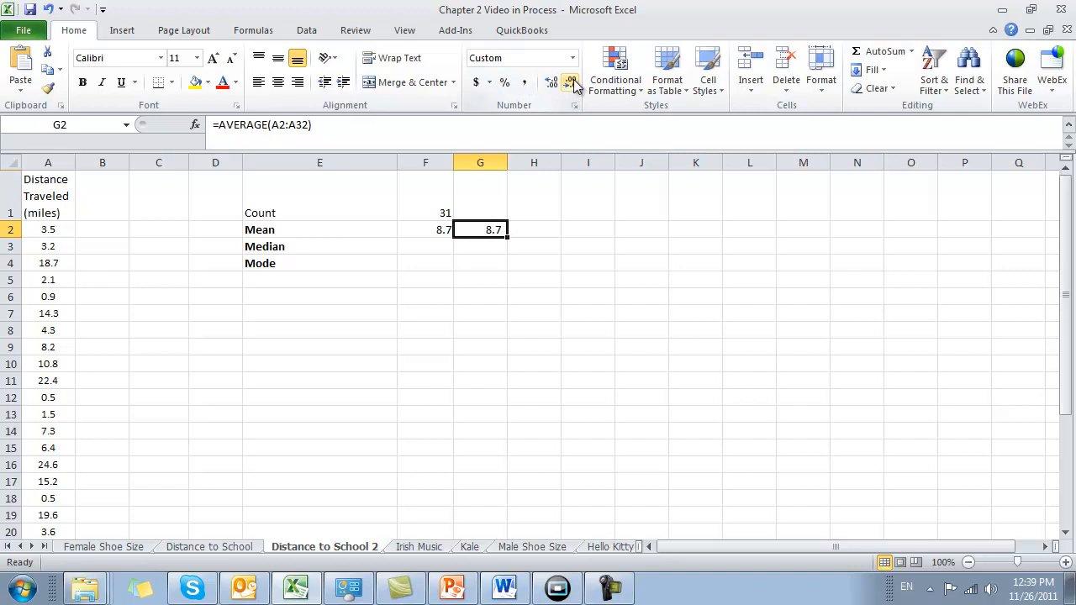
{"action": "key", "text": "Return"}
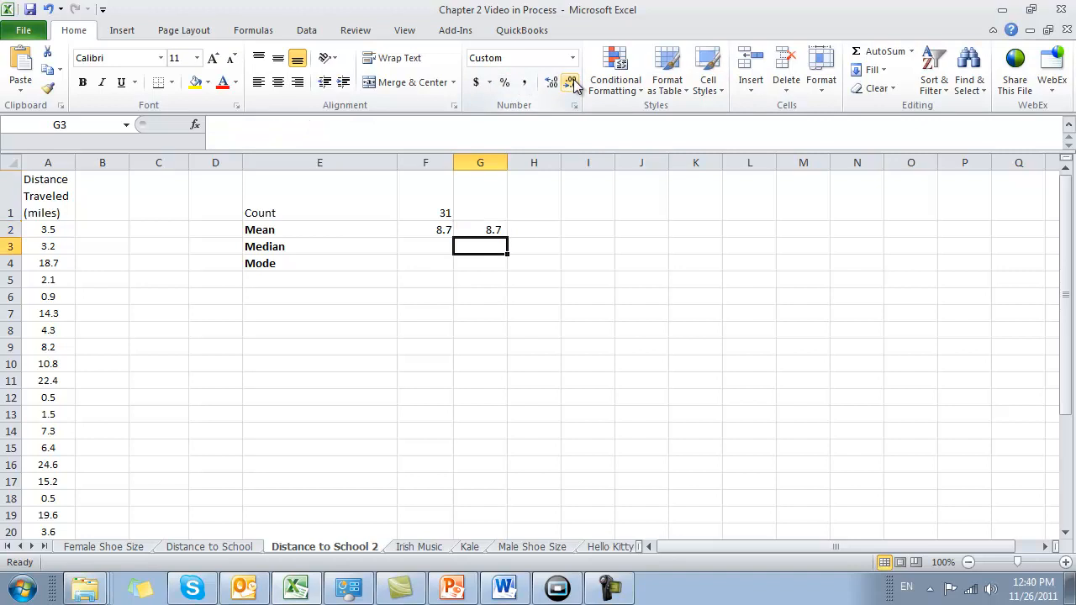
Step: Calculate the median of the distances in A2:A32 in cell F3 with the MEDIAN function
{"action": "key", "text": "Left"}
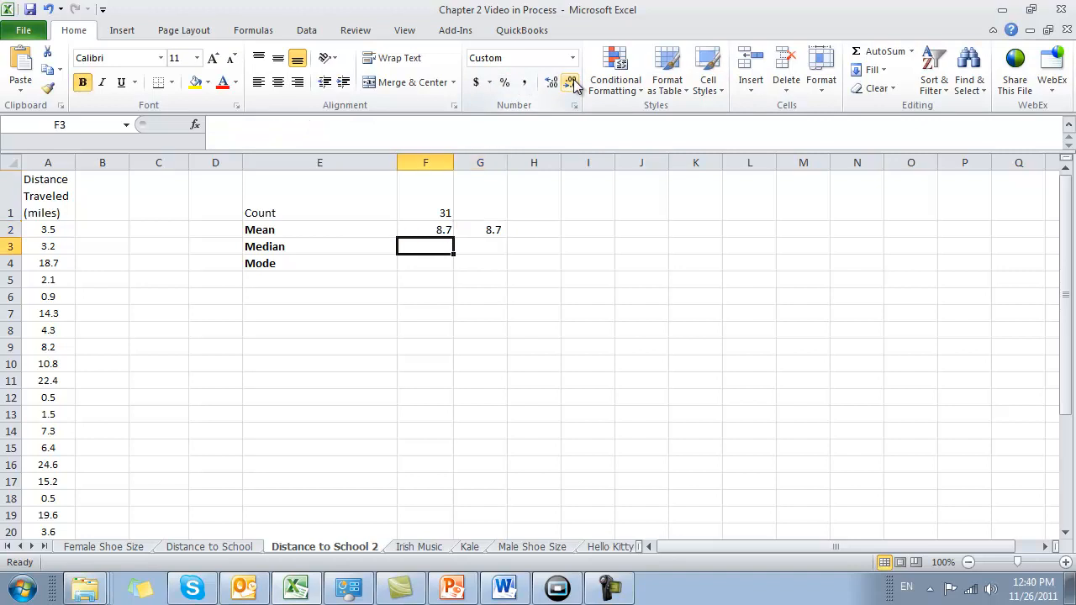
{"action": "type", "text": "="}
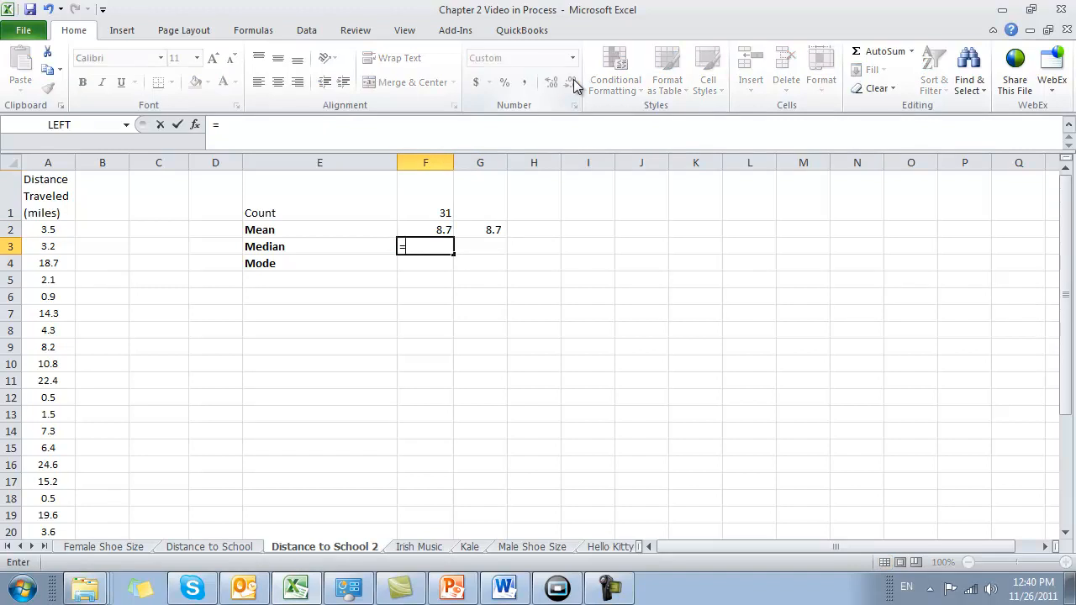
{"action": "type", "text": "median("}
{"action": "key", "text": "Left"}
{"action": "key", "text": "Left"}
{"action": "key", "text": "Left"}
{"action": "key", "text": "Left"}
{"action": "key", "text": "Left"}
{"action": "key", "text": "Up"}
{"action": "key", "text": "ctrl+shift+Down"}
{"action": "key", "text": "Return"}
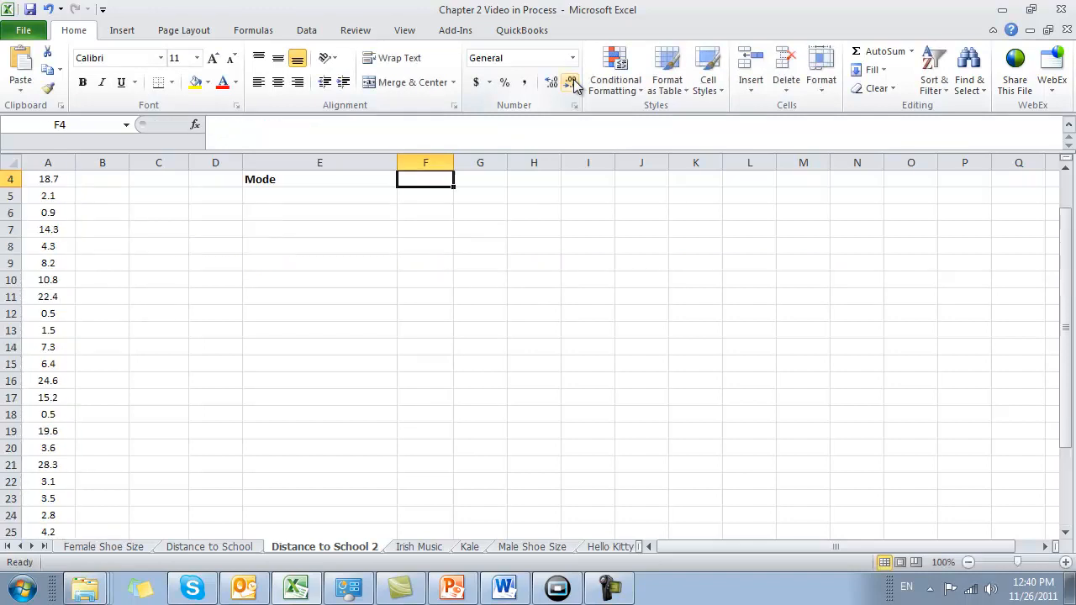
{"action": "scroll", "coordinate": [440, 331], "scroll_direction": "up", "scroll_amount": 1}
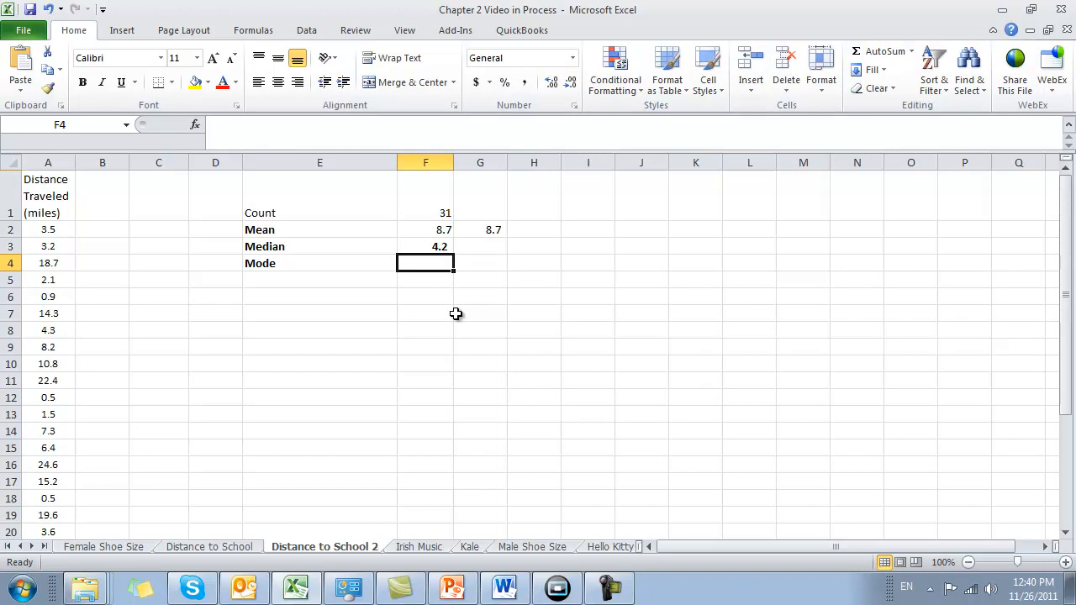
Step: Calculate the mode of the distances in cell F4 with the formula =MODE(A2:A32)
{"action": "type", "text": "="}
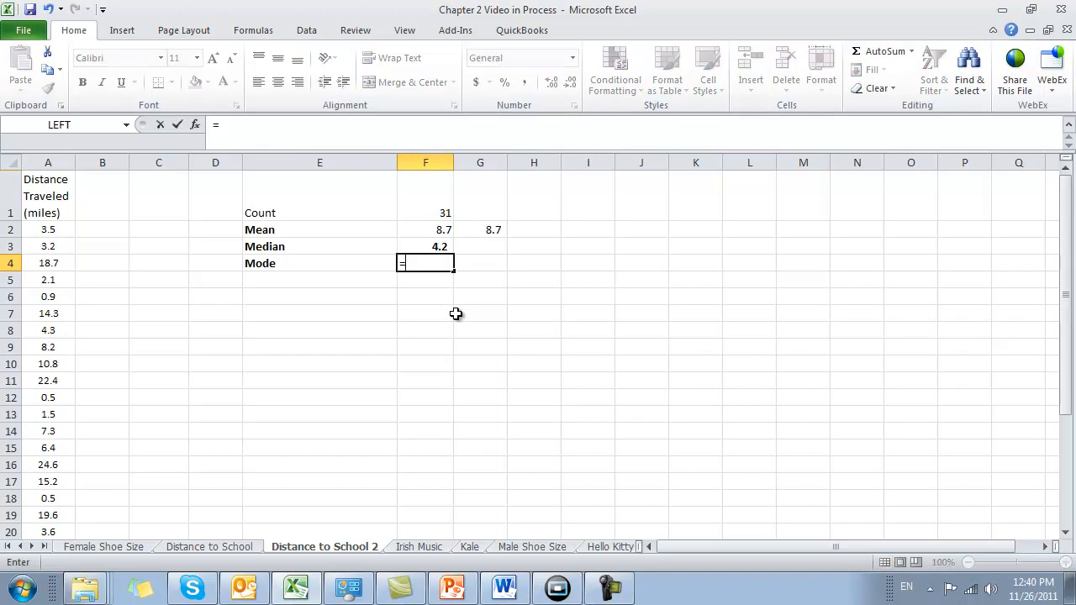
{"action": "type", "text": "mode("}
{"action": "key", "text": "Left"}
{"action": "key", "text": "Left"}
{"action": "key", "text": "Left"}
{"action": "key", "text": "Left"}
{"action": "key", "text": "Left"}
{"action": "key", "text": "Up"}
{"action": "key", "text": "Up"}
{"action": "key", "text": "ctrl+shift+Down"}
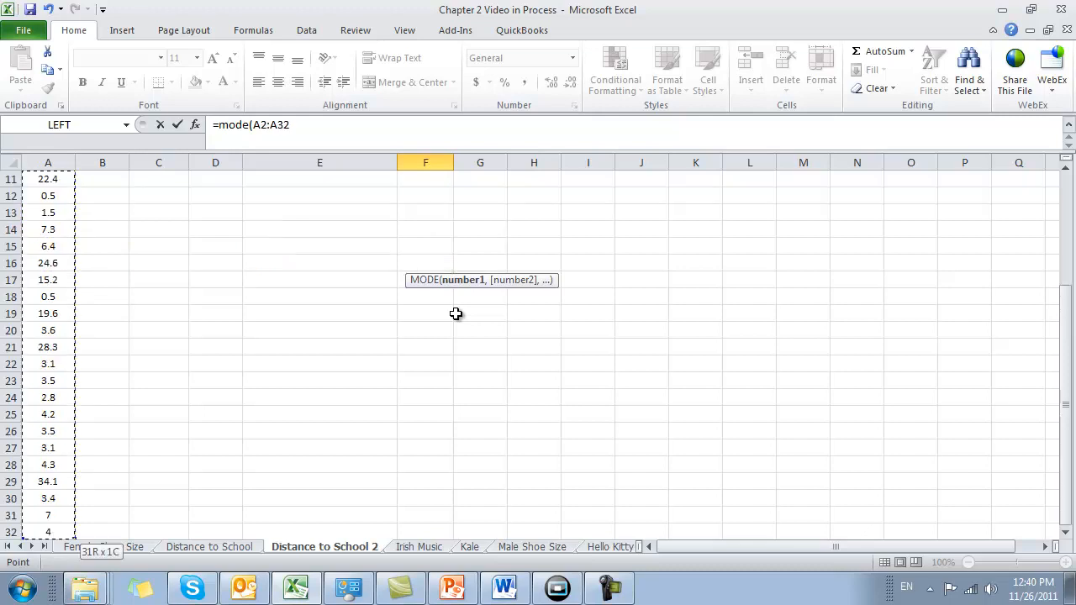
{"action": "type", "text": ")"}
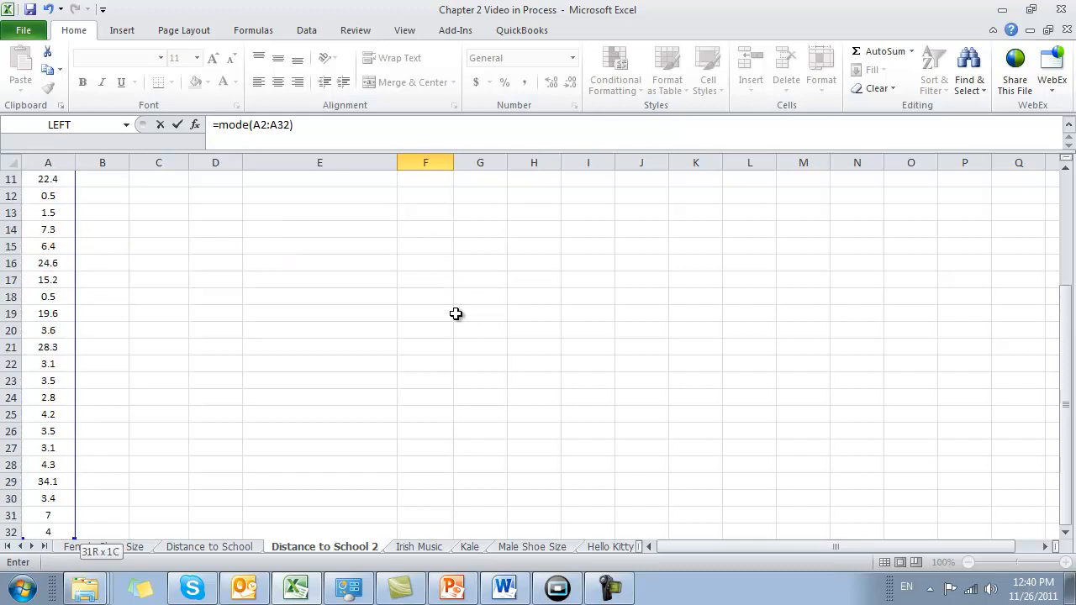
{"action": "key", "text": "Return"}
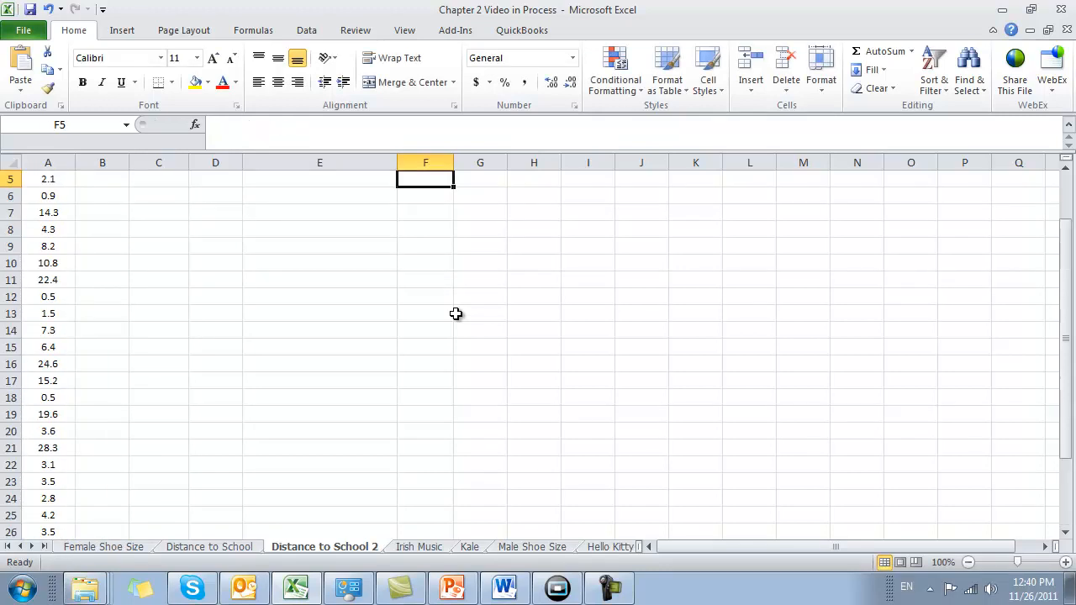
{"action": "scroll", "coordinate": [476, 480], "scroll_direction": "up", "scroll_amount": 2}
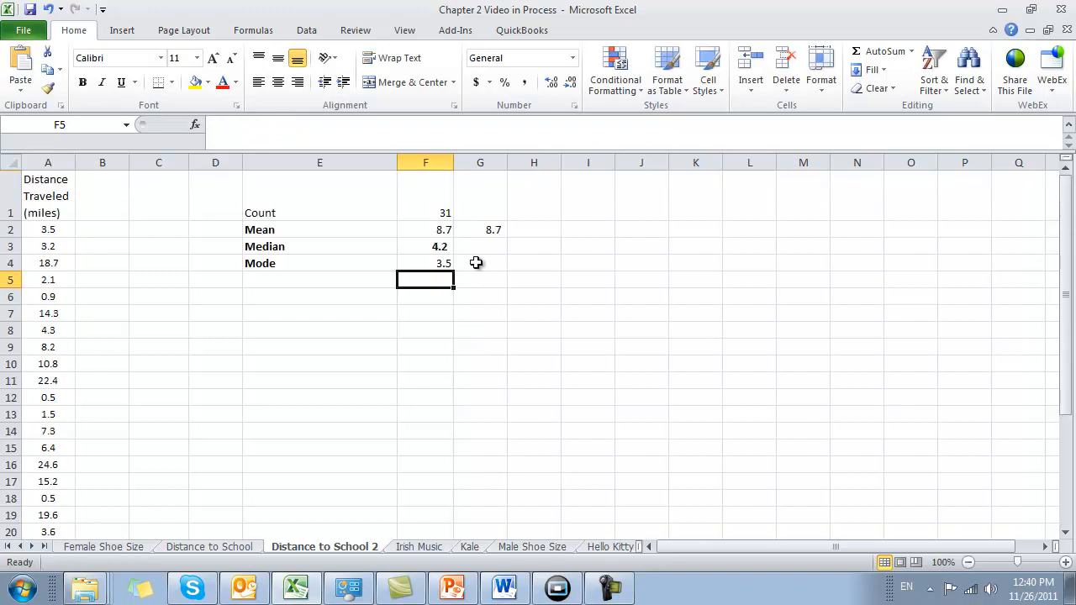
Step: Format the mean, median and mode in F2:F4 with the comma number style and one decimal place
{"action": "left_click", "coordinate": [441, 263]}
{"action": "key", "text": "shift+Up"}
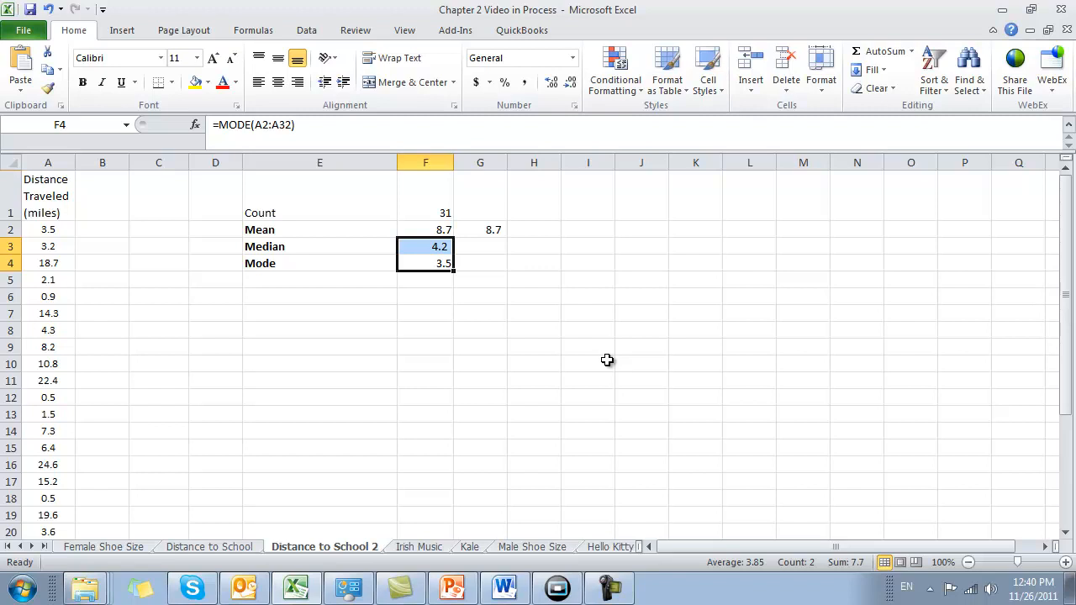
{"action": "key", "text": "Up"}
{"action": "key", "text": "Up"}
{"action": "key", "text": "shift+Down"}
{"action": "key", "text": "shift+Down"}
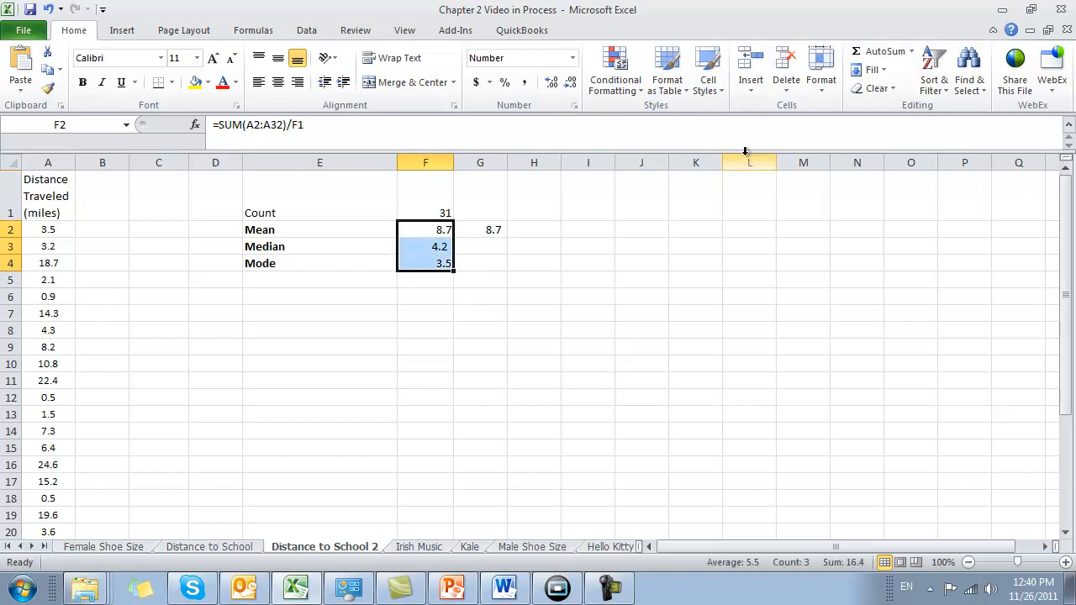
{"action": "left_click", "coordinate": [525, 84]}
{"action": "left_click", "coordinate": [570, 82]}
{"action": "left_click", "coordinate": [546, 315]}
Step: Review the mean and median formulas in F2 and F3 and compare them with the histograms on the Distance to School sheet
{"action": "key", "text": "Up"}
{"action": "key", "text": "Up"}
{"action": "key", "text": "Up"}
{"action": "key", "text": "Up"}
{"action": "key", "text": "Up"}
{"action": "key", "text": "Left"}
{"action": "key", "text": "Left"}
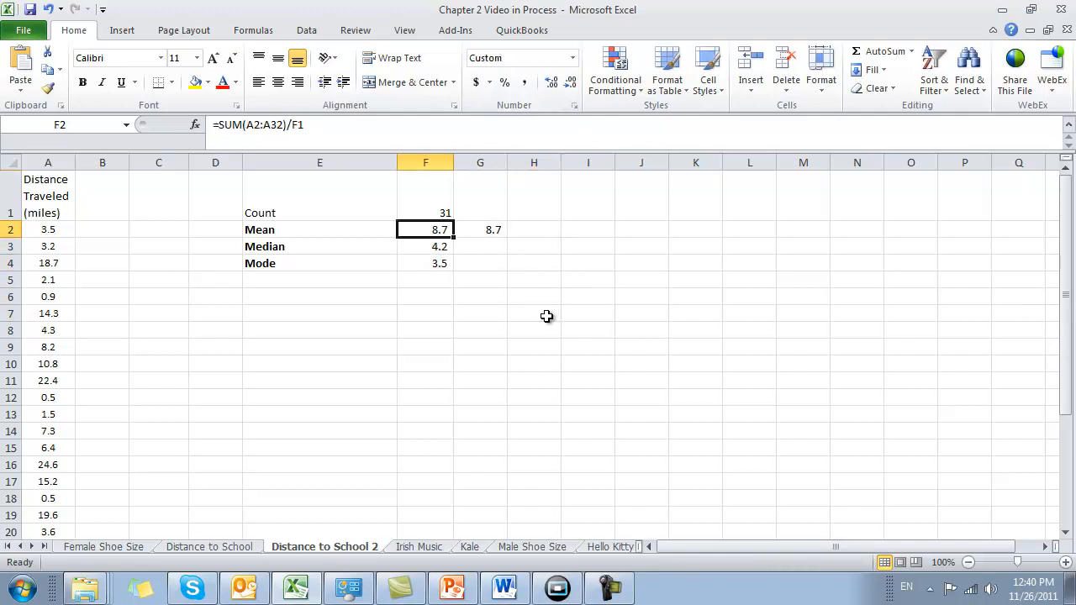
{"action": "key", "text": "Down"}
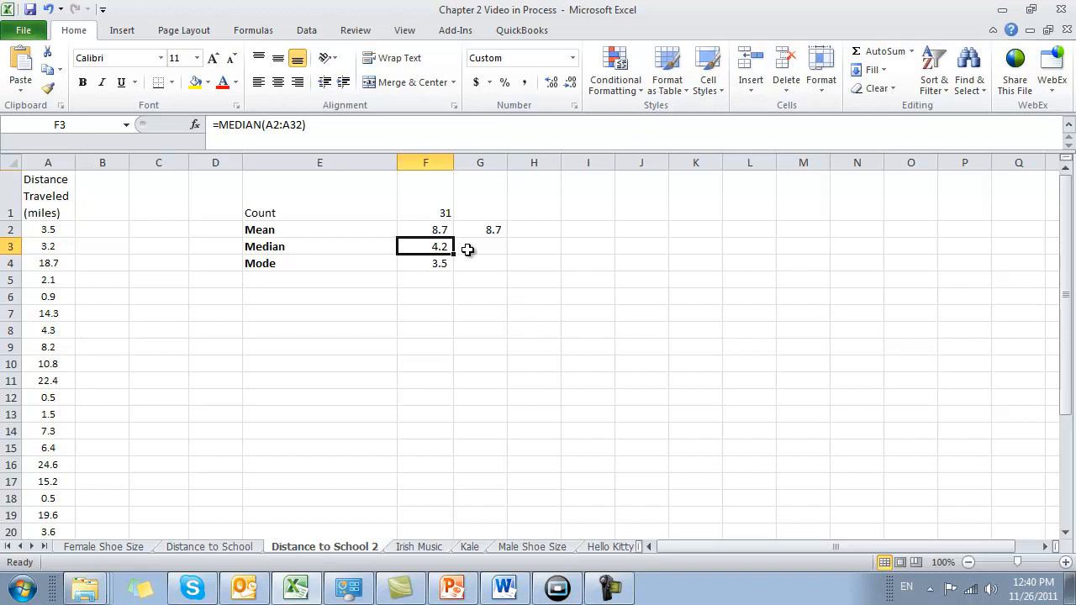
{"action": "left_click", "coordinate": [228, 547]}
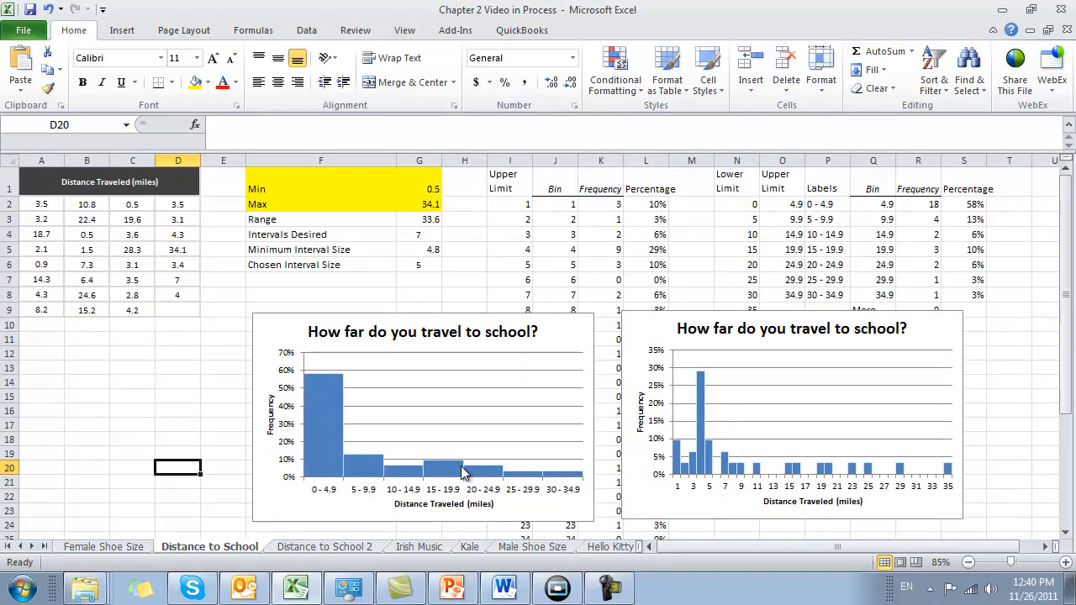
{"action": "left_click", "coordinate": [314, 549]}
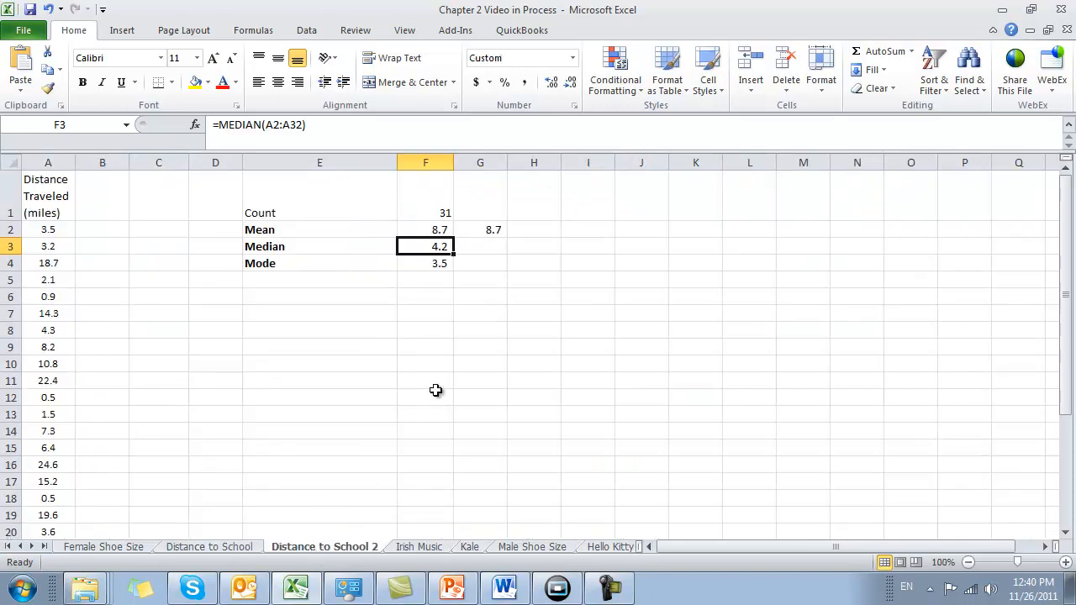
Step: Enter the heading Deviations in B1 and widen column B to fit it
{"action": "left_click", "coordinate": [437, 279]}
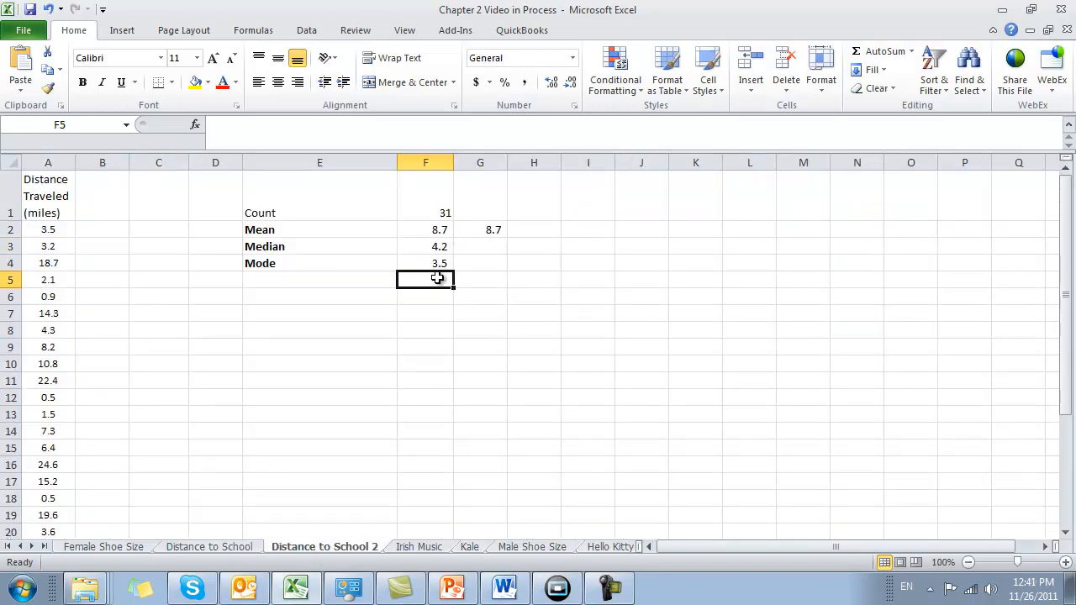
{"action": "key", "text": "Left"}
{"action": "key", "text": "Left"}
{"action": "key", "text": "Left"}
{"action": "key", "text": "Left"}
{"action": "key", "text": "Up"}
{"action": "key", "text": "Up"}
{"action": "key", "text": "Up"}
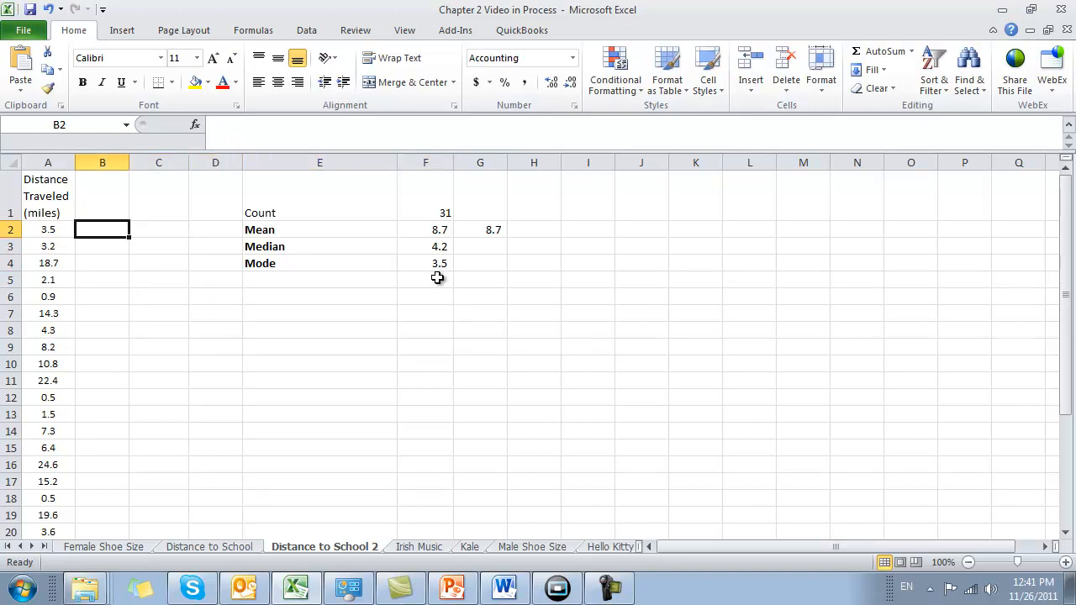
{"action": "key", "text": "Up"}
{"action": "type", "text": "Deviations"}
{"action": "key", "text": "Return"}
{"action": "key", "text": "Up"}
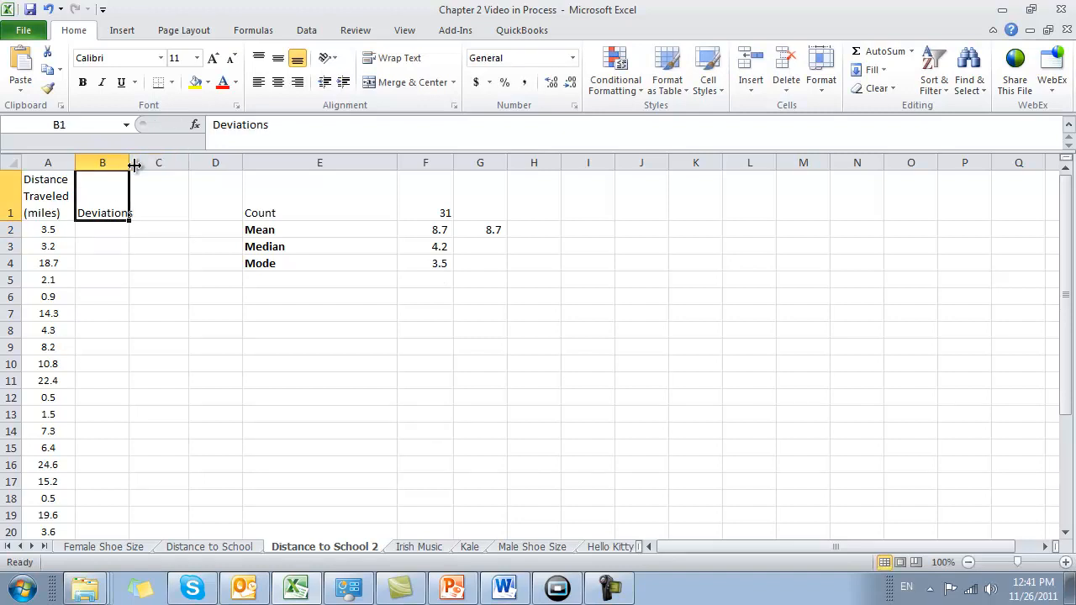
{"action": "left_click_drag", "start_coordinate": [128, 162], "coordinate": [134, 162]}
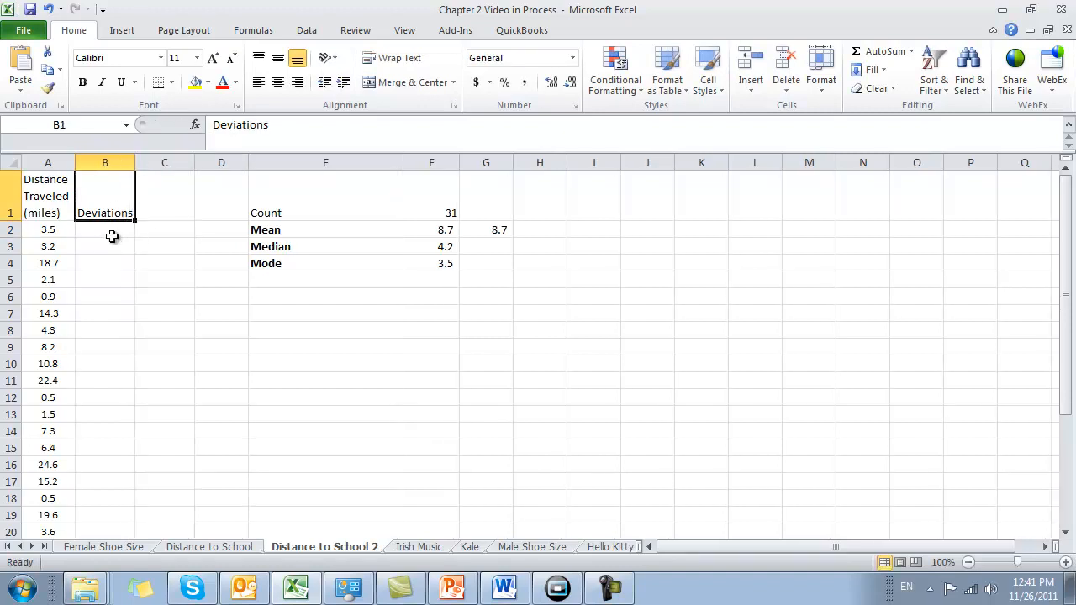
Step: Calculate the first distance's deviation from the mean in B2 with the formula =A2-G2
{"action": "left_click", "coordinate": [112, 229]}
{"action": "type", "text": "=A2-"}
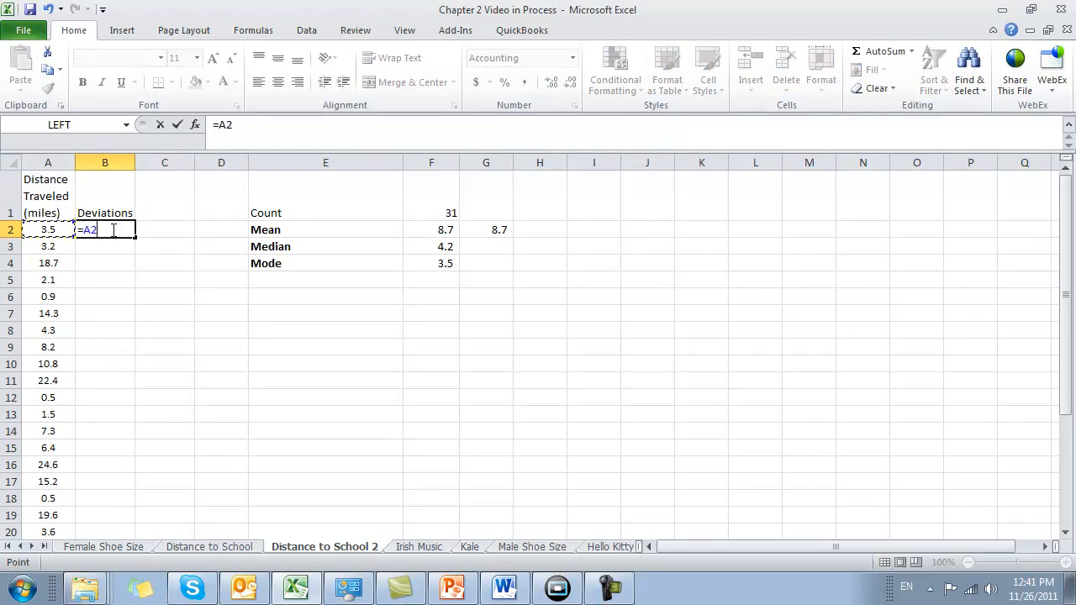
{"action": "key", "text": "Right"}
{"action": "key", "text": "Right"}
{"action": "key", "text": "Right"}
{"action": "key", "text": "Right"}
{"action": "key", "text": "Right"}
{"action": "key", "text": "Right"}
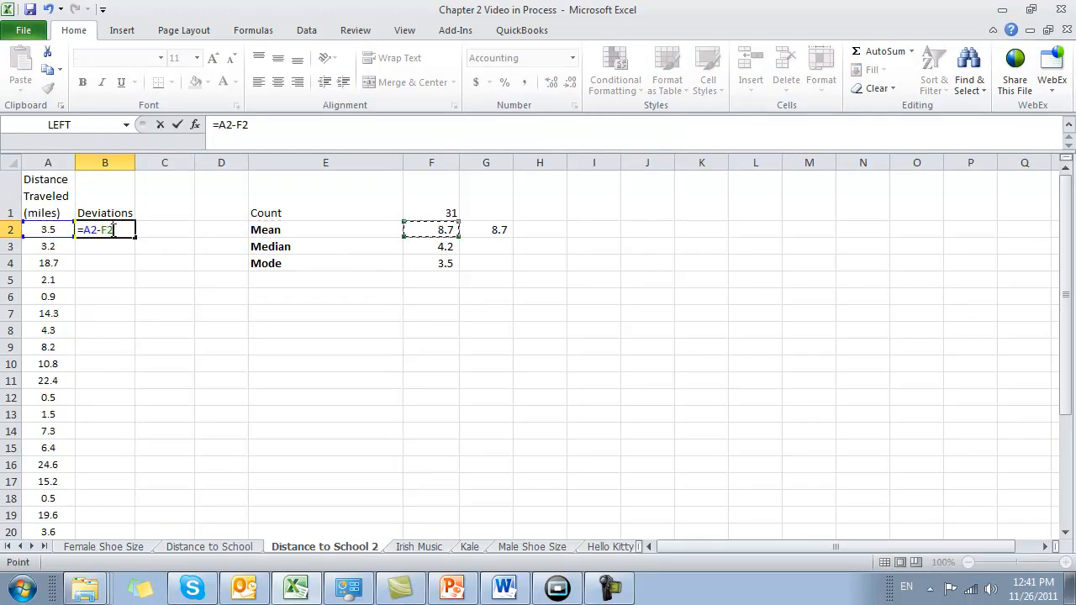
{"action": "key", "text": "Left"}
{"action": "key", "text": "ctrl+Return"}
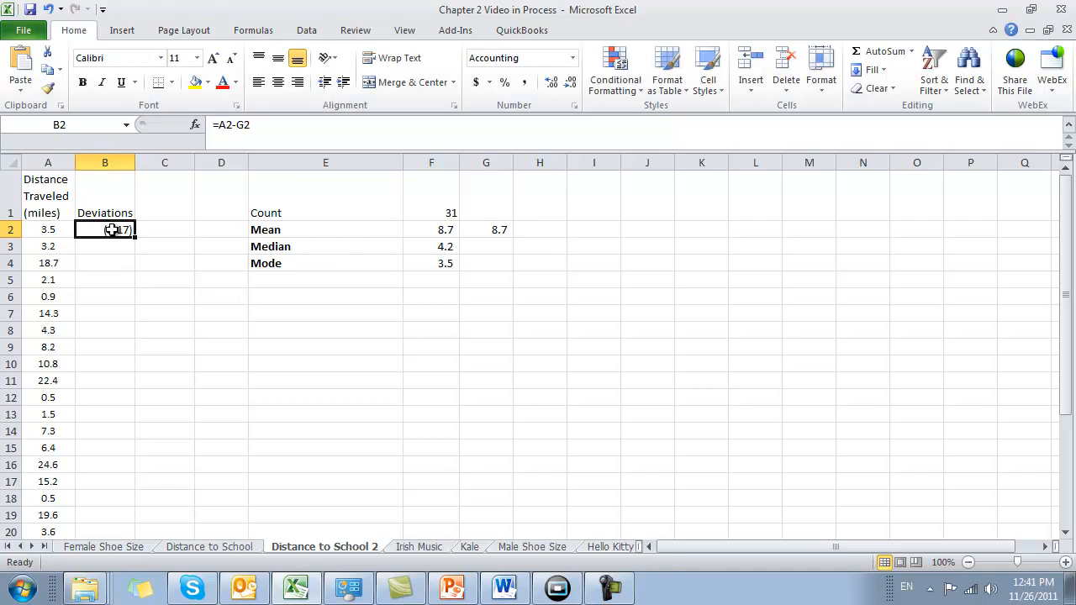
Step: Lock the row of the mean reference in B2 so the formula reads =A2-G$2
{"action": "left_click", "coordinate": [334, 132]}
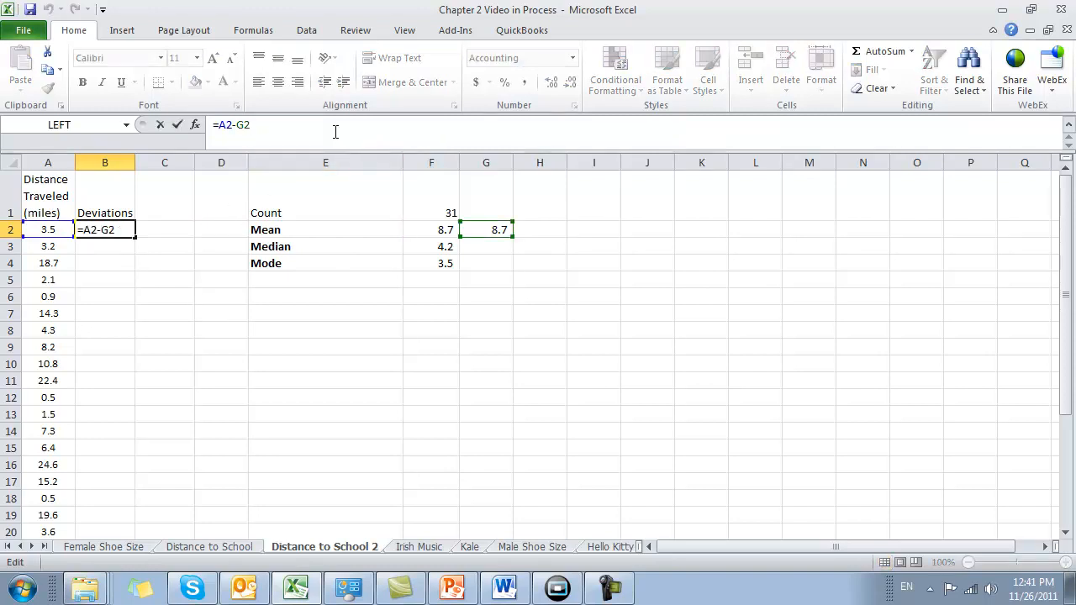
{"action": "key", "text": "Left"}
{"action": "type", "text": "$"}
{"action": "key", "text": "ctrl+Return"}
Step: Copy the deviation formula from B2 down through B32
{"action": "key", "text": "ctrl+c"}
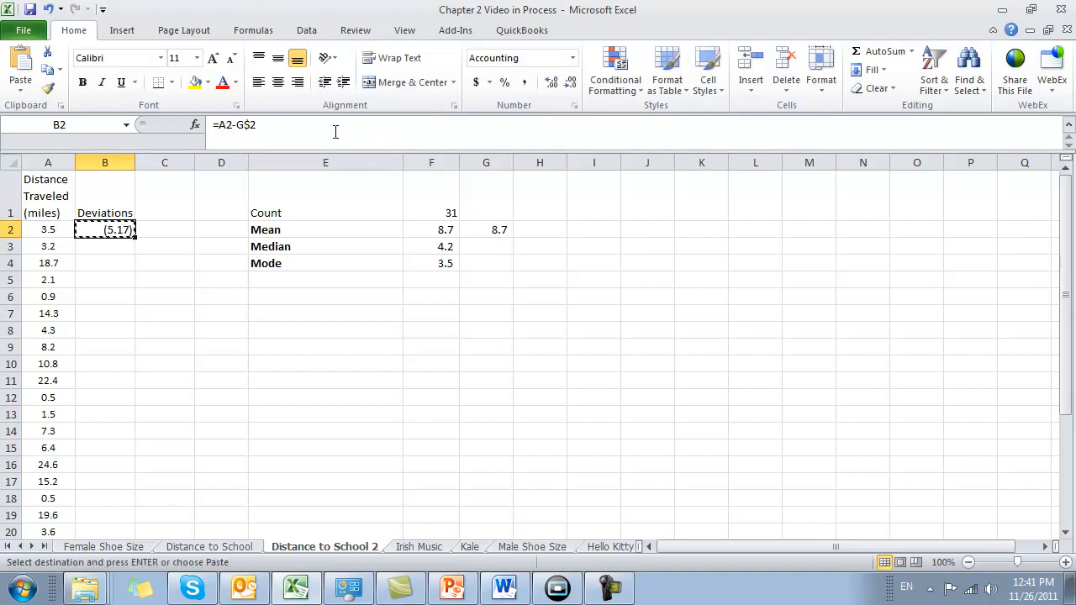
{"action": "key", "text": "shift+Down"}
{"action": "key", "text": "shift+Down"}
{"action": "key", "text": "shift+Down"}
{"action": "key", "text": "shift+Down"}
{"action": "key", "text": "shift+Down"}
{"action": "key", "text": "shift+Down"}
{"action": "key", "text": "shift+Down"}
{"action": "key", "text": "shift+Down"}
{"action": "key", "text": "shift+Down"}
{"action": "key", "text": "shift+Down"}
{"action": "key", "text": "shift+Down"}
{"action": "key", "text": "shift+Down"}
{"action": "key", "text": "shift+Down"}
{"action": "key", "text": "shift+Down"}
{"action": "key", "text": "shift+Down"}
{"action": "key", "text": "shift+Down"}
{"action": "key", "text": "shift+Down"}
{"action": "key", "text": "shift+Down"}
{"action": "key", "text": "shift+Down"}
{"action": "key", "text": "shift+Down"}
{"action": "key", "text": "shift+Down"}
{"action": "key", "text": "shift+Down"}
{"action": "key", "text": "shift+Down"}
{"action": "key", "text": "shift+Down"}
{"action": "key", "text": "shift+Down"}
{"action": "key", "text": "shift+Down"}
{"action": "key", "text": "shift+Down"}
{"action": "key", "text": "shift+Down"}
{"action": "key", "text": "shift+Down"}
{"action": "key", "text": "shift+Down"}
{"action": "key", "text": "shift+Down"}
{"action": "key", "text": "shift+Down"}
{"action": "key", "text": "shift+Up"}
{"action": "key", "text": "shift+Up"}
{"action": "key", "text": "Return"}
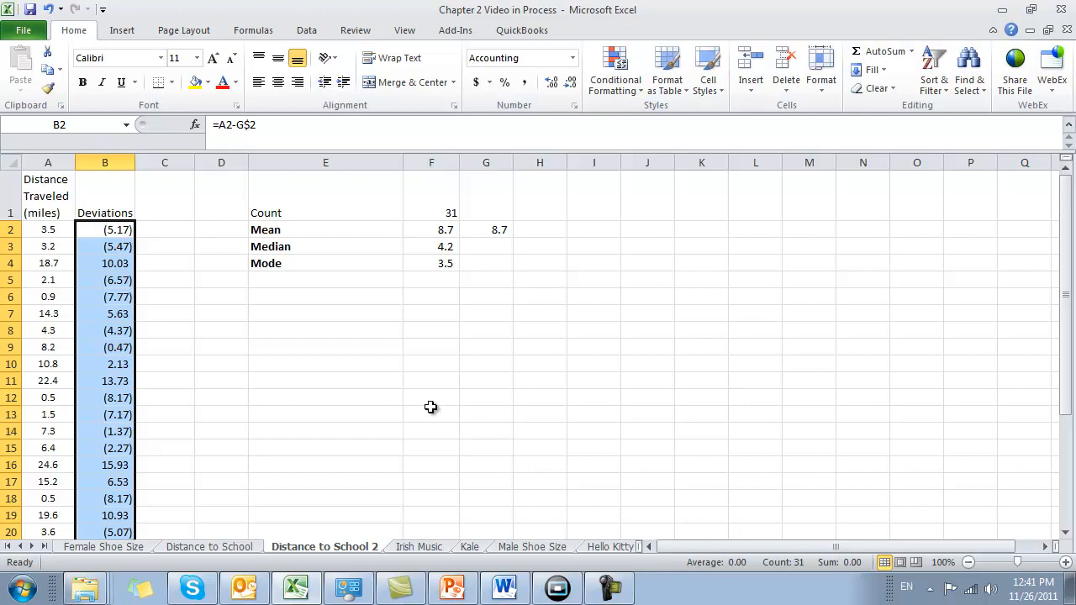
Step: Switch to the Papershow notes to examine the sample standard deviation formula, and return to the Excel workbook
{"action": "left_click", "coordinate": [1037, 10]}
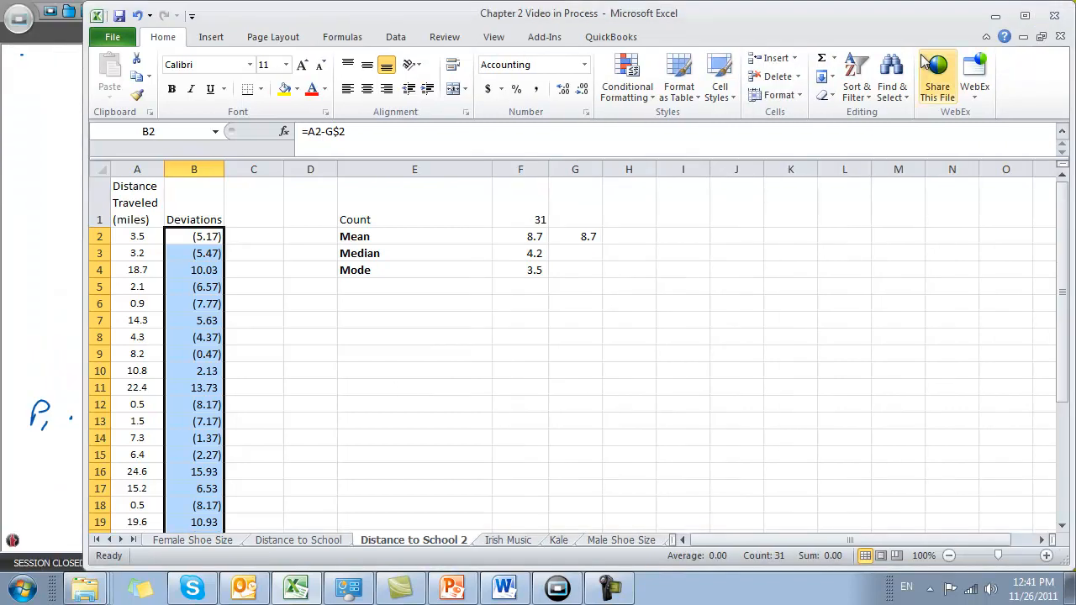
{"action": "left_click", "coordinate": [59, 366]}
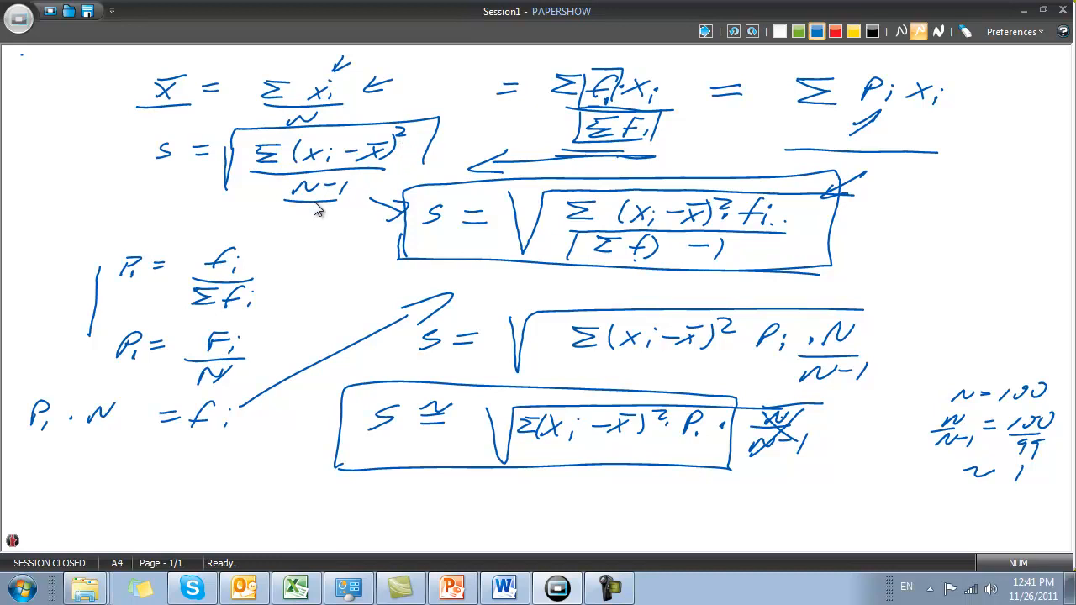
{"action": "left_click", "coordinate": [296, 587]}
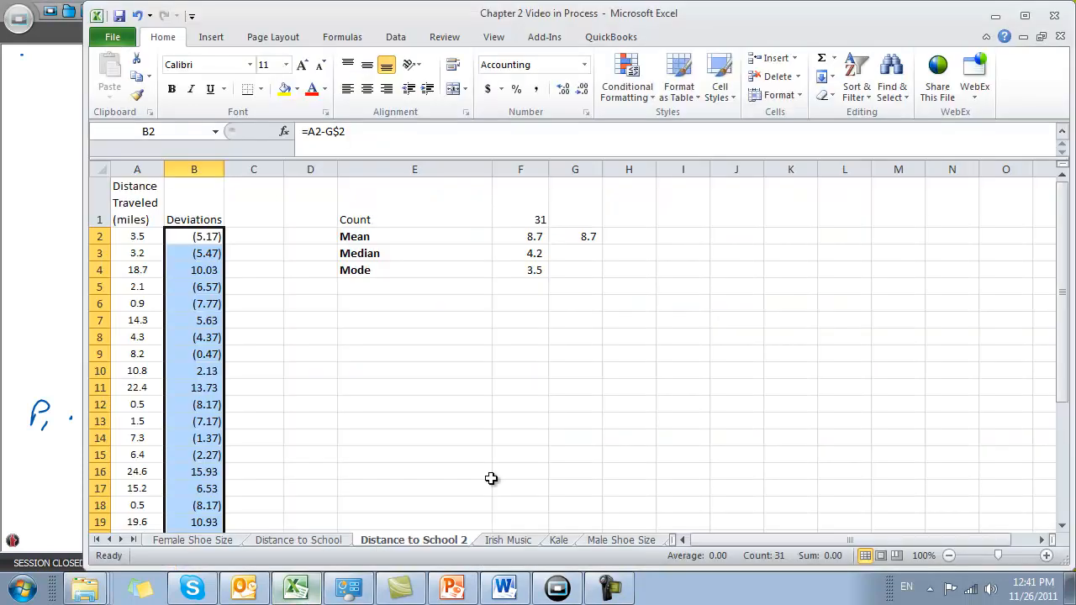
Step: Enter the heading Deviations Squared in cell C1
{"action": "left_click", "coordinate": [252, 220]}
{"action": "type", "text": "Deviations"}
{"action": "key", "text": "BackSpace"}
{"action": "type", "text": "ared"}
{"action": "key", "text": "Return"}
Step: Square the first deviation in C2 by multiplying B2 by itself
{"action": "type", "text": "="}
{"action": "key", "text": "Left"}
{"action": "type", "text": "*"}
{"action": "key", "text": "Left"}
{"action": "key", "text": "Return"}
Step: Square the second deviation in C3 with the formula =B3^2
{"action": "type", "text": "="}
{"action": "key", "text": "Left"}
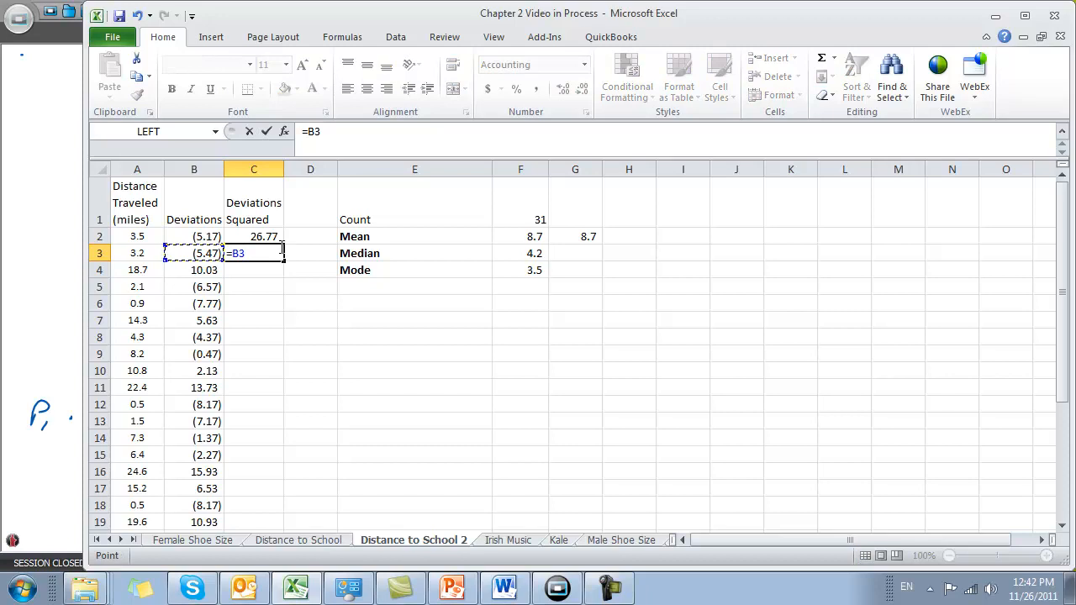
{"action": "type", "text": "^2"}
{"action": "key", "text": "Return"}
Step: Copy the squared deviation formula from C3 down through C32
{"action": "left_click", "coordinate": [280, 249]}
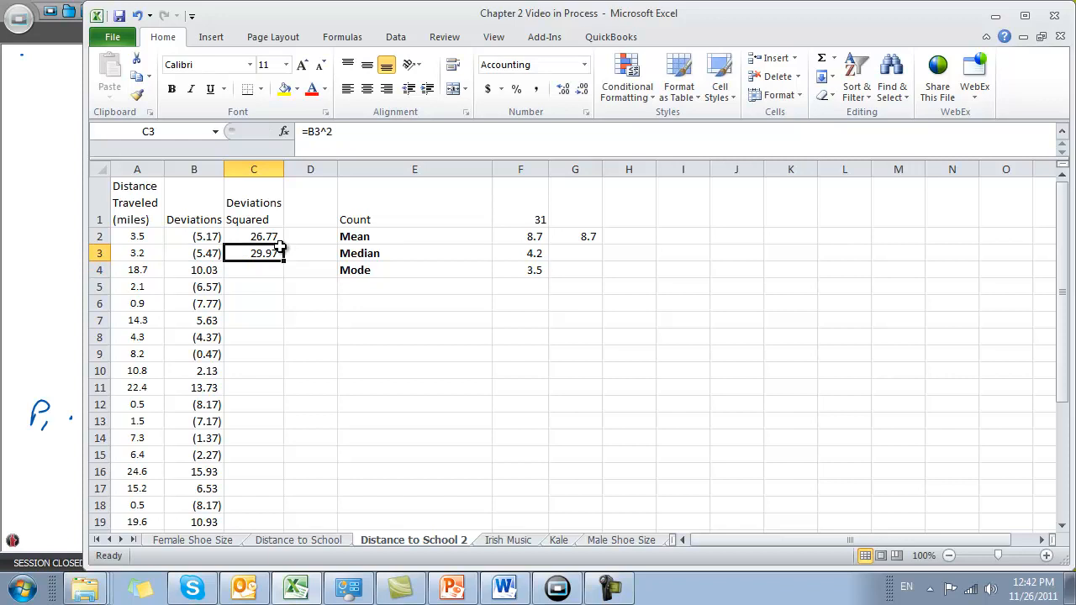
{"action": "key", "text": "ctrl+c"}
{"action": "left_click_drag", "start_coordinate": [280, 249], "coordinate": [280, 387]}
{"action": "key", "text": "Return"}
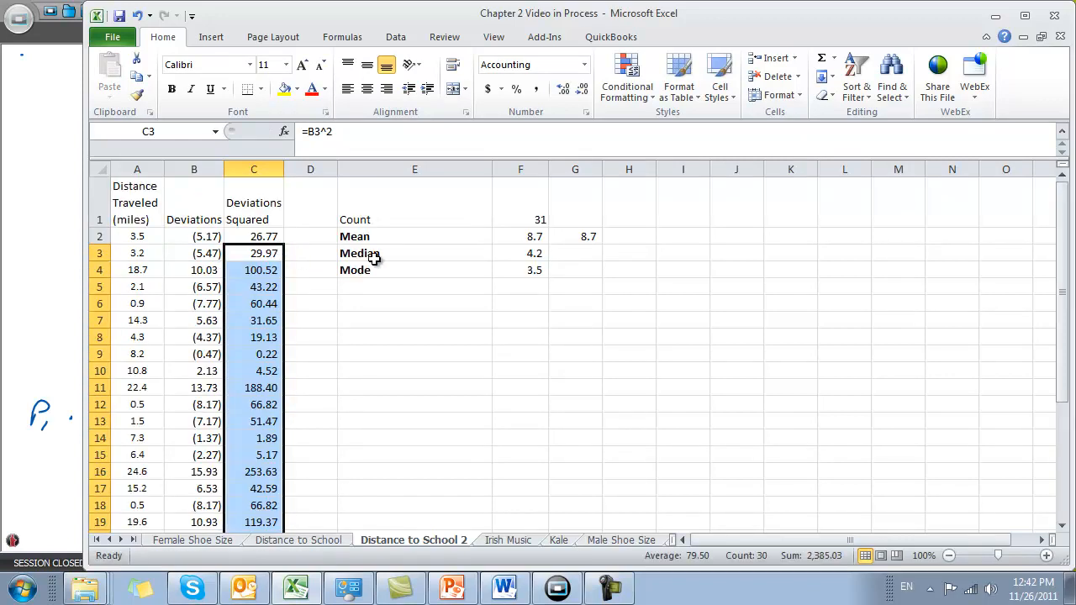
Step: Label cell E5 as Sum of Deviations Squared
{"action": "left_click", "coordinate": [380, 283]}
{"action": "type", "text": "Sum of Deviations Squared"}
{"action": "key", "text": "Tab"}
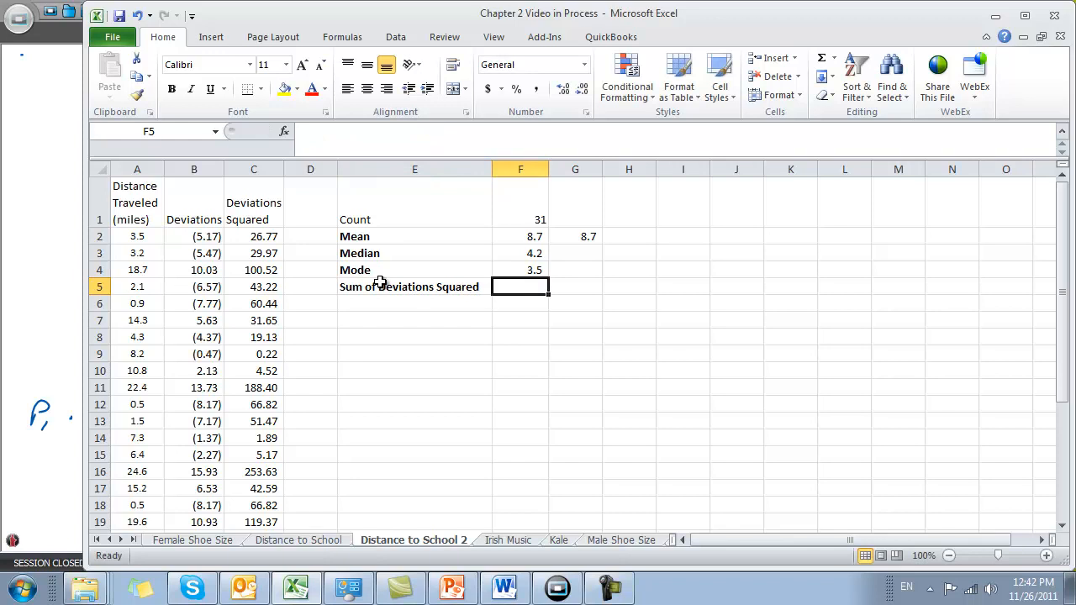
Step: Total the squared deviations in F5 with the formula =SUM(C2:C32)
{"action": "type", "text": "=sum("}
{"action": "key", "text": "Left"}
{"action": "key", "text": "Left"}
{"action": "key", "text": "Left"}
{"action": "key", "text": "Up"}
{"action": "key", "text": "Up"}
{"action": "key", "text": "Up"}
{"action": "key", "text": "Up"}
{"action": "key", "text": "Down"}
{"action": "key", "text": "ctrl+shift+Down"}
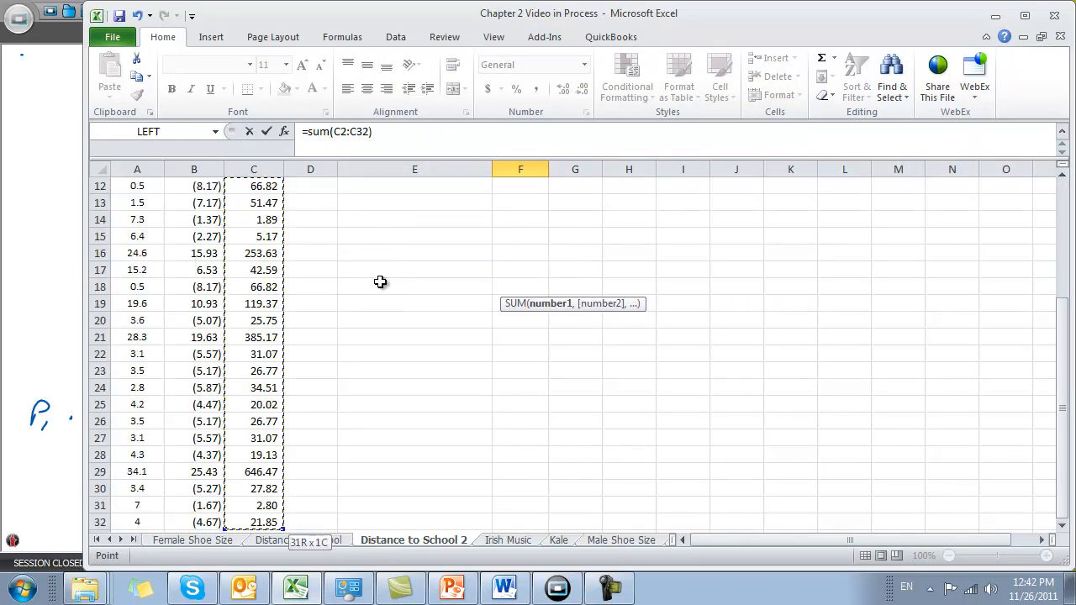
{"action": "type", "text": ")"}
{"action": "key", "text": "Return"}
{"action": "scroll", "coordinate": [380, 282], "scroll_direction": "up", "scroll_amount": 2}
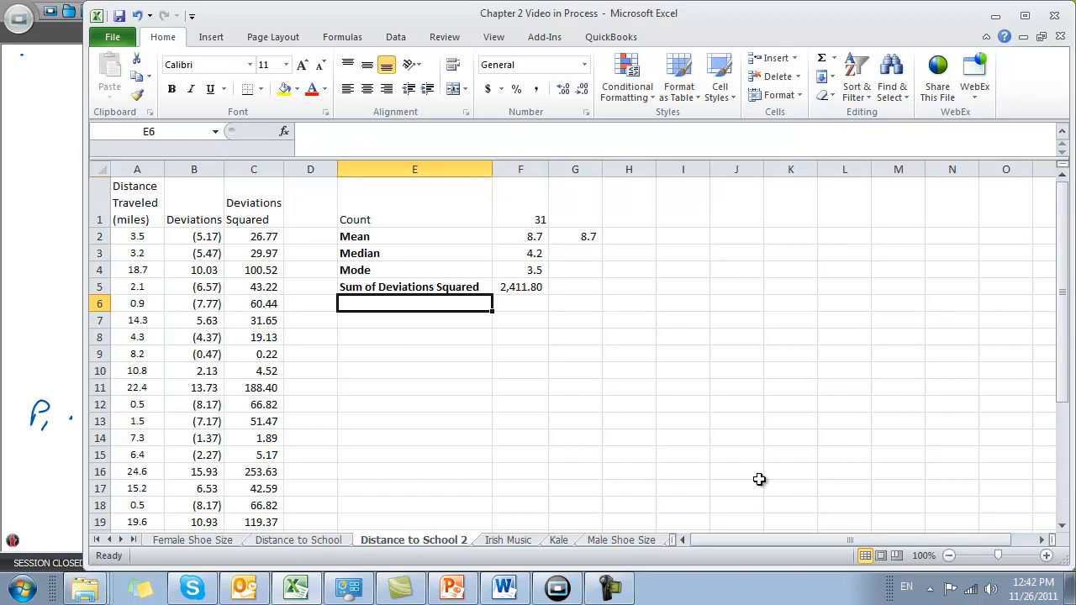
Step: Label cell E6 as Sample Standard Deviation
{"action": "type", "text": "Sample "}
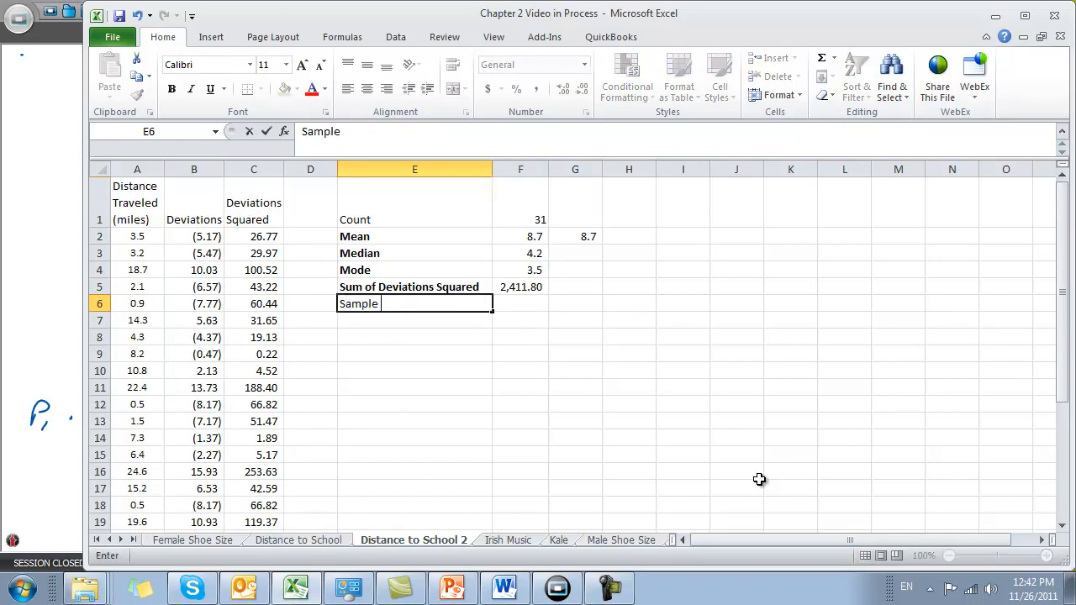
{"action": "type", "text": "Standard De"}
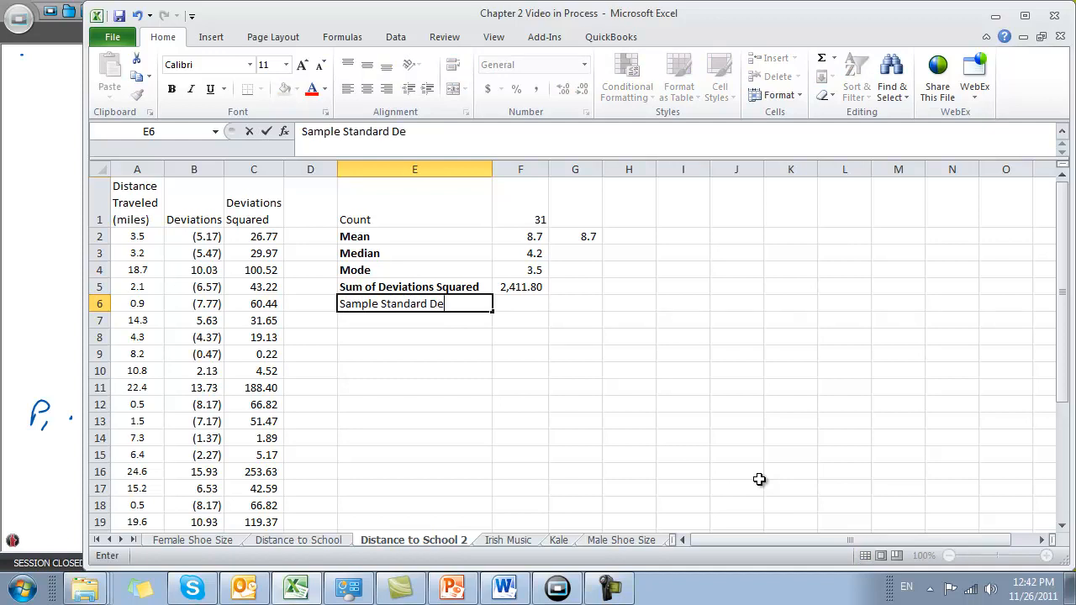
{"action": "type", "text": "viation"}
{"action": "key", "text": "Tab"}
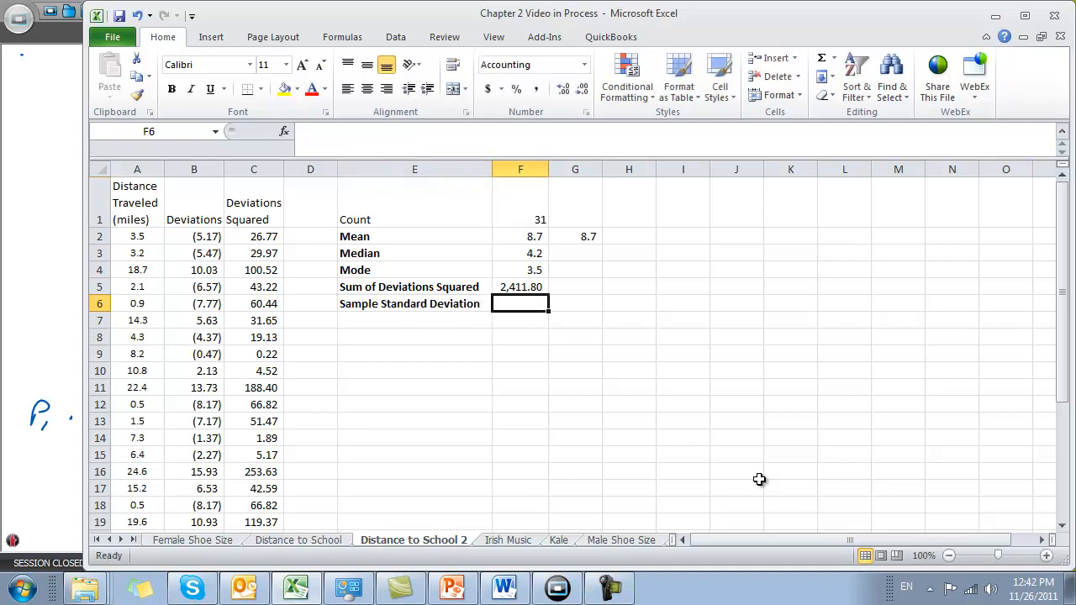
Step: Calculate the sample standard deviation in F6 with the formula =SQRT(F5/(F1-1))
{"action": "type", "text": "=sqr"}
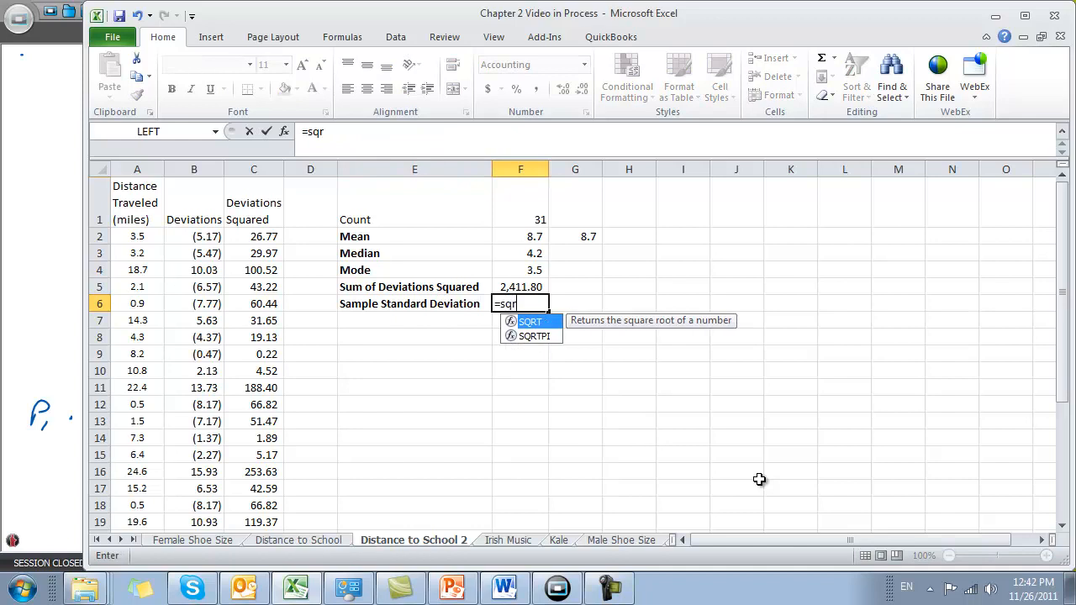
{"action": "type", "text": "t("}
{"action": "key", "text": "Up"}
{"action": "type", "text": "/"}
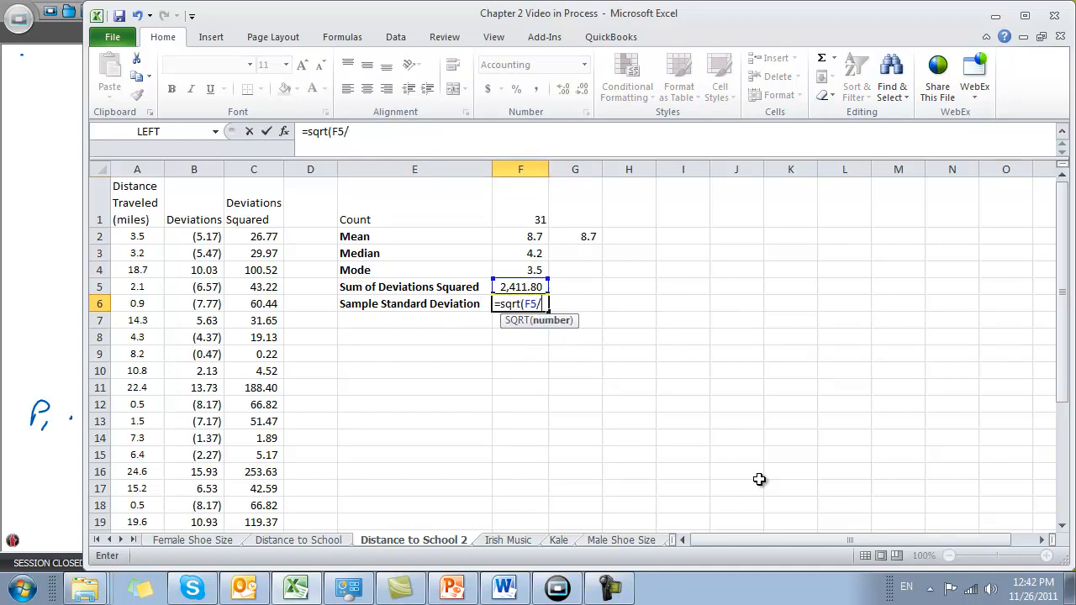
{"action": "type", "text": "("}
{"action": "key", "text": "Up"}
{"action": "key", "text": "Up"}
{"action": "key", "text": "Up"}
{"action": "key", "text": "Up"}
{"action": "key", "text": "Up"}
{"action": "type", "text": "-"}
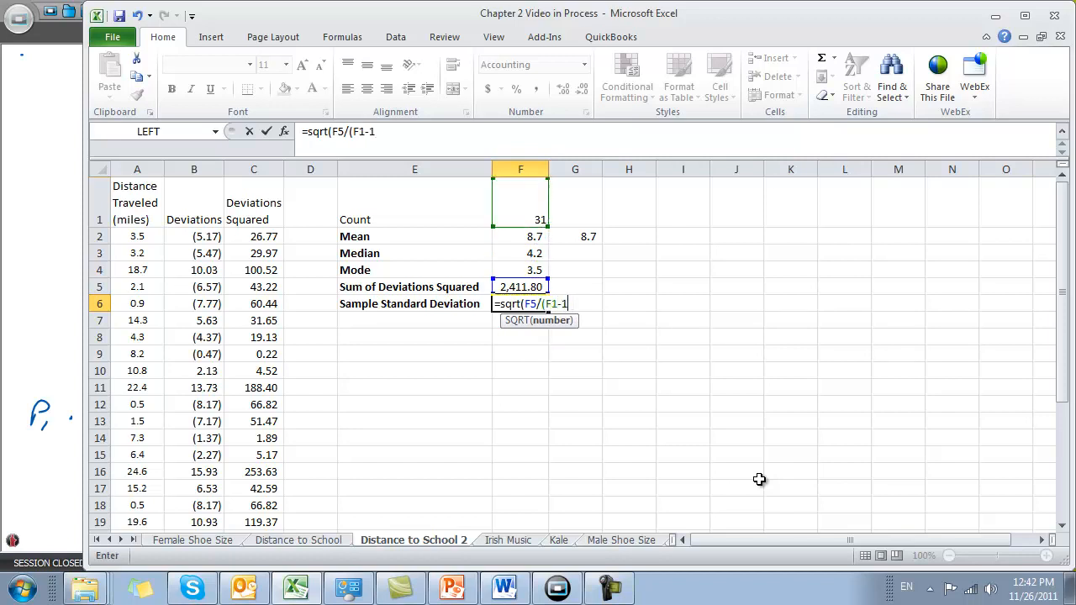
{"action": "type", "text": "1))"}
{"action": "key", "text": "Return"}
{"action": "key", "text": "Left"}
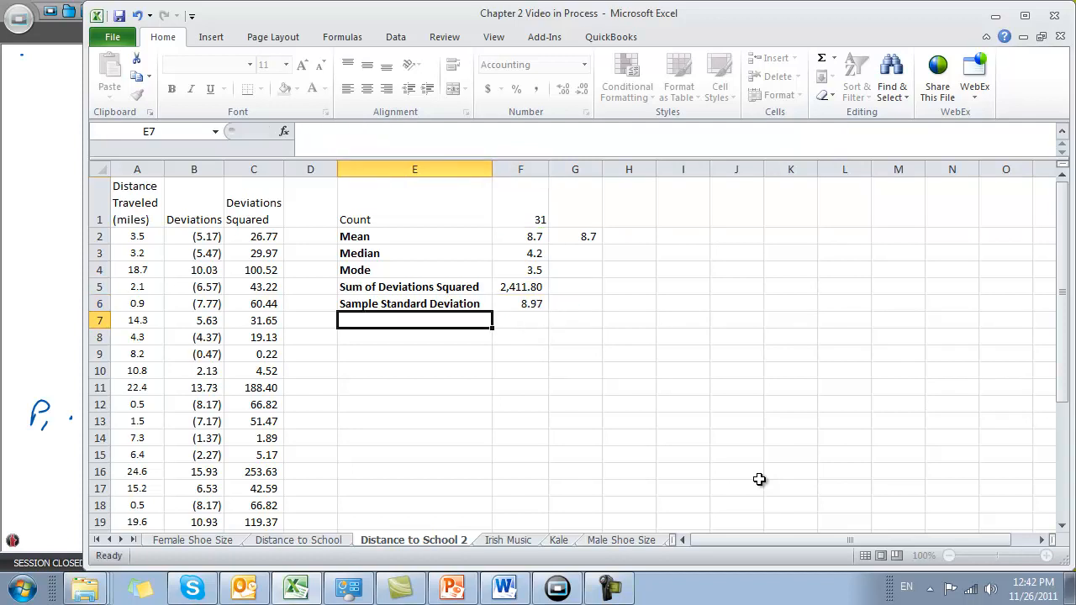
Step: Show the sample standard deviation in F6 with one decimal place
{"action": "key", "text": "Up"}
{"action": "key", "text": "Right"}
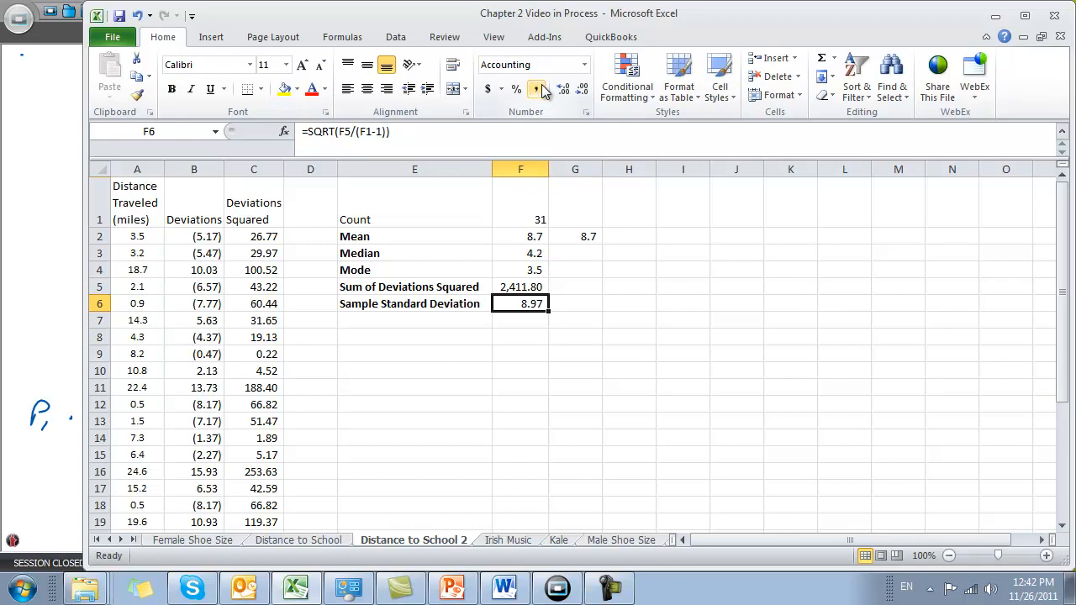
{"action": "left_click", "coordinate": [585, 92]}
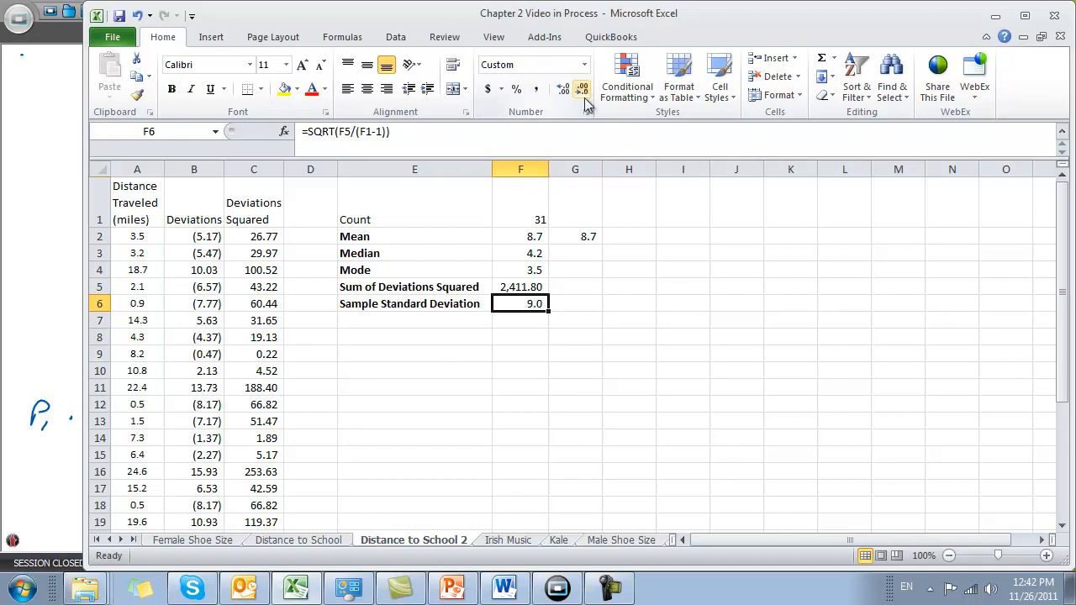
Step: Compare the mean and sample standard deviation with the histograms on the Distance to School sheet, and return to Distance to School 2
{"action": "left_click", "coordinate": [537, 242]}
{"action": "left_click", "coordinate": [535, 314]}
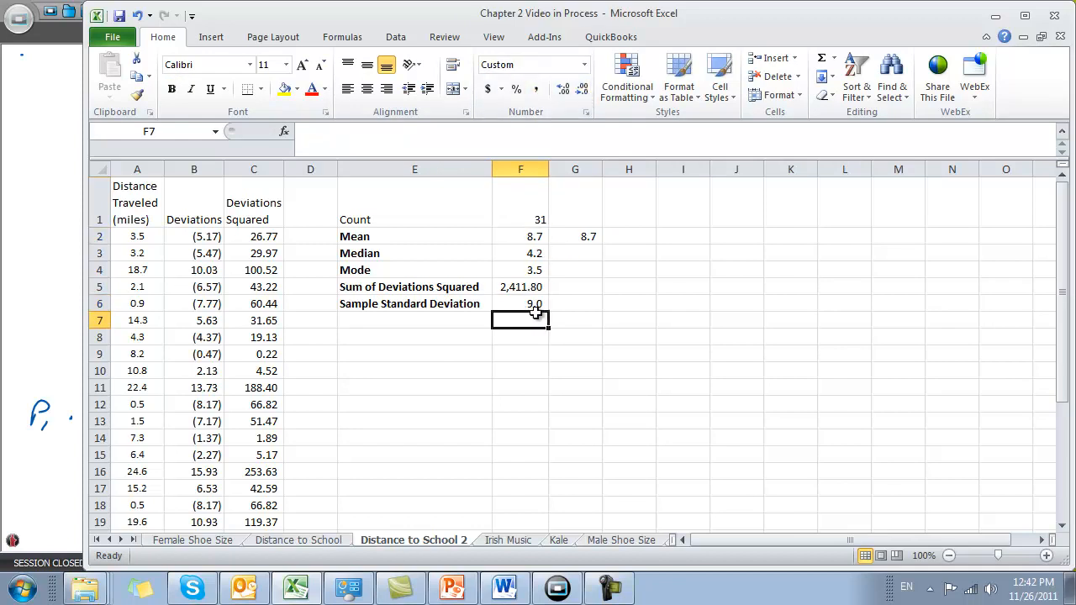
{"action": "left_click", "coordinate": [533, 299]}
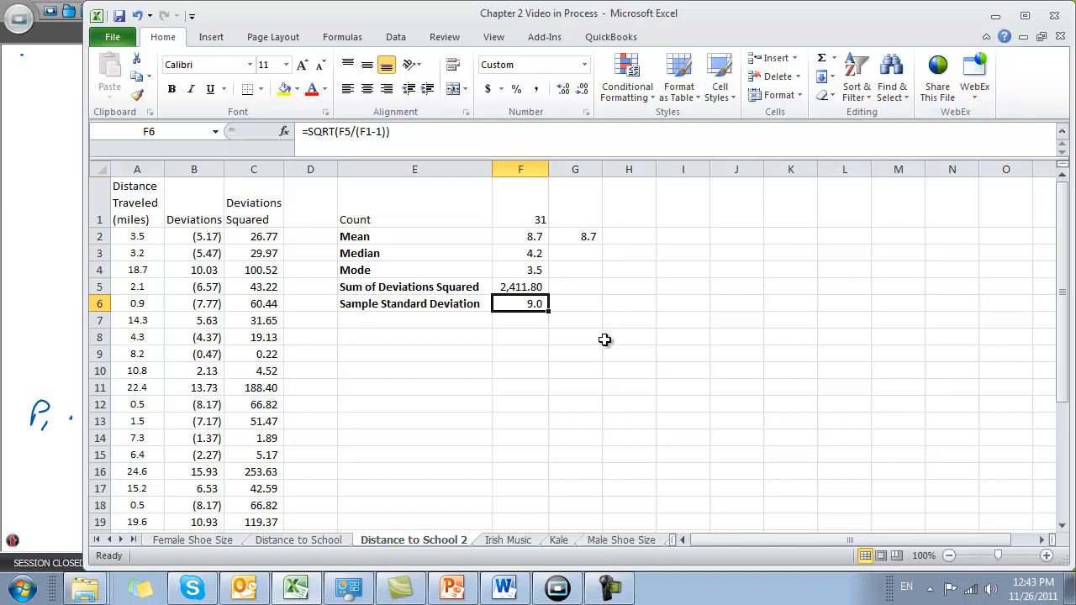
{"action": "left_click", "coordinate": [298, 541]}
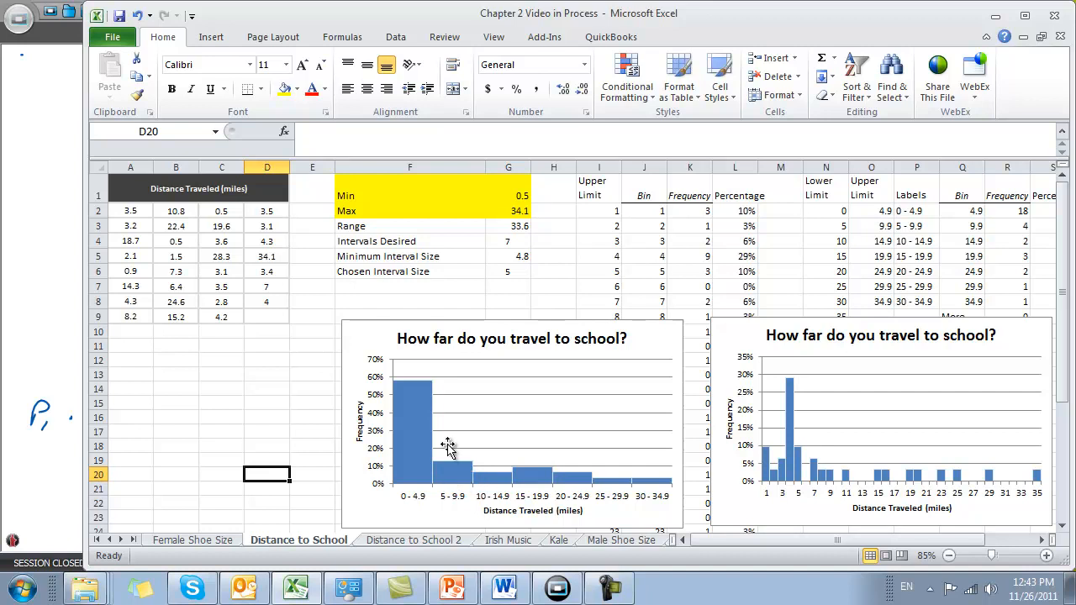
{"action": "left_click", "coordinate": [412, 543]}
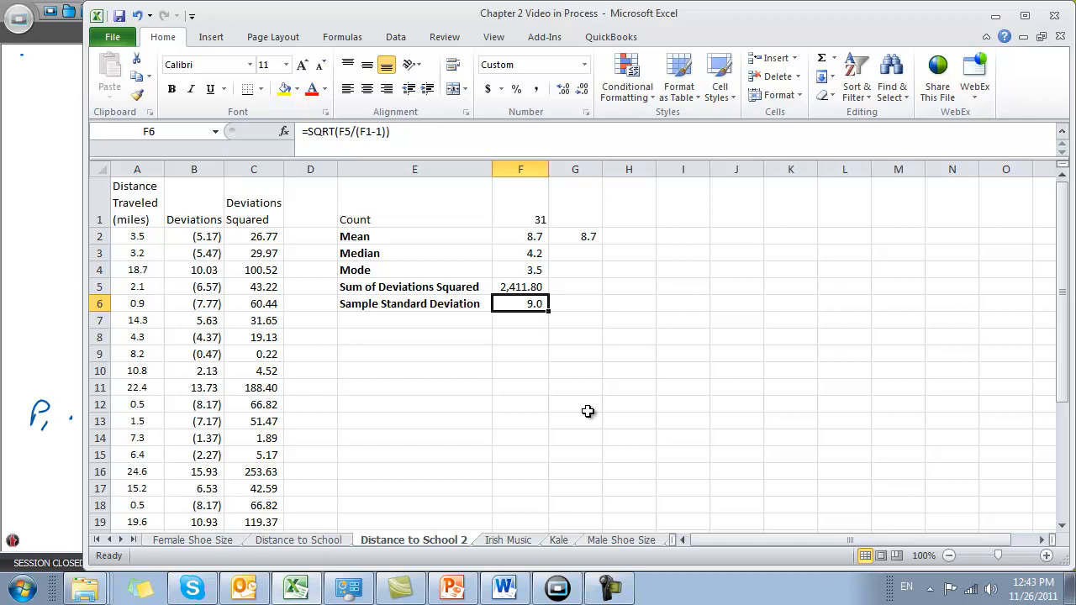
Step: Maximize the Excel window and calculate the sample standard deviation in G6 with the built-in function =STDEV.S(A2:A32)
{"action": "left_click", "coordinate": [1025, 15]}
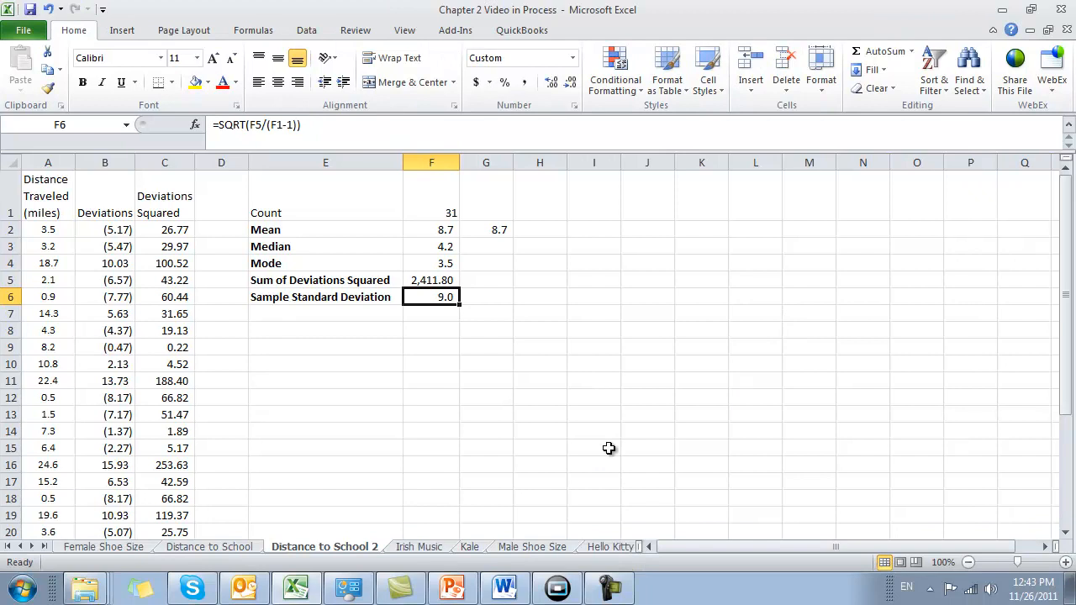
{"action": "key", "text": "Right"}
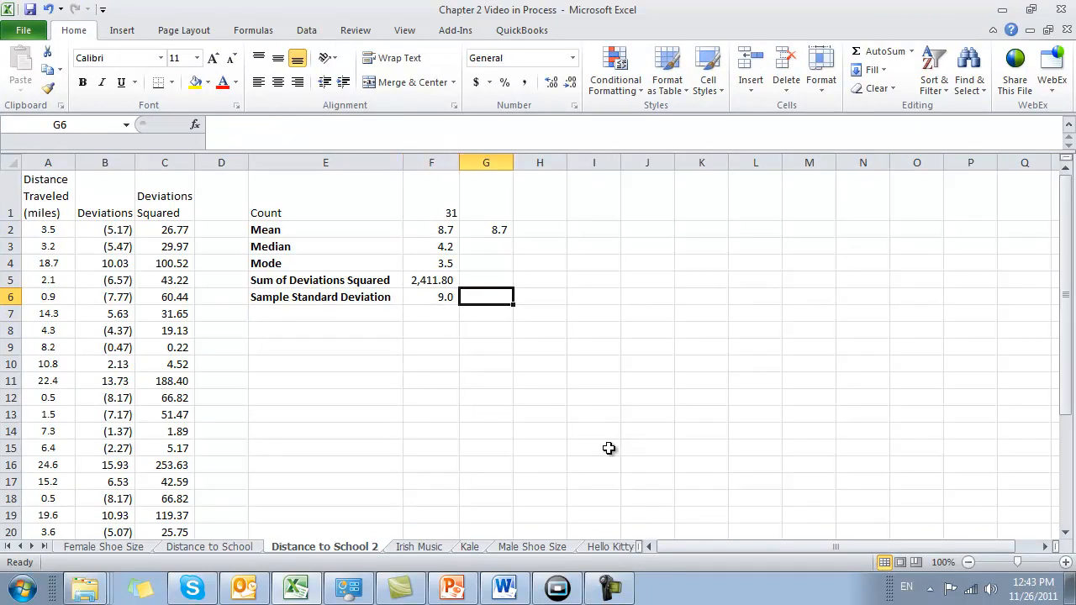
{"action": "type", "text": "=sta"}
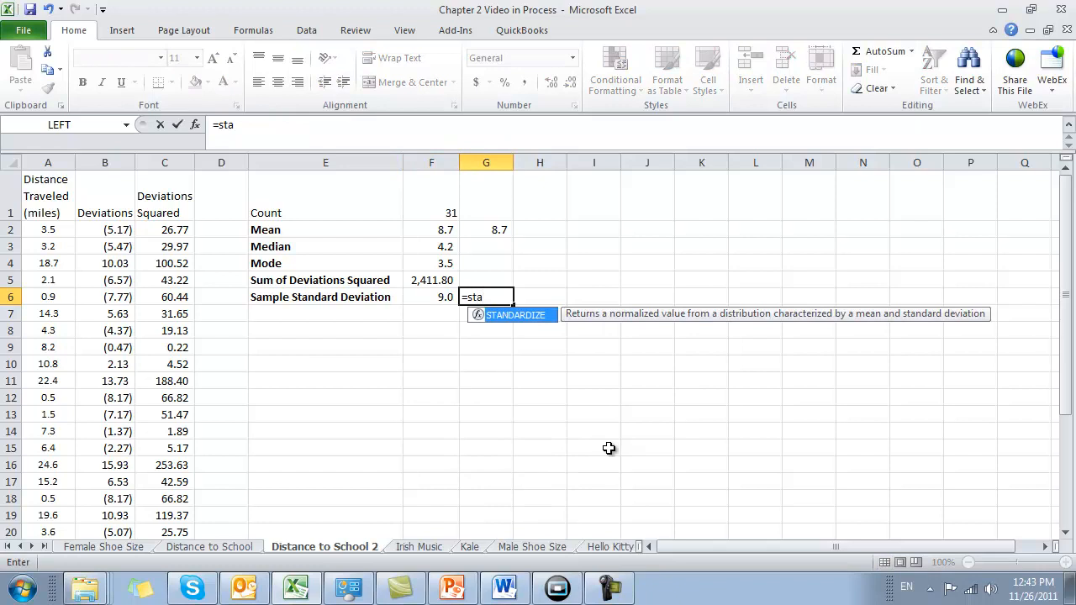
{"action": "key", "text": "BackSpace"}
{"action": "type", "text": "d"}
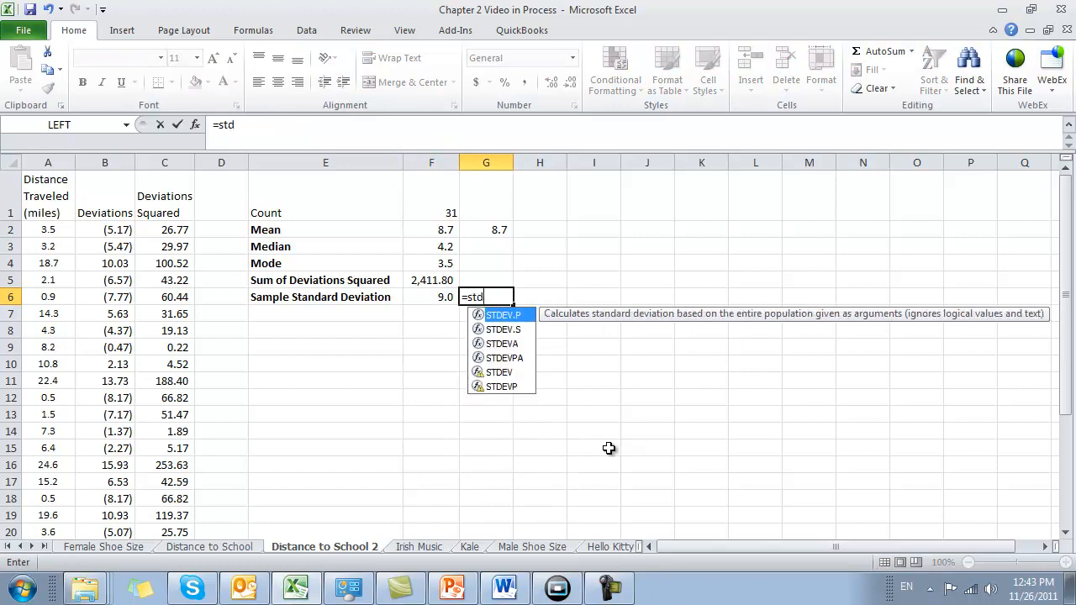
{"action": "type", "text": "ev."}
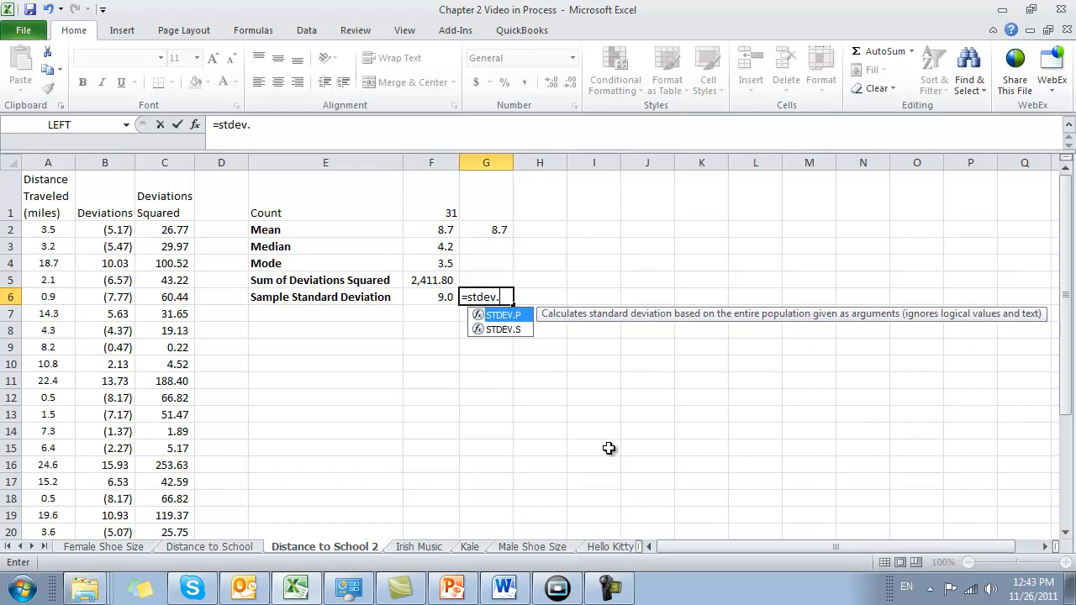
{"action": "type", "text": "s"}
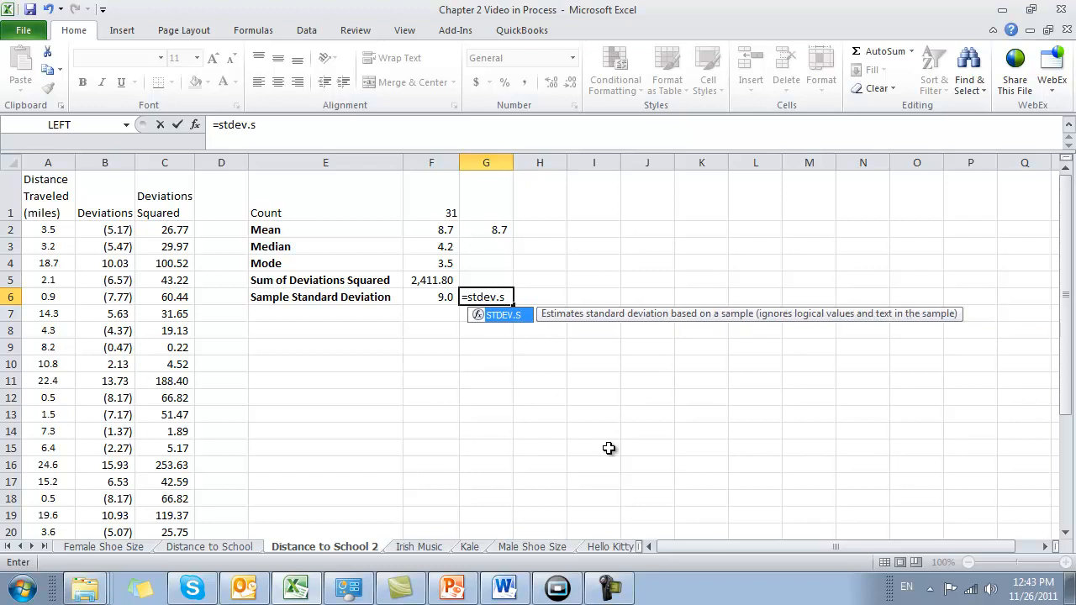
{"action": "type", "text": "("}
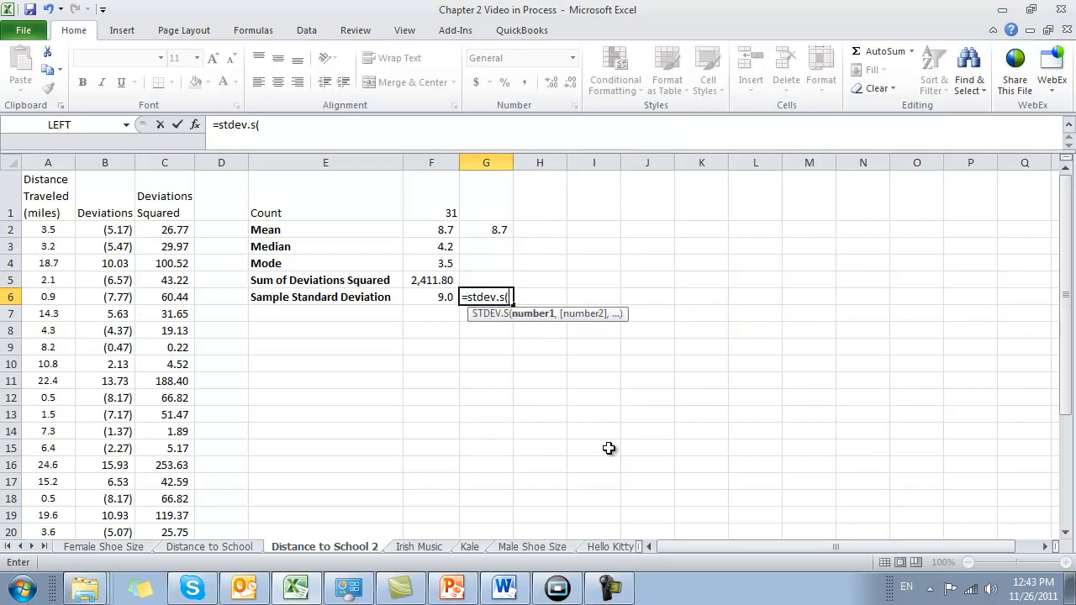
{"action": "left_click", "coordinate": [46, 229]}
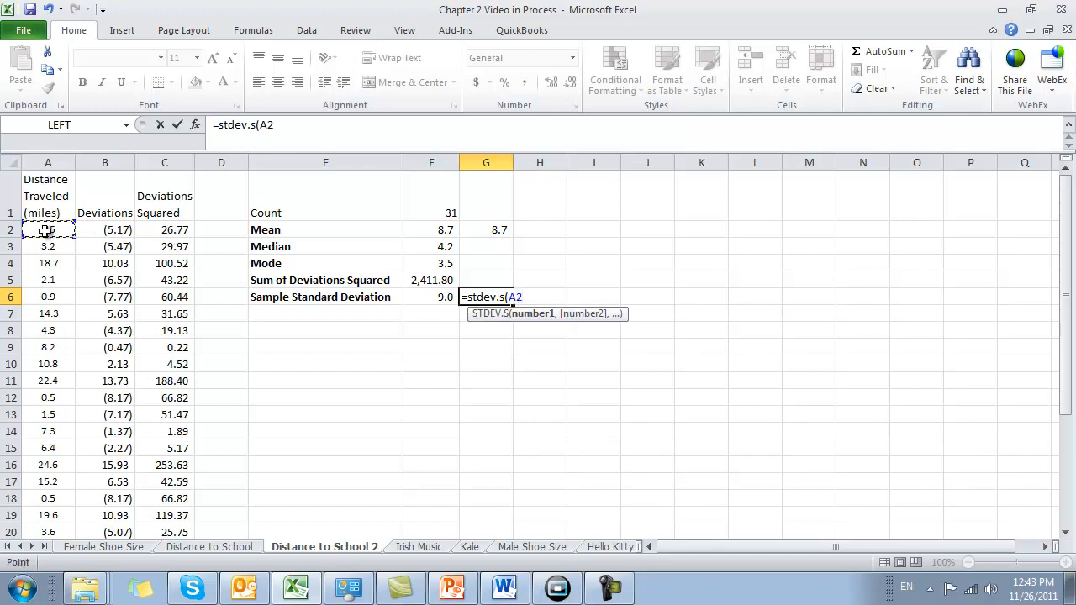
{"action": "key", "text": "ctrl+shift+Down"}
{"action": "type", "text": ")"}
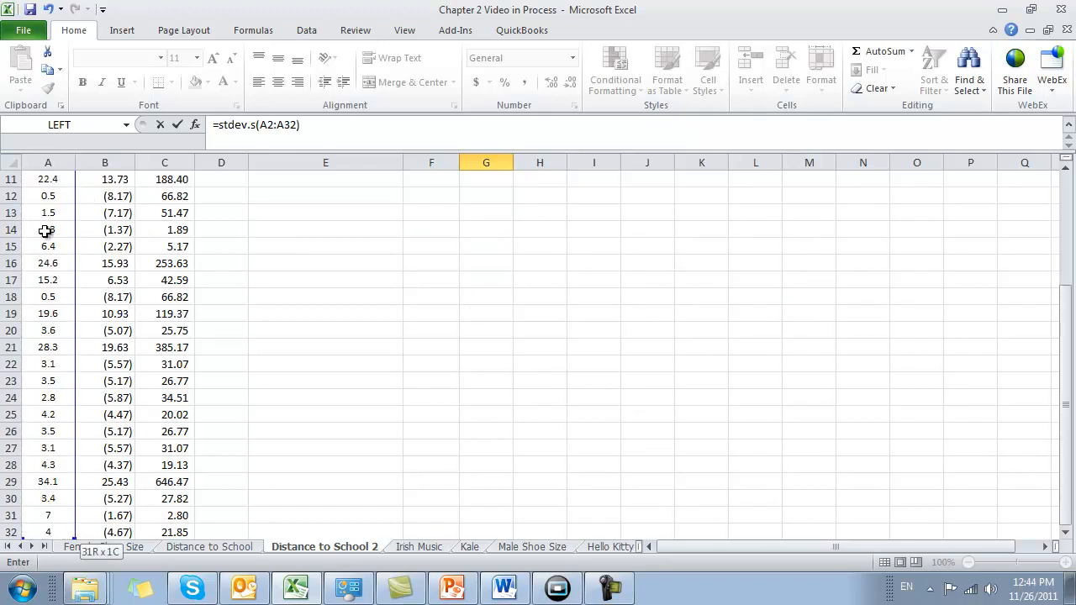
{"action": "key", "text": "Return"}
{"action": "scroll", "coordinate": [149, 243], "scroll_direction": "up", "scroll_amount": 2}
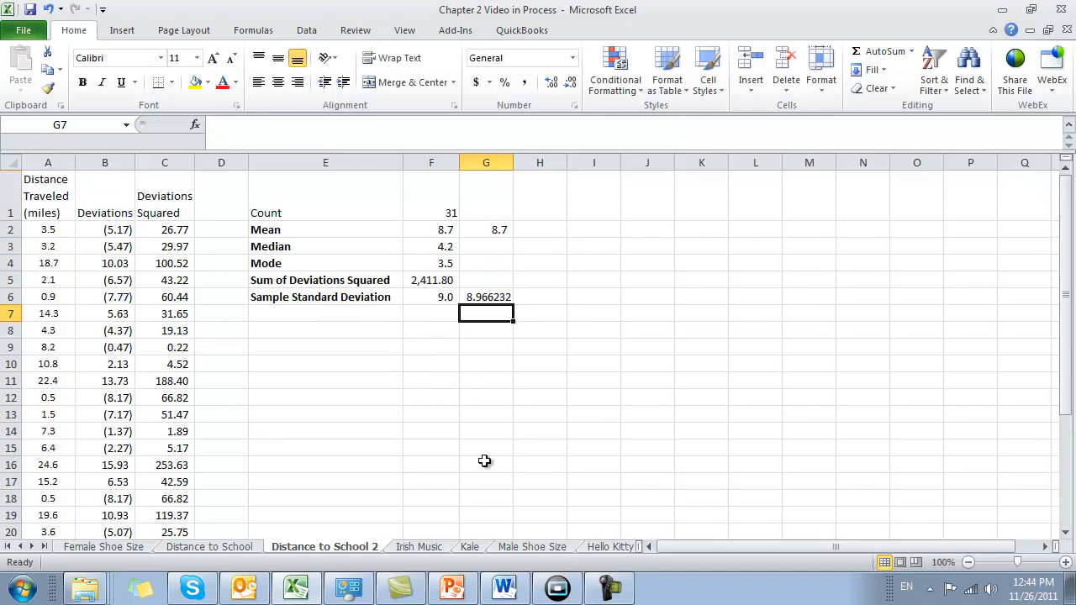
Step: Format the STDEV.S result in G6 in comma style with one decimal place
{"action": "left_click", "coordinate": [486, 296]}
{"action": "left_click", "coordinate": [523, 83]}
{"action": "left_click", "coordinate": [572, 82]}
{"action": "left_click", "coordinate": [614, 380]}
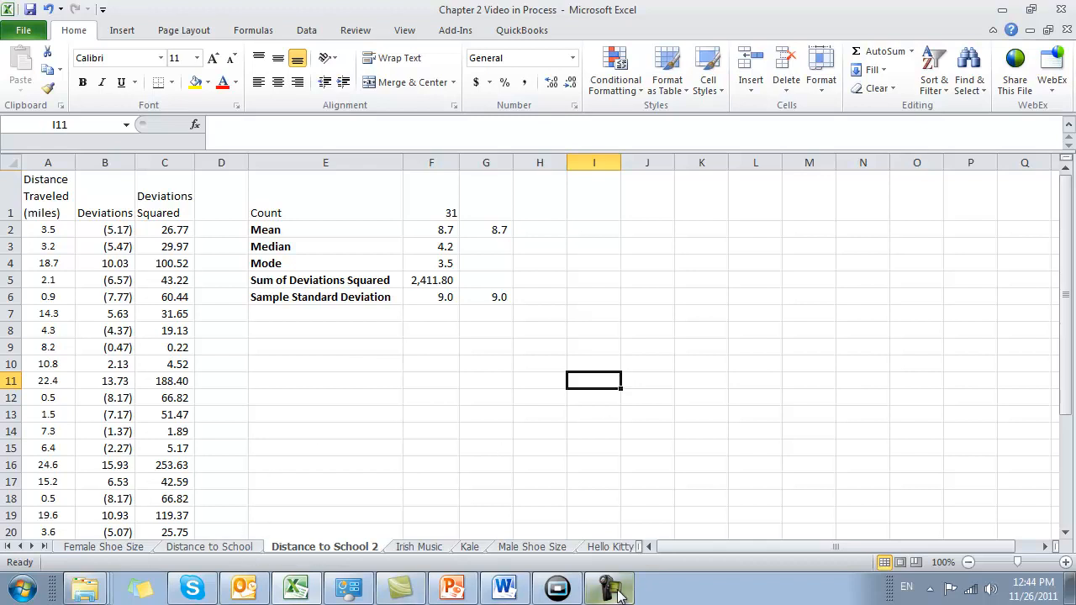
Step: Switch to Papershow to review the handwritten mean and standard deviation formulas, and return to the Irish Music sheet in Excel
{"action": "left_click", "coordinate": [555, 591]}
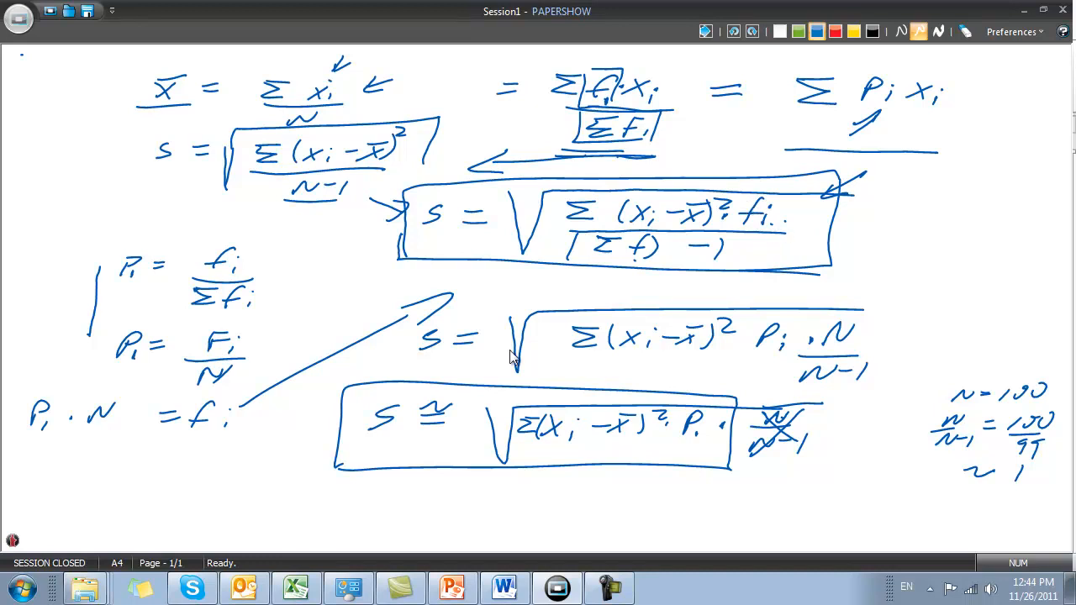
{"action": "left_click", "coordinate": [541, 591]}
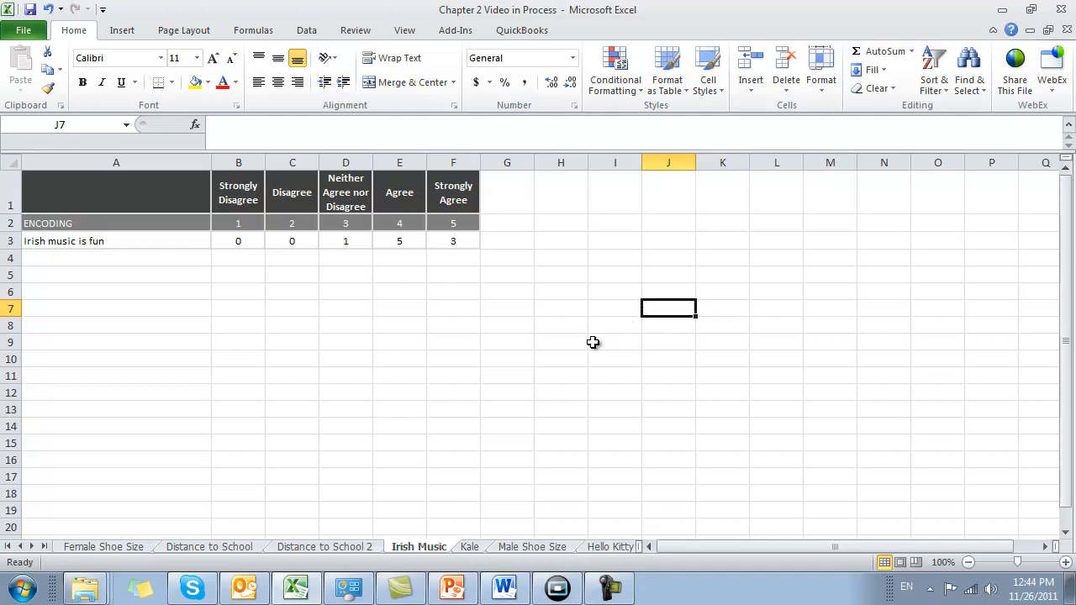
Step: Examine the Irish music survey statement in A3 and its response frequencies in B3:F3
{"action": "key", "text": "Left"}
{"action": "key", "text": "Left"}
{"action": "key", "text": "Left"}
{"action": "key", "text": "Left"}
{"action": "key", "text": "Left"}
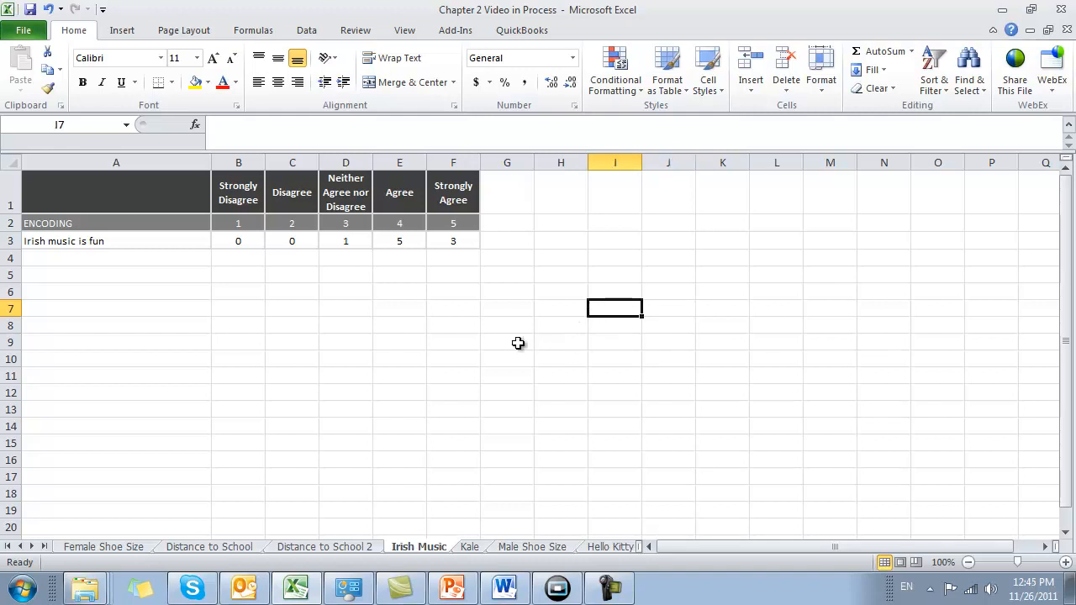
{"action": "key", "text": "Up"}
{"action": "key", "text": "Up"}
{"action": "key", "text": "Up"}
{"action": "key", "text": "Up"}
{"action": "key", "text": "Up"}
{"action": "key", "text": "Left"}
{"action": "key", "text": "Left"}
{"action": "key", "text": "Left"}
{"action": "key", "text": "Down"}
{"action": "key", "text": "Left"}
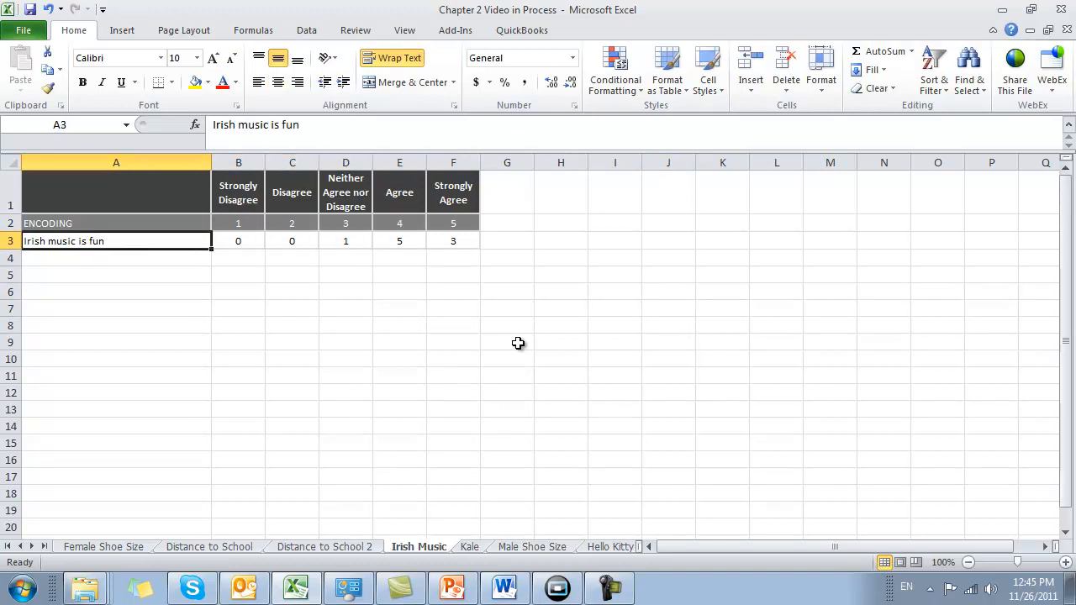
{"action": "key", "text": "Right"}
{"action": "key", "text": "shift+Right"}
{"action": "key", "text": "shift+Right"}
{"action": "key", "text": "shift+Right"}
{"action": "key", "text": "shift+Right"}
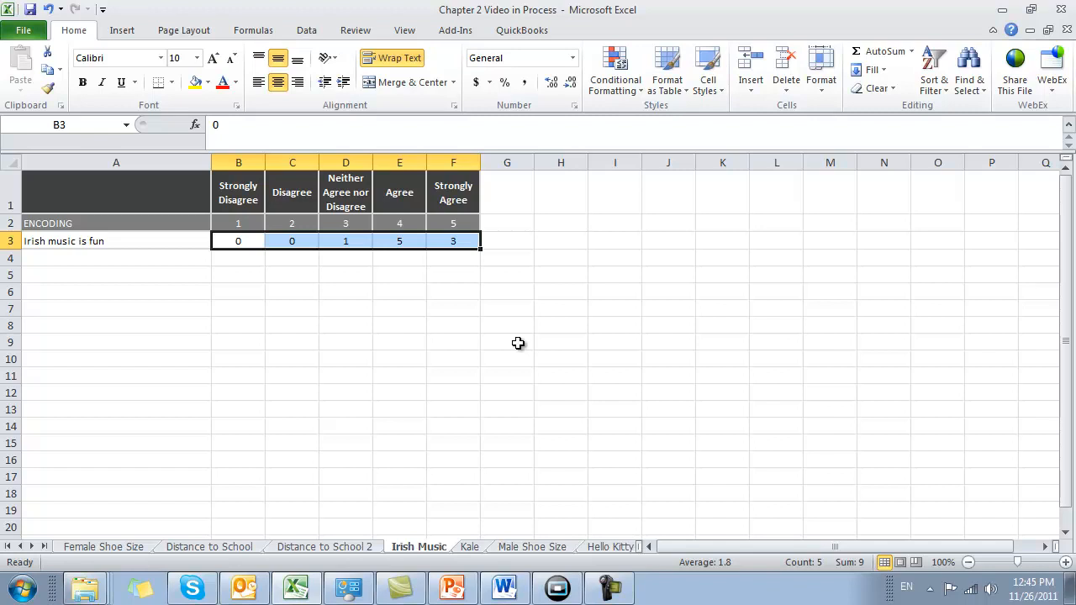
Step: Insert an empty 2-D clustered column chart and place it beside the survey table, over columns H to O
{"action": "left_click", "coordinate": [548, 206]}
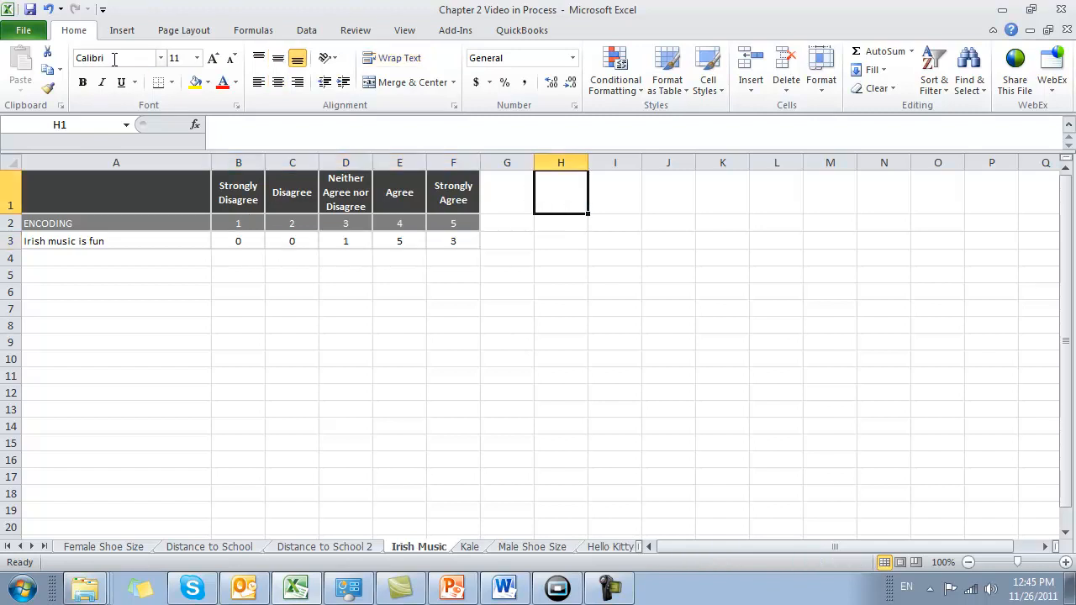
{"action": "left_click", "coordinate": [124, 31]}
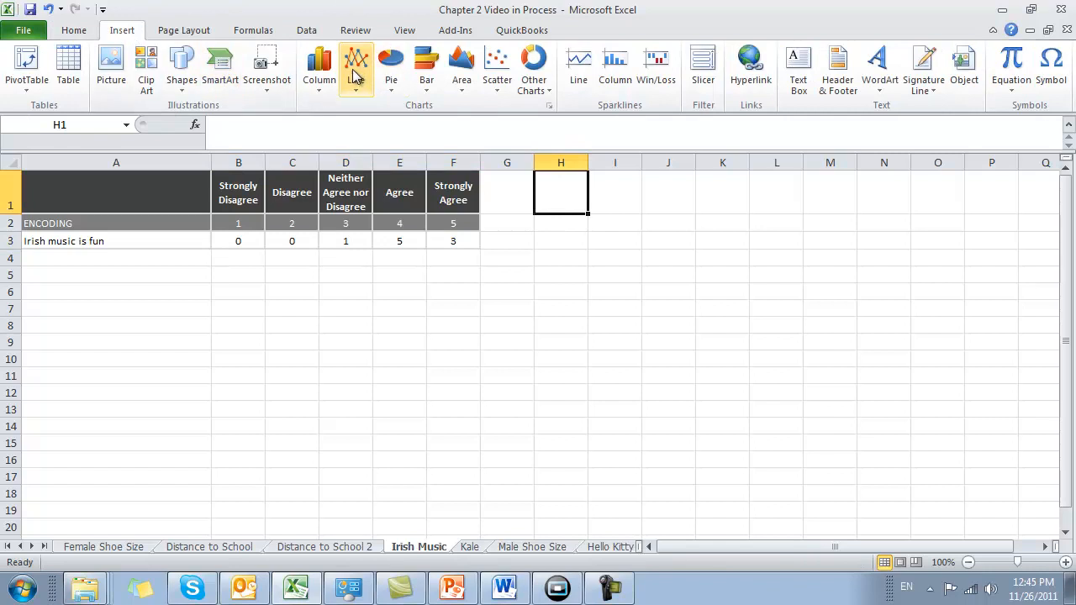
{"action": "left_click", "coordinate": [320, 69]}
{"action": "left_click", "coordinate": [327, 139]}
{"action": "left_click_drag", "start_coordinate": [605, 313], "coordinate": [802, 239]}
Step: Add a data series to the chart with its name from A3 and its values from B3:F3
{"action": "left_click", "coordinate": [180, 75]}
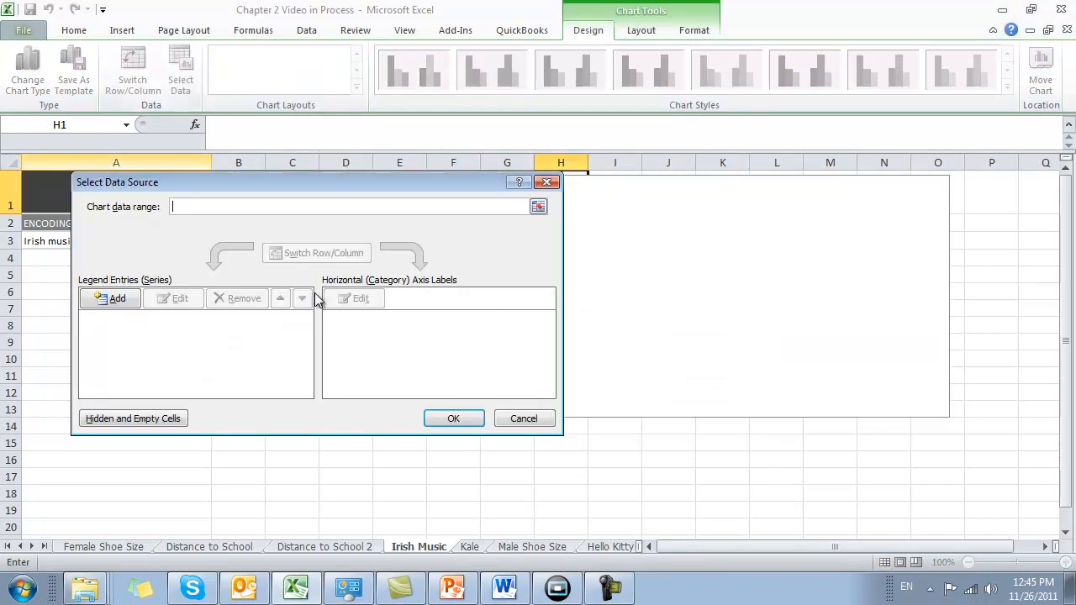
{"action": "left_click", "coordinate": [108, 301]}
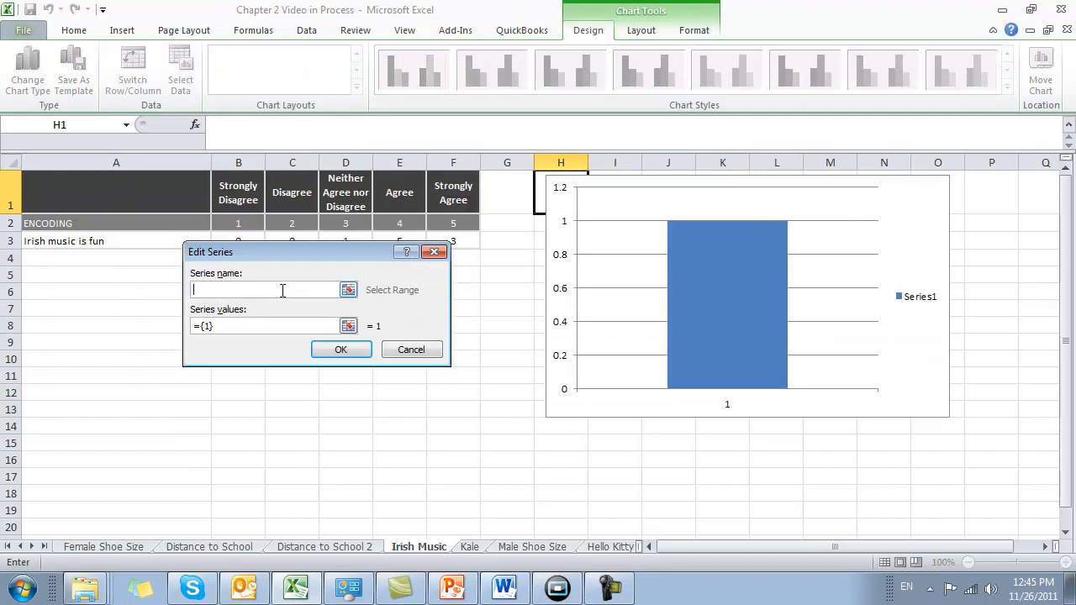
{"action": "left_click", "coordinate": [348, 290]}
{"action": "left_click", "coordinate": [89, 240]}
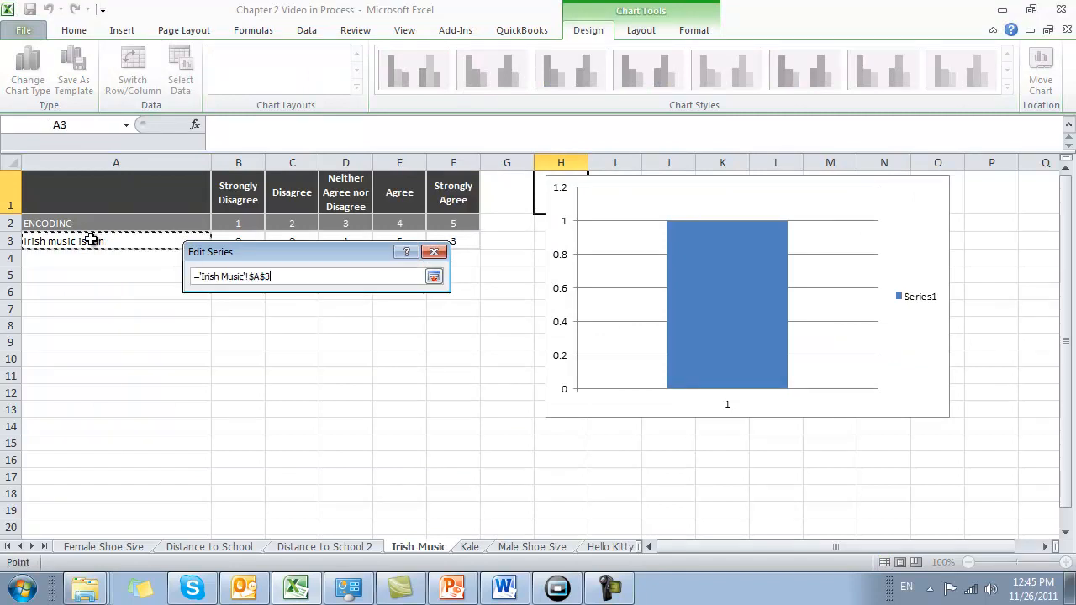
{"action": "left_click", "coordinate": [434, 278]}
{"action": "left_click", "coordinate": [345, 324]}
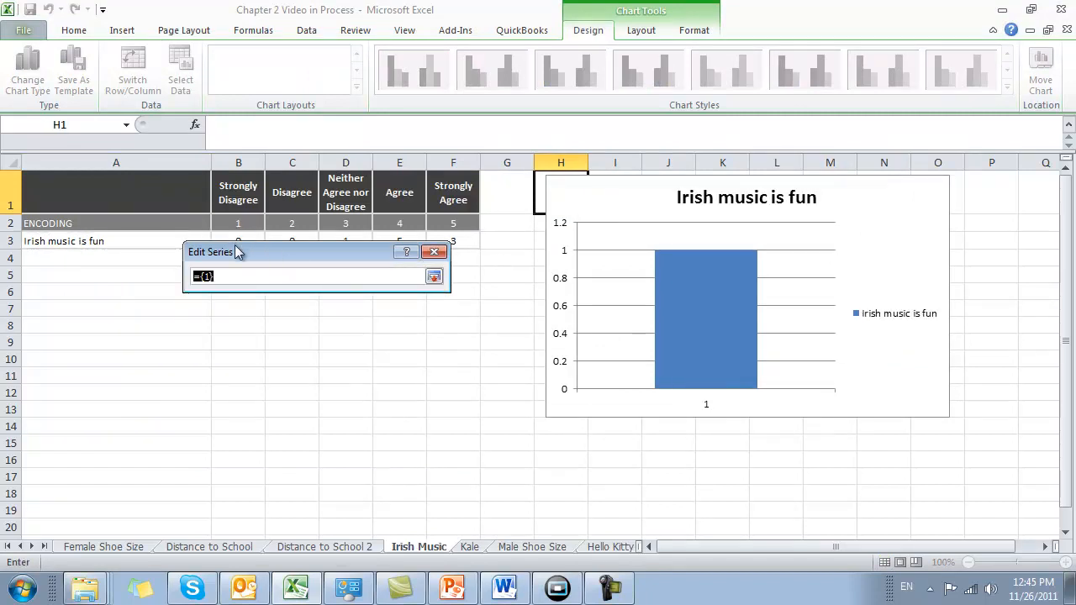
{"action": "left_click_drag", "start_coordinate": [249, 261], "coordinate": [247, 292]}
{"action": "left_click_drag", "start_coordinate": [236, 241], "coordinate": [455, 238]}
{"action": "left_click", "coordinate": [432, 309]}
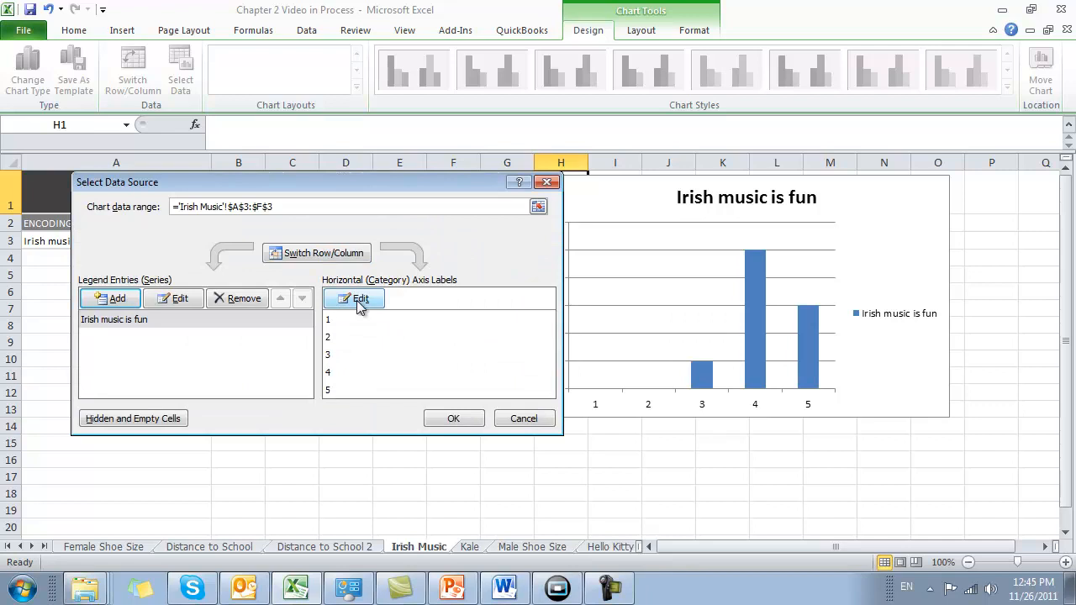
Step: Set the chart's horizontal axis labels to the response headings and encoding numbers in B1:F2
{"action": "left_click", "coordinate": [341, 303]}
{"action": "left_click_drag", "start_coordinate": [232, 188], "coordinate": [454, 223]}
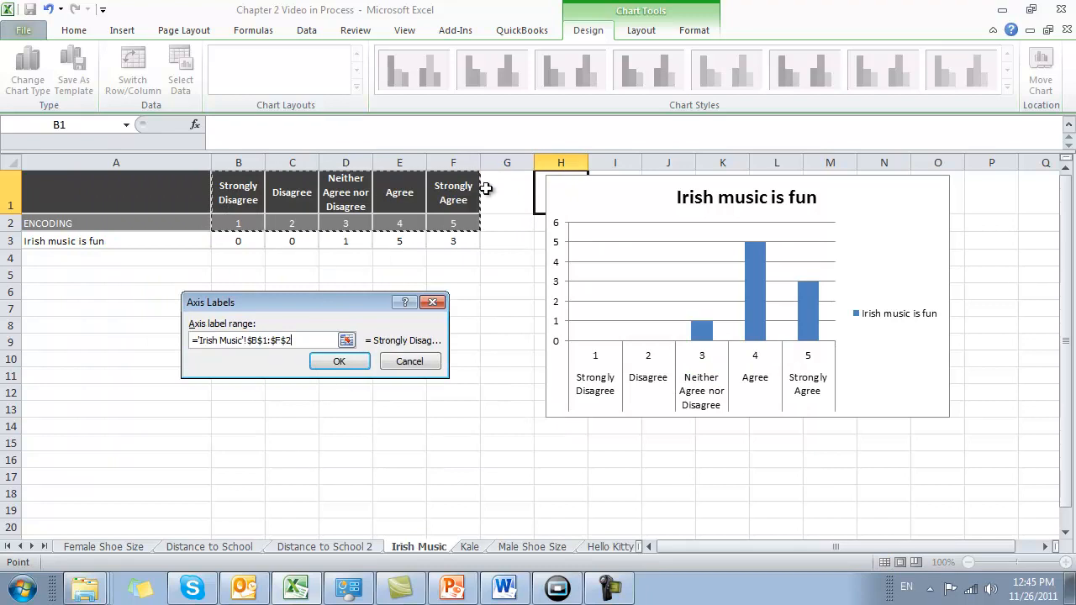
{"action": "left_click", "coordinate": [347, 365]}
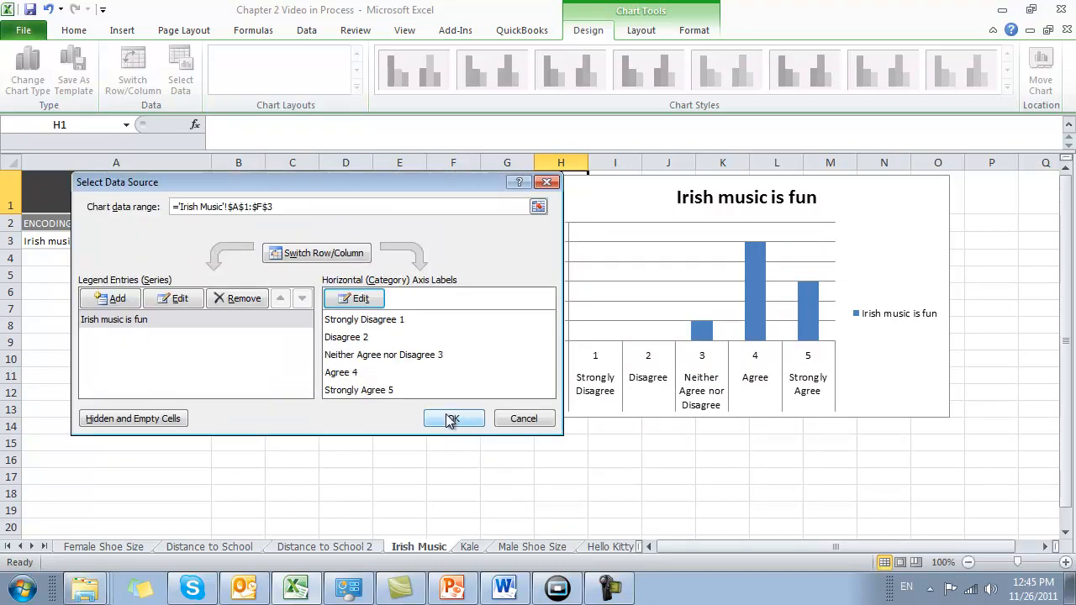
Step: Apply the chart's data source settings and remove its legend
{"action": "left_click", "coordinate": [448, 415]}
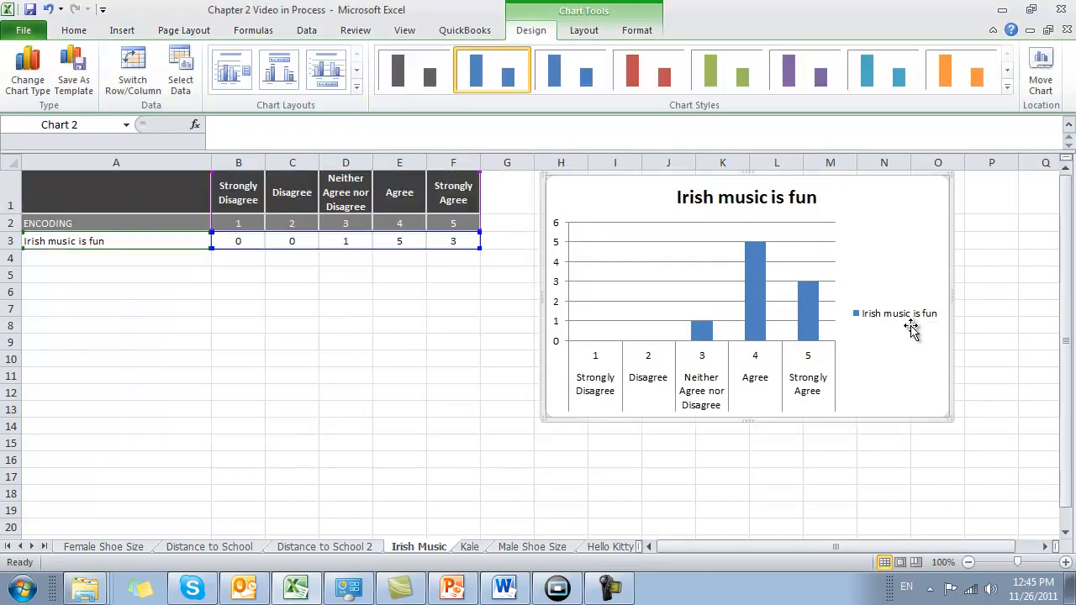
{"action": "left_click", "coordinate": [893, 306]}
{"action": "key", "text": "Delete"}
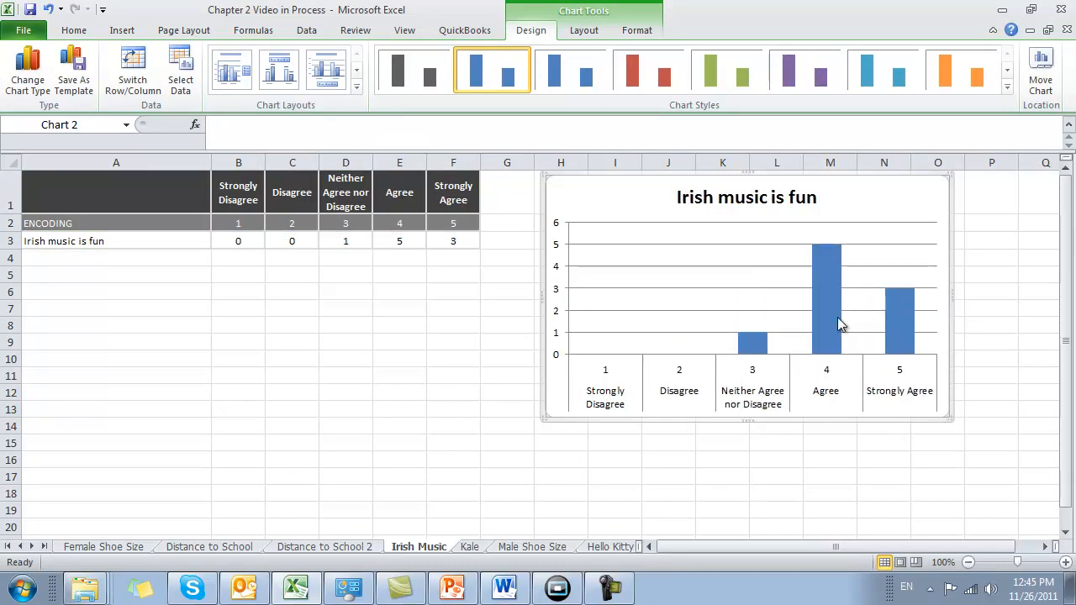
Step: Set the gap width of the chart's columns to No Gap
{"action": "right_click", "coordinate": [829, 320]}
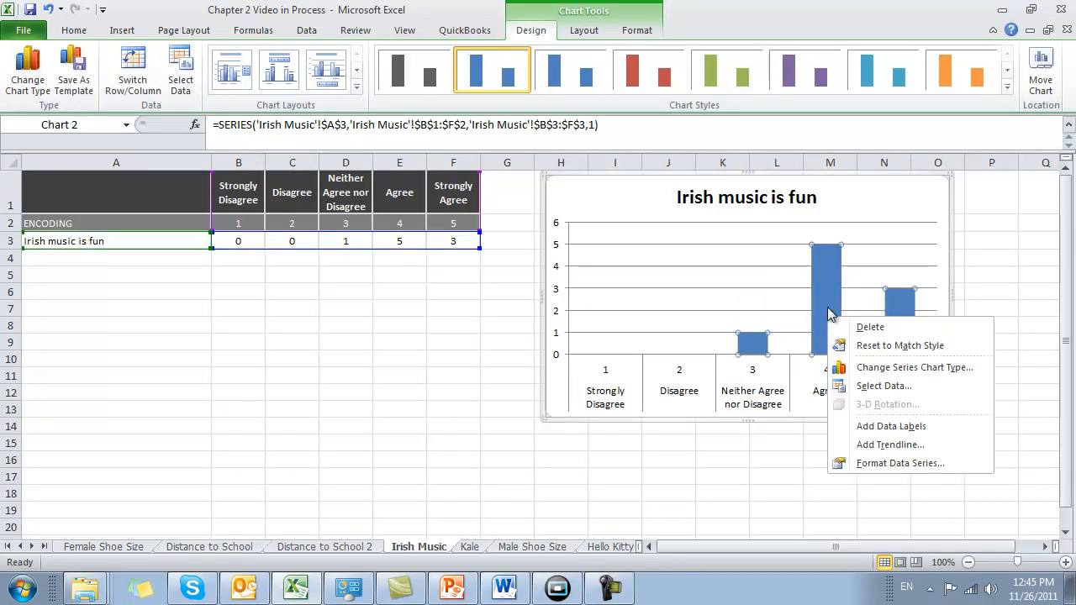
{"action": "left_click", "coordinate": [870, 463]}
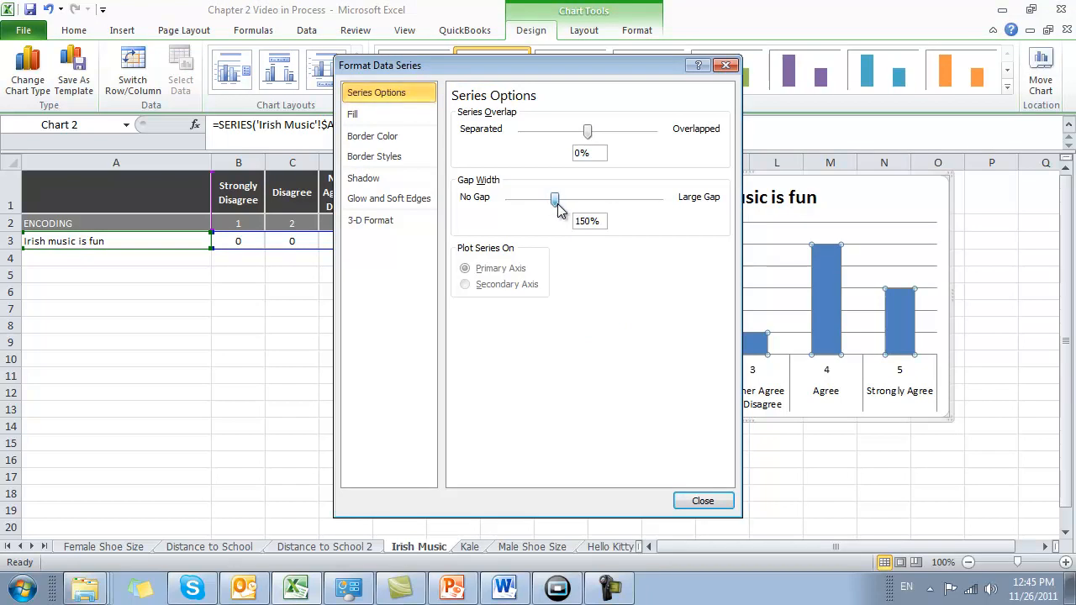
{"action": "left_click_drag", "start_coordinate": [557, 205], "coordinate": [505, 202]}
Step: Give the chart's columns a solid border line in the lightest blue theme colour
{"action": "left_click", "coordinate": [372, 136]}
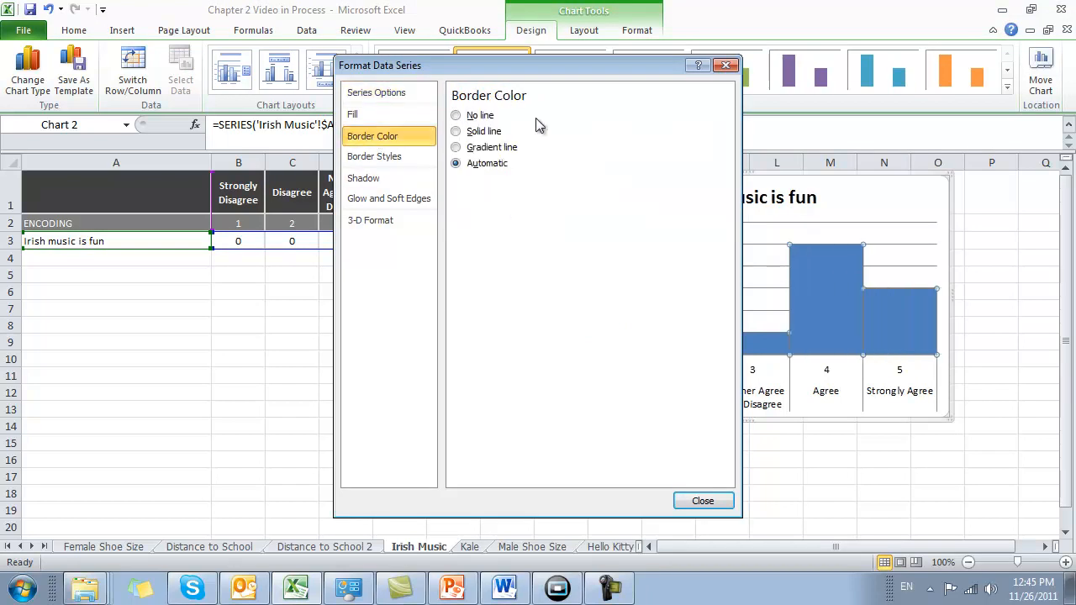
{"action": "left_click", "coordinate": [479, 131]}
{"action": "left_click", "coordinate": [516, 184]}
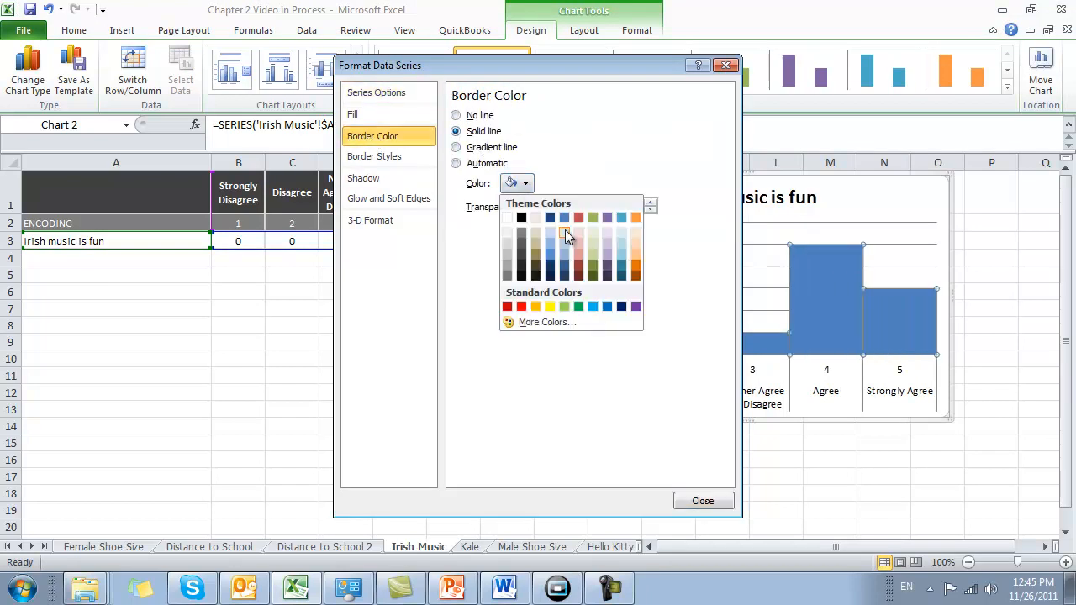
{"action": "left_click", "coordinate": [565, 230]}
{"action": "left_click", "coordinate": [703, 501]}
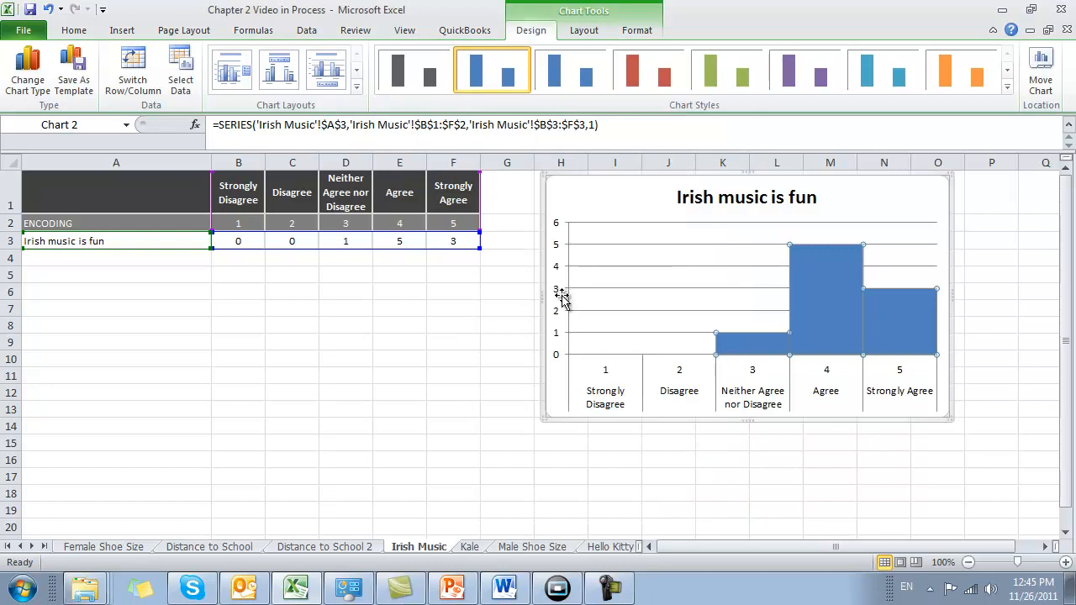
{"action": "left_click", "coordinate": [558, 384]}
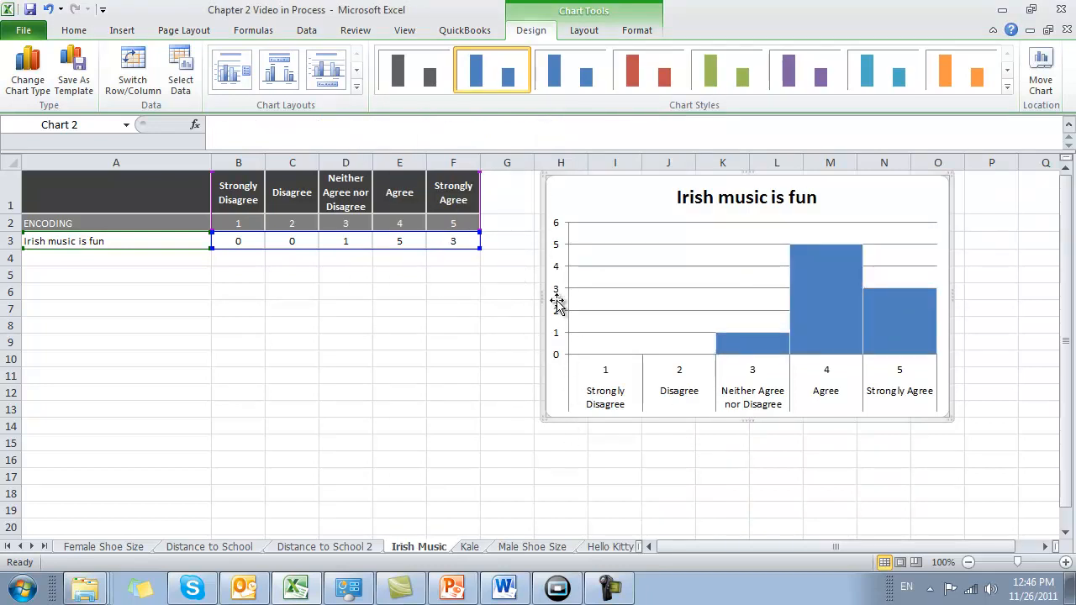
{"action": "left_click_drag", "start_coordinate": [67, 250], "coordinate": [68, 269]}
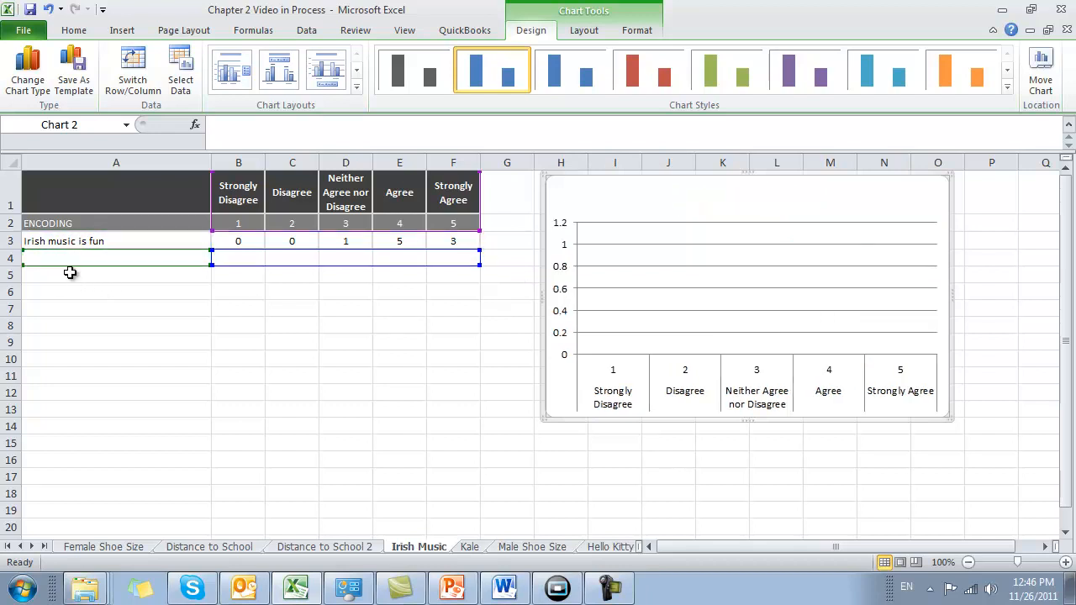
{"action": "left_click", "coordinate": [283, 377]}
{"action": "key", "text": "ctrl+z"}
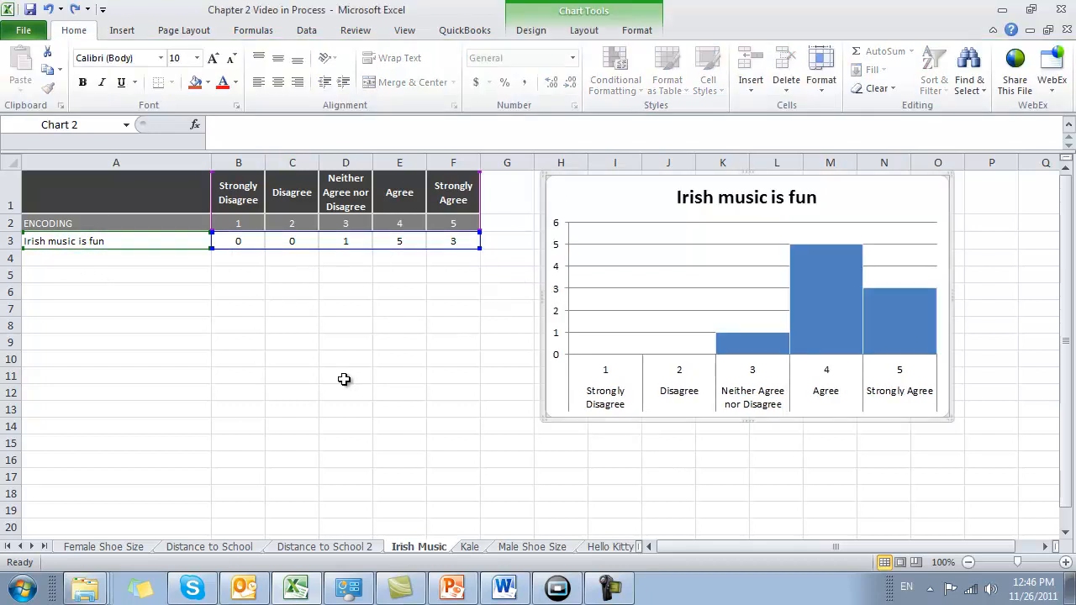
Step: Add a rotated vertical axis title reading "Response Frequency" to the chart
{"action": "left_click", "coordinate": [556, 358]}
{"action": "left_click", "coordinate": [560, 375]}
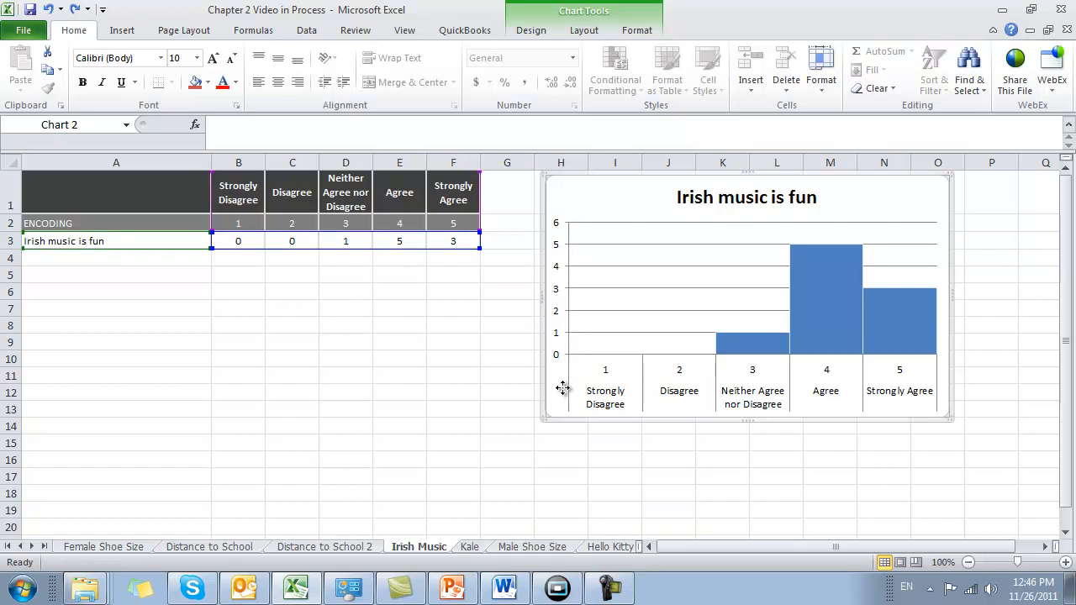
{"action": "left_click", "coordinate": [584, 31]}
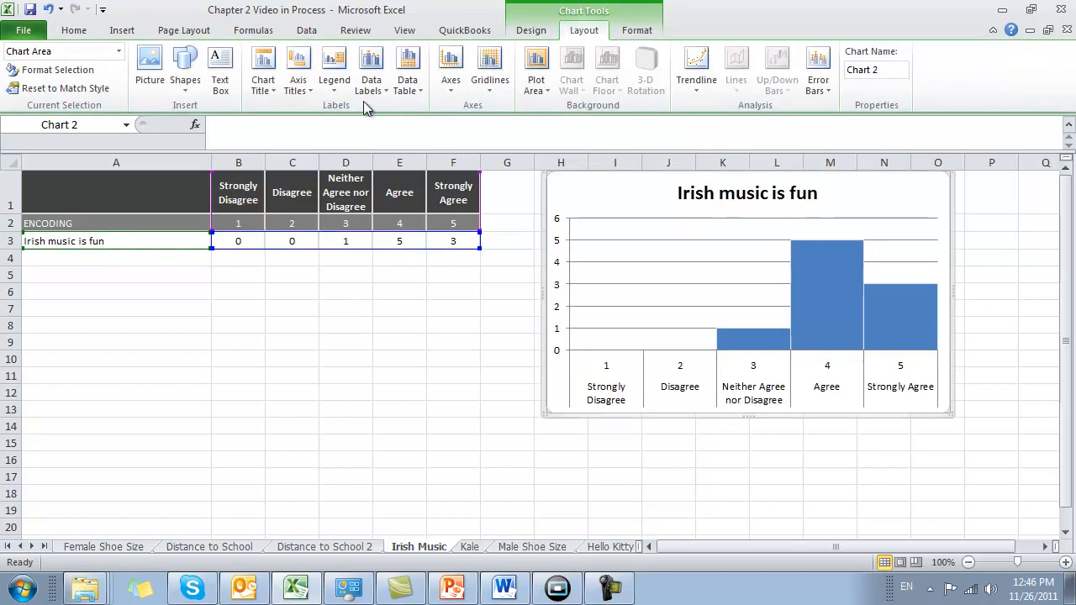
{"action": "left_click", "coordinate": [300, 89]}
{"action": "mouse_move", "coordinate": [347, 128]}
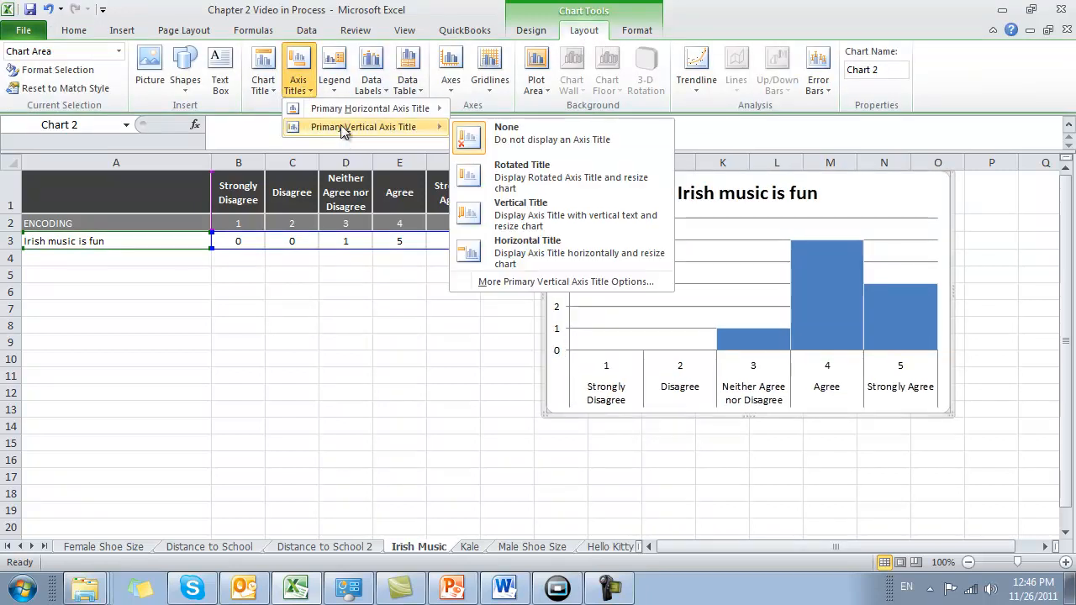
{"action": "left_click", "coordinate": [533, 179]}
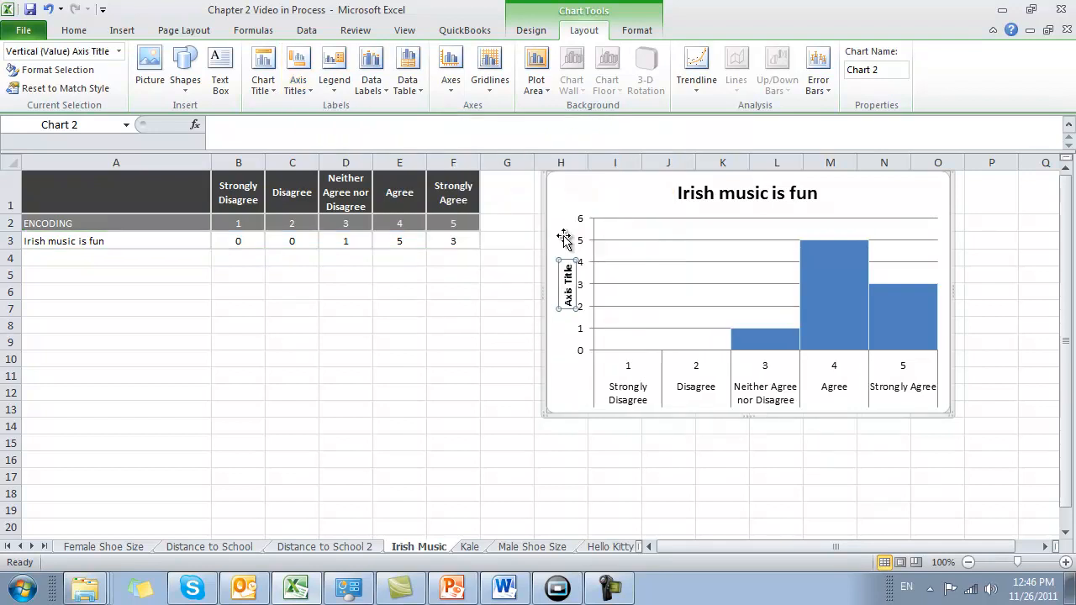
{"action": "type", "text": "Response Frequency"}
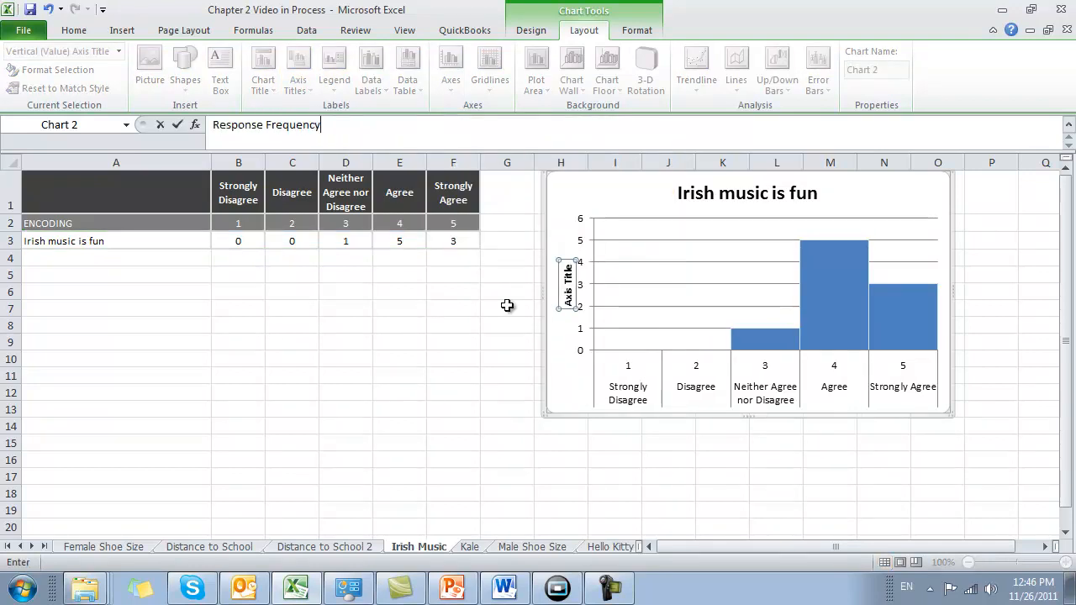
{"action": "left_click", "coordinate": [422, 320]}
Step: Examine the response frequencies in row 3 and the encoding numbers in row 2
{"action": "key", "text": "Up"}
{"action": "key", "text": "Up"}
{"action": "key", "text": "Up"}
{"action": "key", "text": "Up"}
{"action": "key", "text": "Up"}
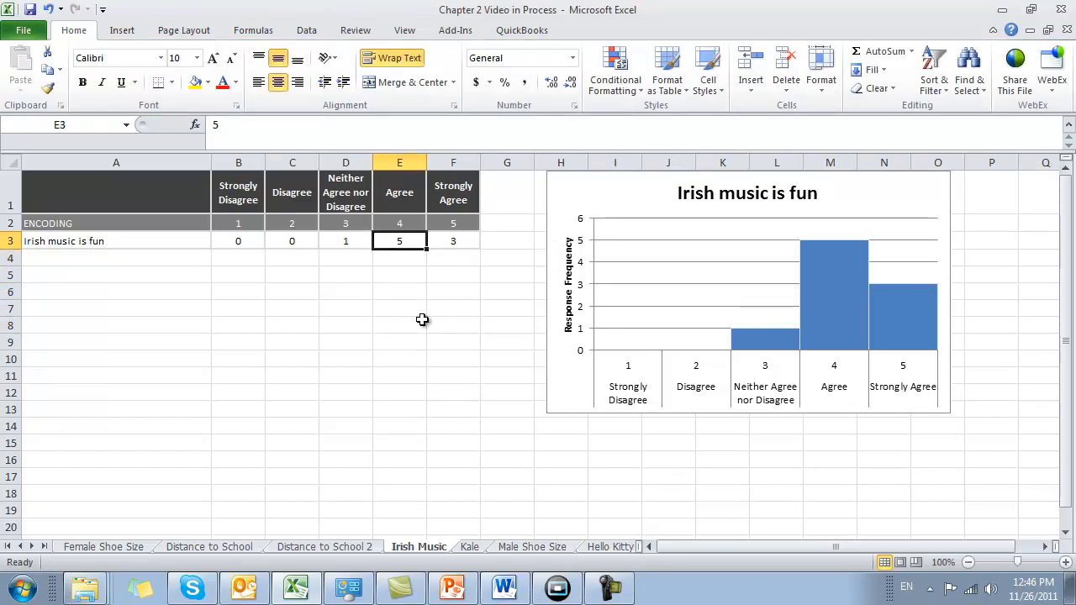
{"action": "key", "text": "Up"}
{"action": "key", "text": "Down"}
{"action": "key", "text": "Home"}
{"action": "key", "text": "Right"}
{"action": "key", "text": "Up"}
{"action": "key", "text": "ctrl+Right"}
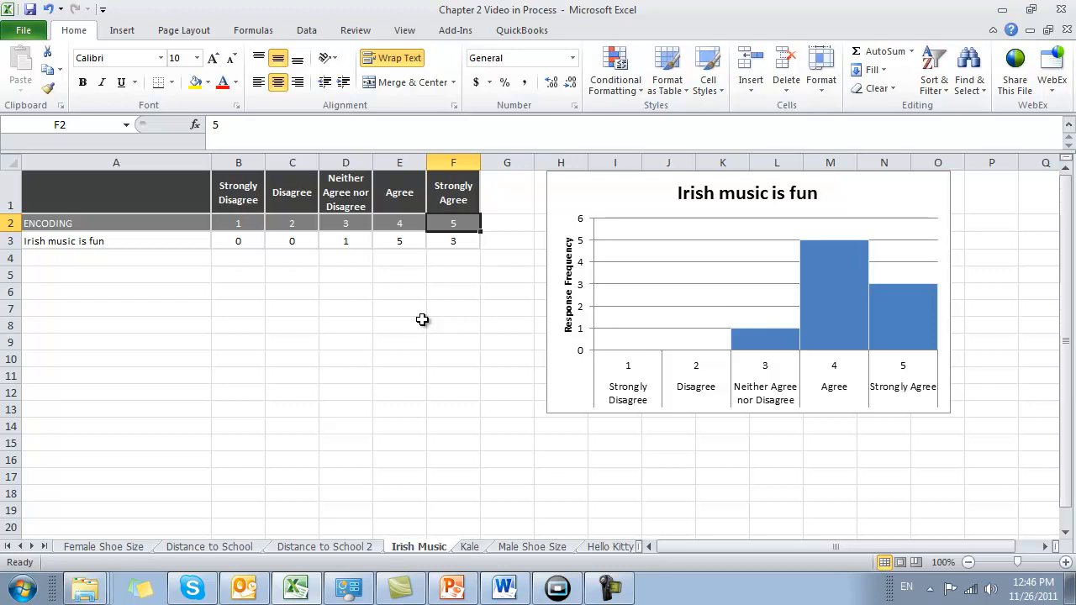
Step: Enter the formula =average(B2:F2) in B5 to average the encoding numbers
{"action": "key", "text": "Down"}
{"action": "key", "text": "Down"}
{"action": "key", "text": "Down"}
{"action": "key", "text": "Home"}
{"action": "key", "text": "Right"}
{"action": "type", "text": "=average("}
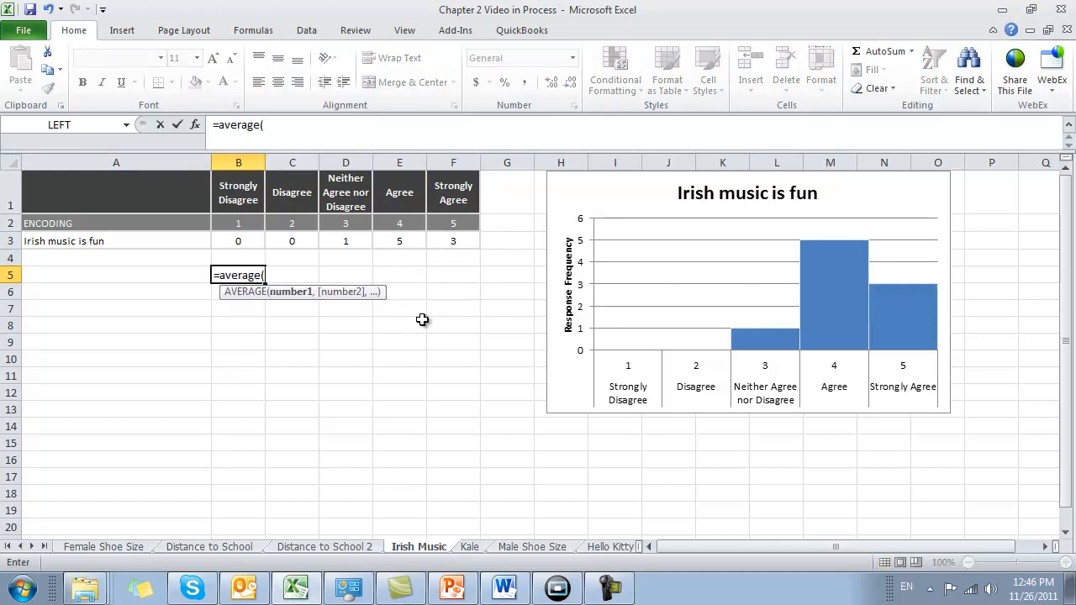
{"action": "key", "text": "Up"}
{"action": "key", "text": "Up"}
{"action": "key", "text": "Up"}
{"action": "key", "text": "shift+Right"}
{"action": "key", "text": "shift+Right"}
{"action": "key", "text": "shift+Right"}
{"action": "key", "text": "shift+Right"}
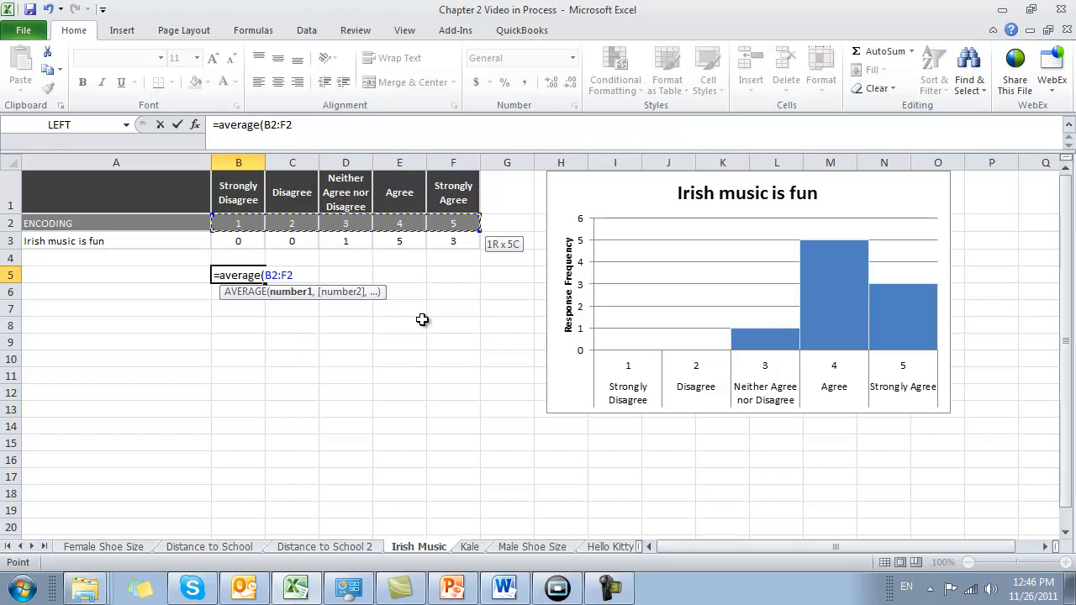
{"action": "type", "text": ")"}
{"action": "key", "text": "Return"}
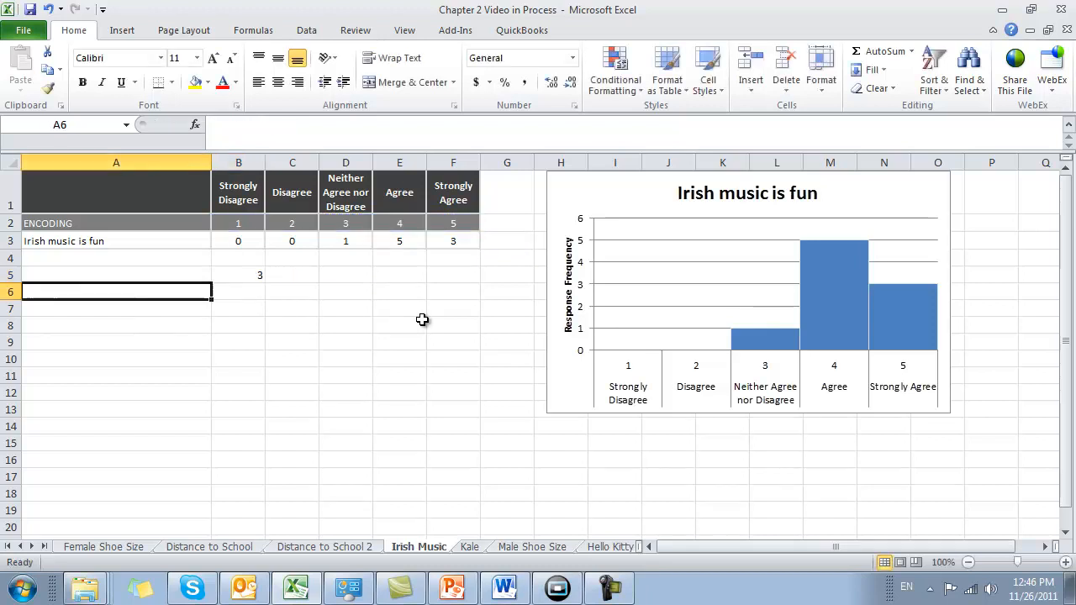
Step: Enter the formula =average(B3:F3) in B6 to average the response frequencies
{"action": "type", "text": "="}
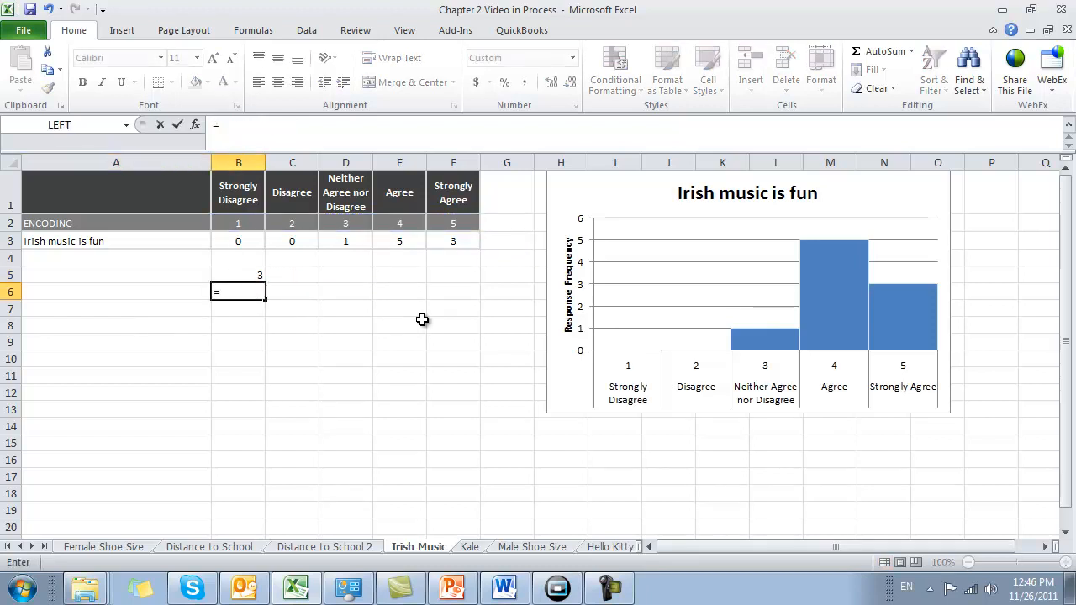
{"action": "type", "text": "average("}
{"action": "key", "text": "Up"}
{"action": "key", "text": "Up"}
{"action": "key", "text": "Up"}
{"action": "key", "text": "shift+Right"}
{"action": "key", "text": "shift+Right"}
{"action": "key", "text": "shift+Right"}
{"action": "key", "text": "shift+Right"}
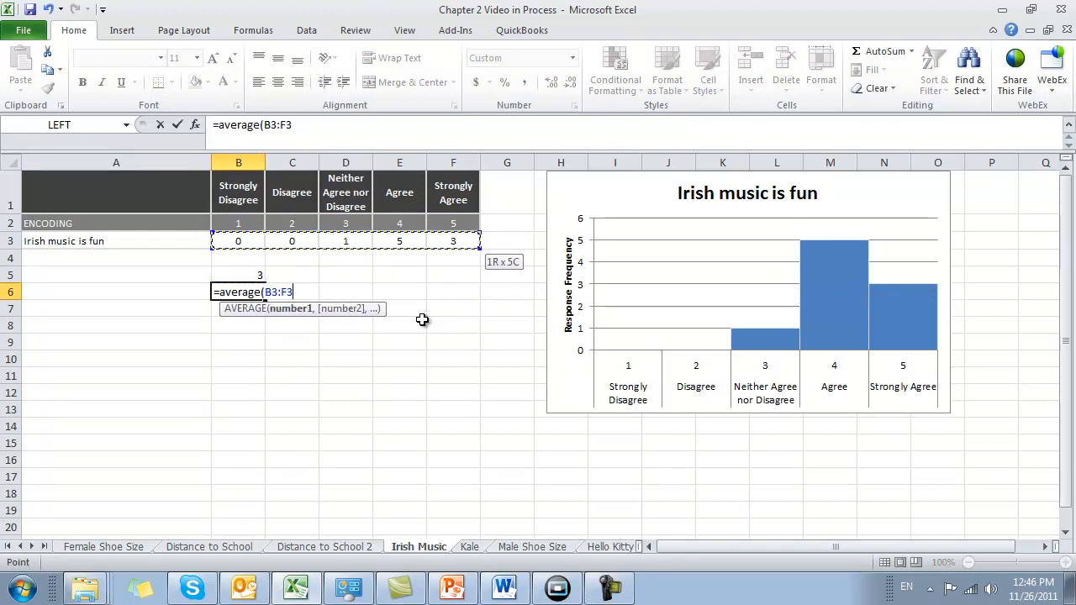
{"action": "type", "text": ")"}
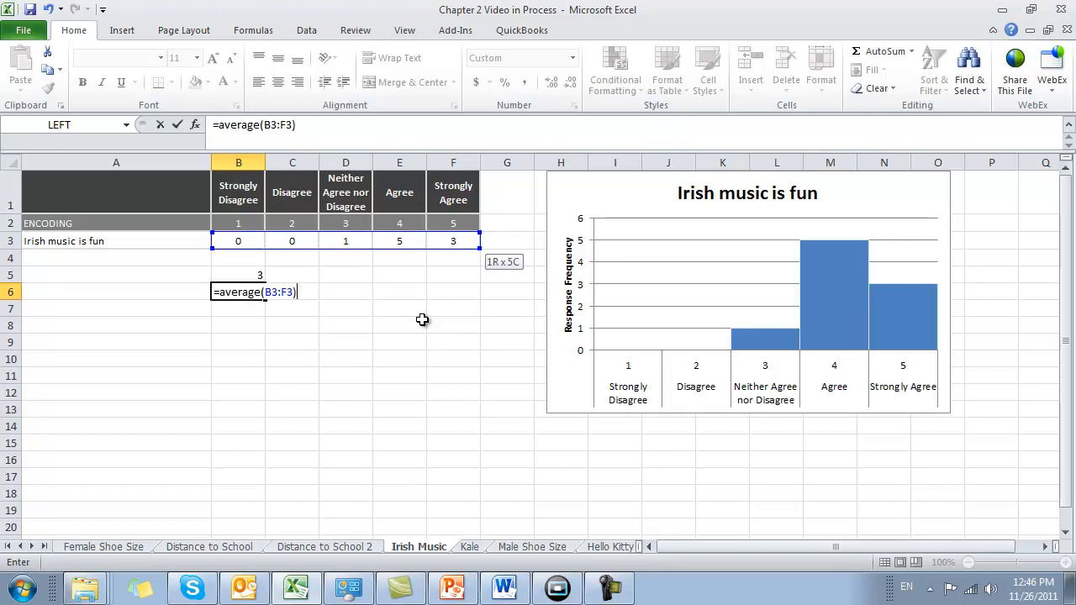
{"action": "key", "text": "Return"}
{"action": "key", "text": "Up"}
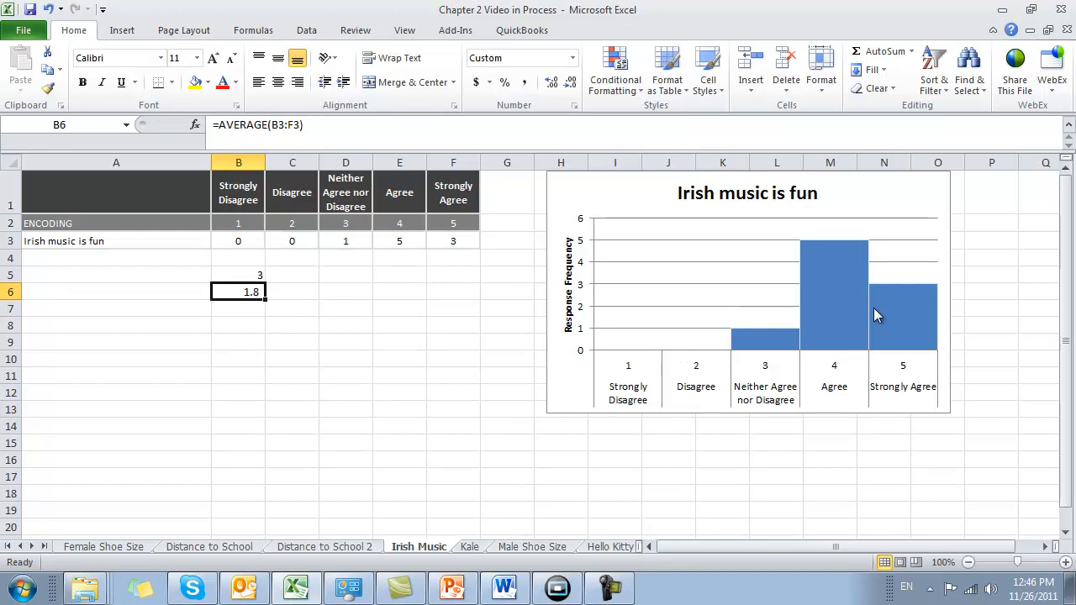
Step: Clear the two trial average formulas from B6 and B5
{"action": "key", "text": "Delete"}
{"action": "key", "text": "Up"}
{"action": "key", "text": "Delete"}
Step: Label A5 "Frequency Weighting" and enter the formula =B3*B2 in B5
{"action": "key", "text": "Left"}
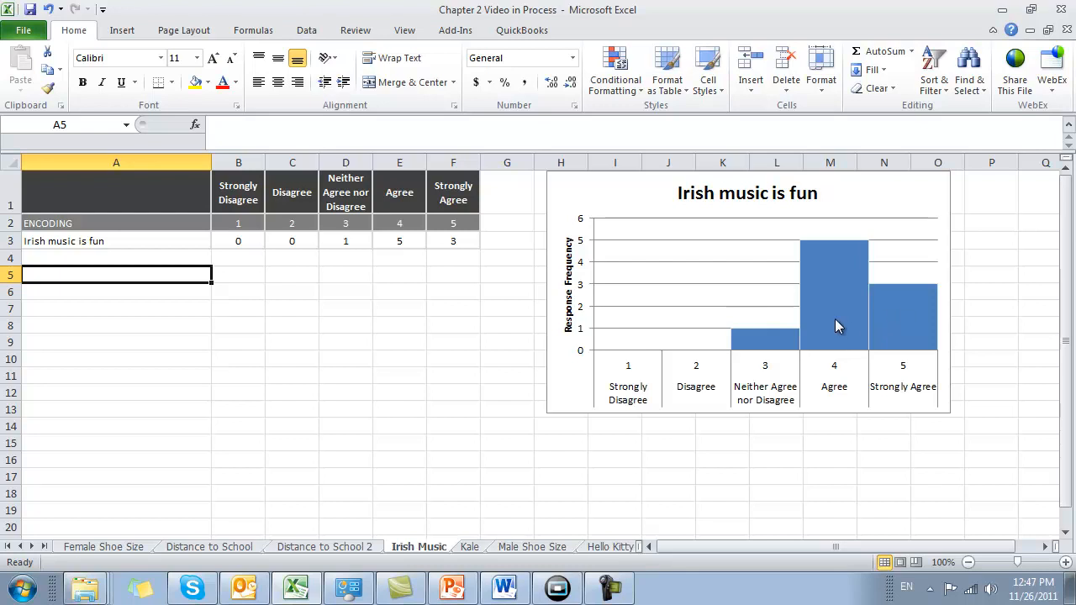
{"action": "type", "text": "F"}
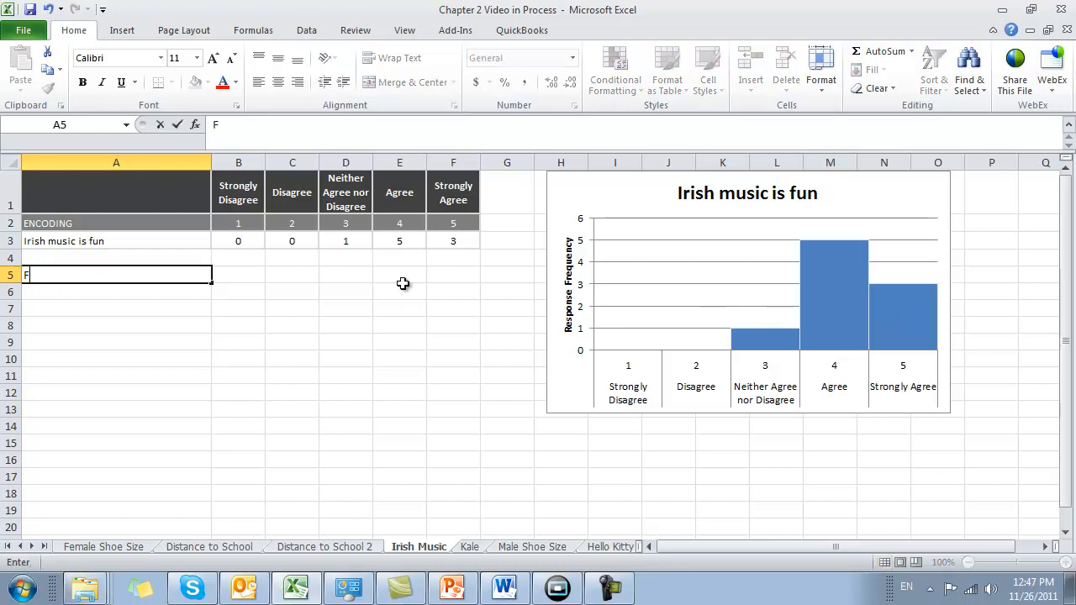
{"action": "type", "text": "requency Weighting"}
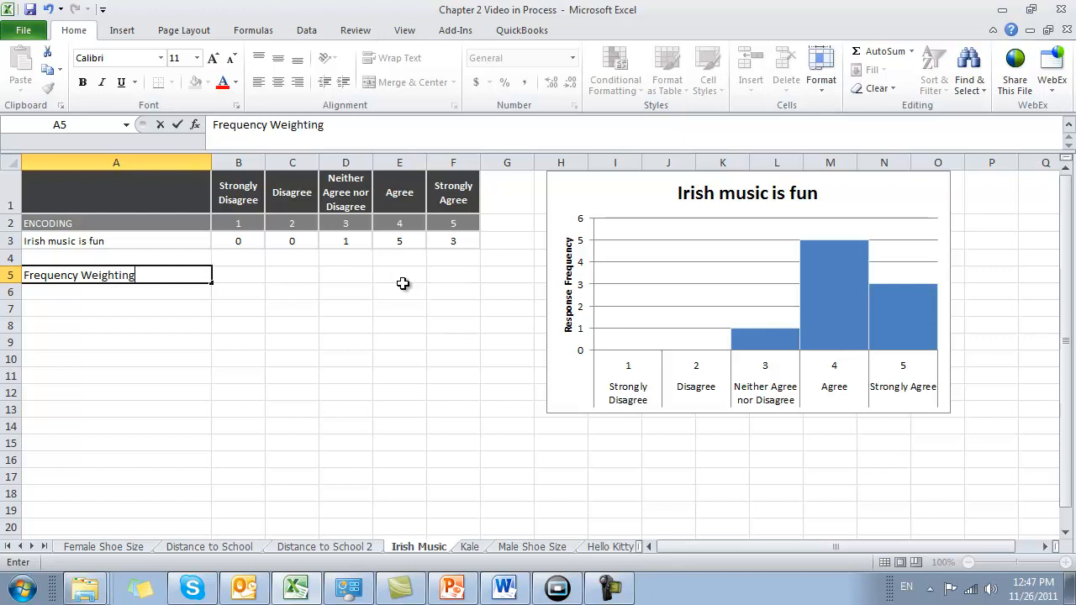
{"action": "key", "text": "Tab"}
{"action": "type", "text": "="}
{"action": "key", "text": "Up"}
{"action": "key", "text": "Up"}
{"action": "type", "text": "*"}
{"action": "key", "text": "Up"}
{"action": "key", "text": "Up"}
{"action": "key", "text": "Up"}
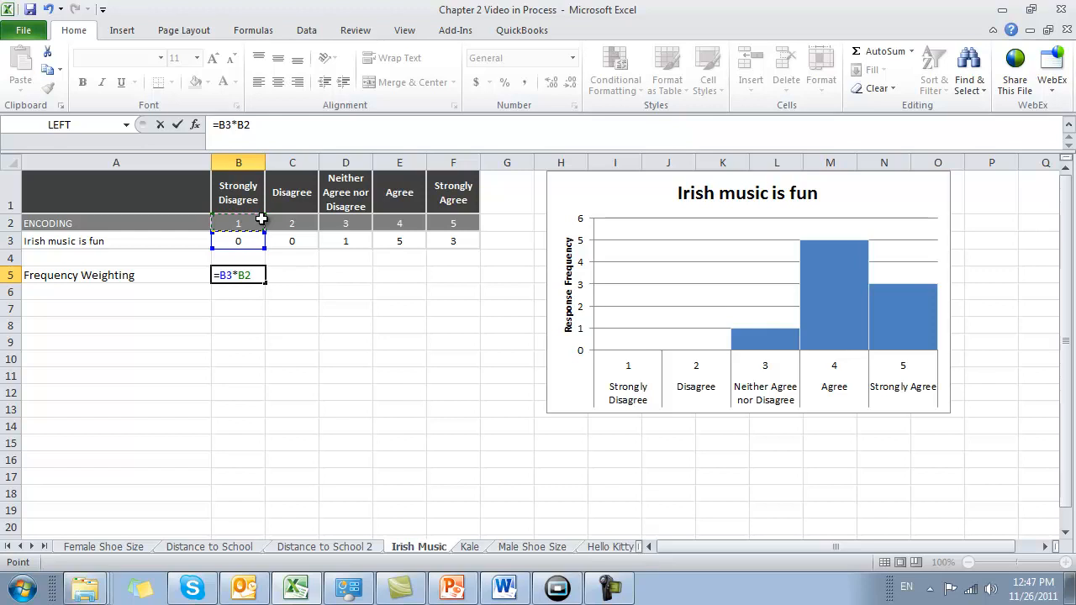
{"action": "key", "text": "shift+Tab"}
Step: Copy the weighting formula from B5 across to F5 and check the cell references in E5
{"action": "key", "text": "Right"}
{"action": "key", "text": "ctrl+c"}
{"action": "key", "text": "shift+Right"}
{"action": "key", "text": "shift+Right"}
{"action": "key", "text": "shift+Right"}
{"action": "key", "text": "shift+Right"}
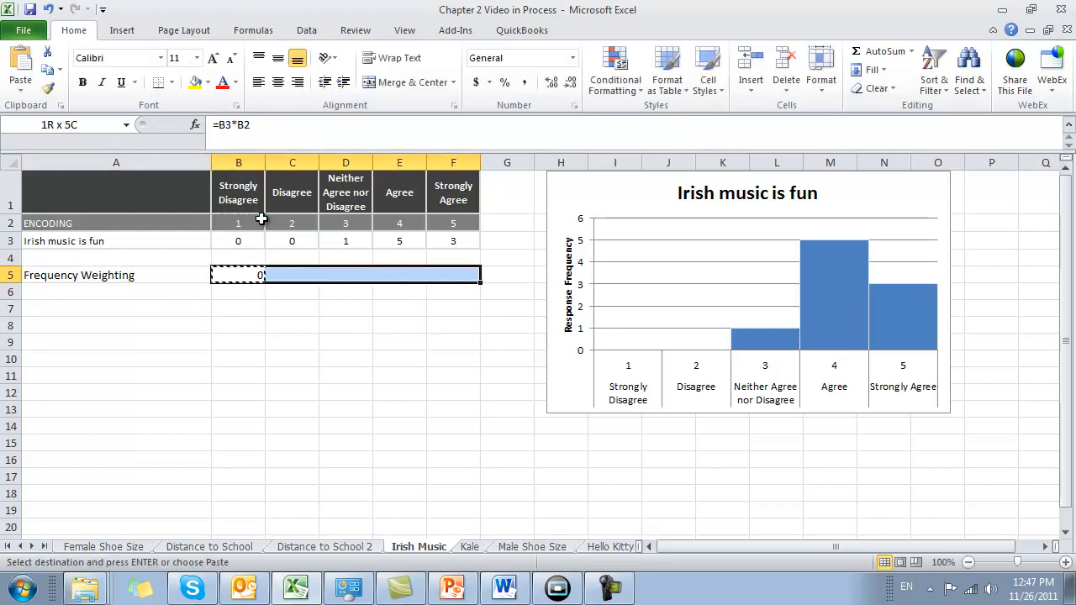
{"action": "key", "text": "Return"}
{"action": "key", "text": "Right"}
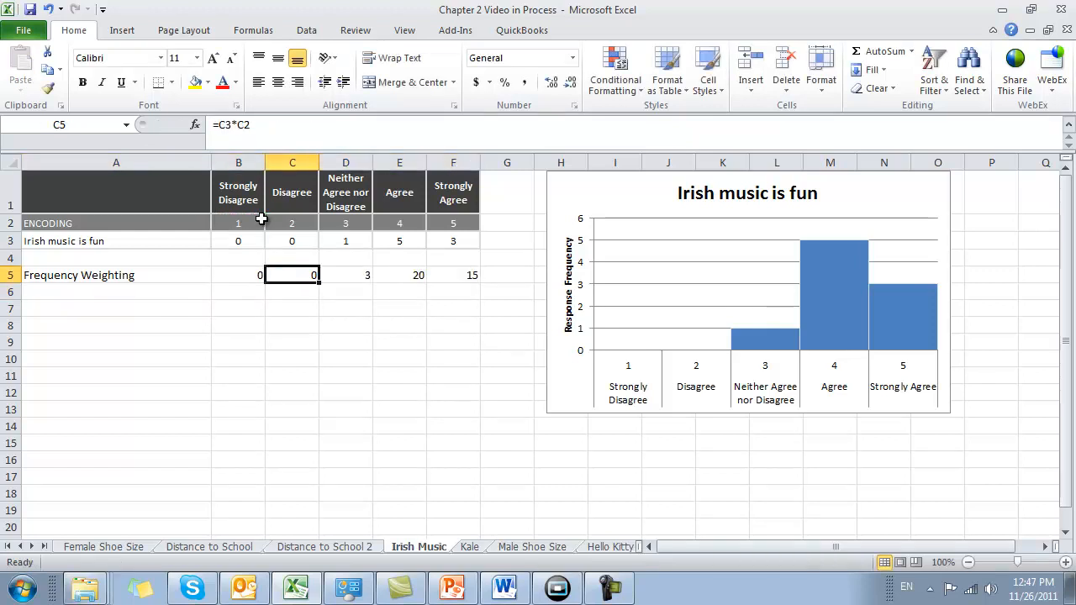
{"action": "left_click", "coordinate": [401, 274]}
{"action": "double_click", "coordinate": [402, 273]}
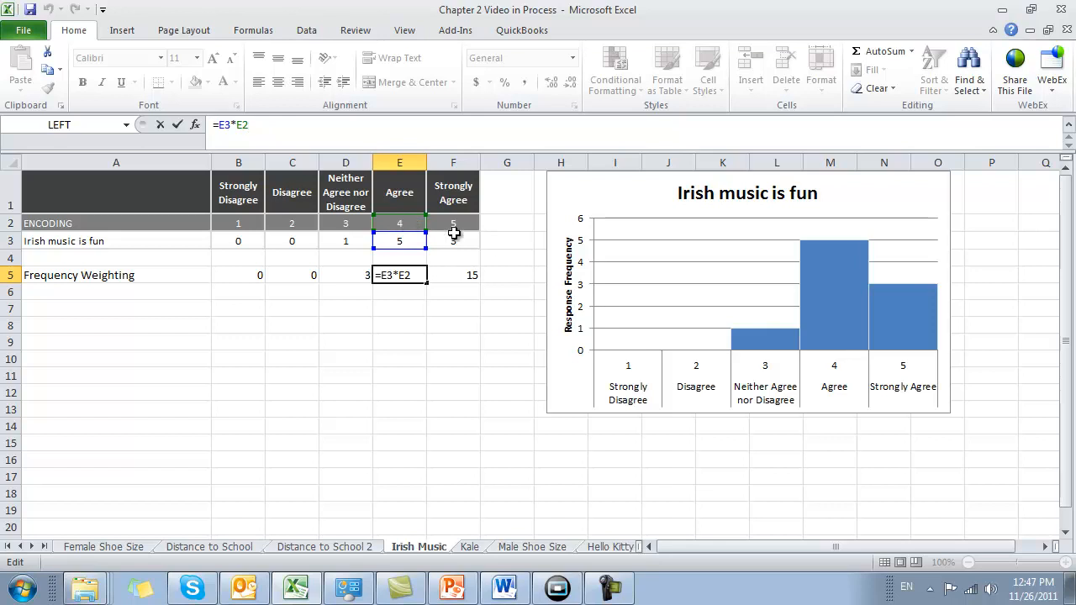
{"action": "key", "text": "Return"}
Step: Label cell A6 "Number of Resonses"
{"action": "key", "text": "Left"}
{"action": "key", "text": "Left"}
{"action": "key", "text": "Left"}
{"action": "key", "text": "Left"}
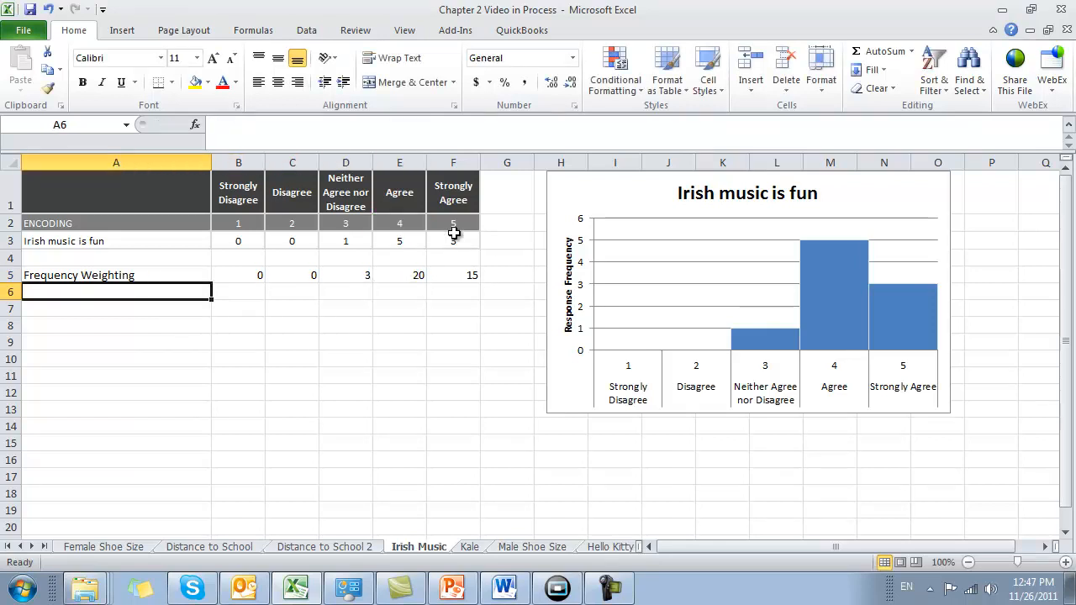
{"action": "type", "text": "Numb"}
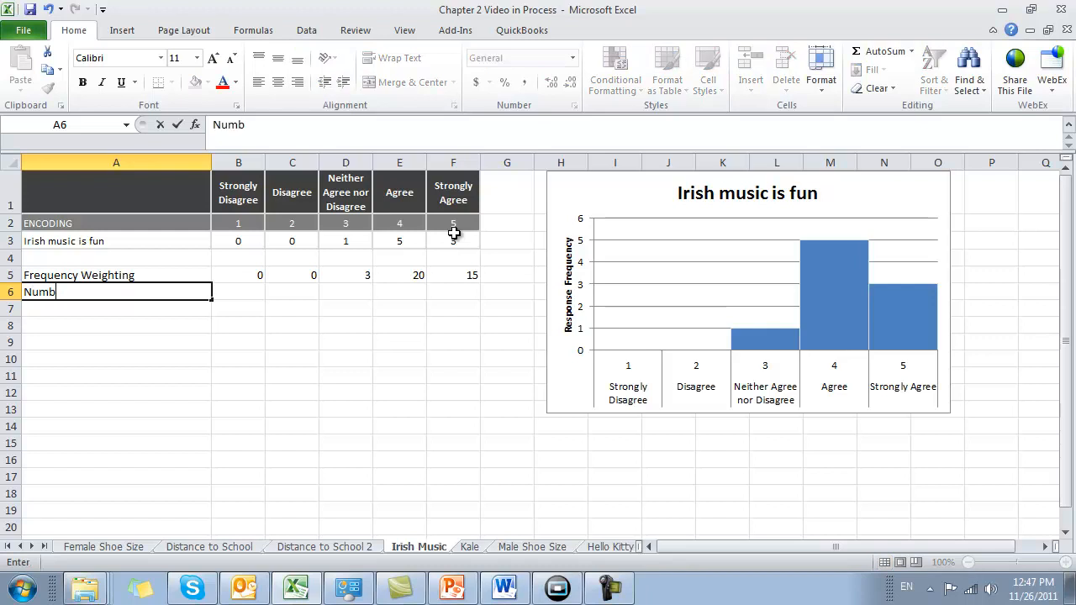
{"action": "type", "text": "er of Reapons"}
{"action": "key", "text": "BackSpace"}
{"action": "key", "text": "BackSpace"}
{"action": "key", "text": "BackSpace"}
{"action": "type", "text": "sopino"}
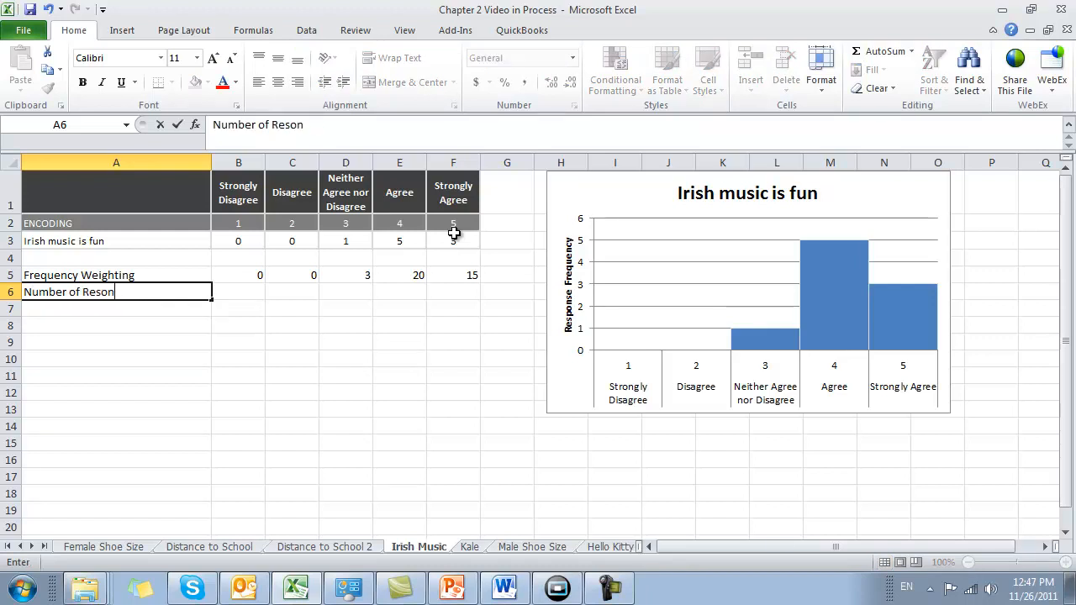
{"action": "key", "text": "Tab"}
Step: Enter the formula =sum(B3:F3) in B6 to total the response frequencies
{"action": "type", "text": "=sum"}
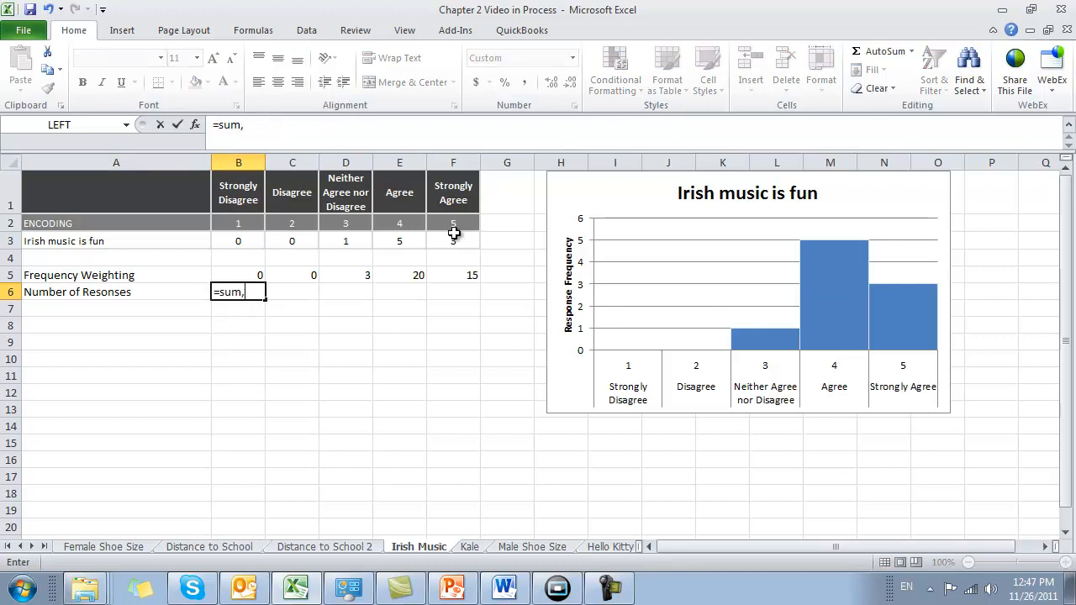
{"action": "type", "text": "("}
{"action": "key", "text": "Up"}
{"action": "key", "text": "Up"}
{"action": "key", "text": "Up"}
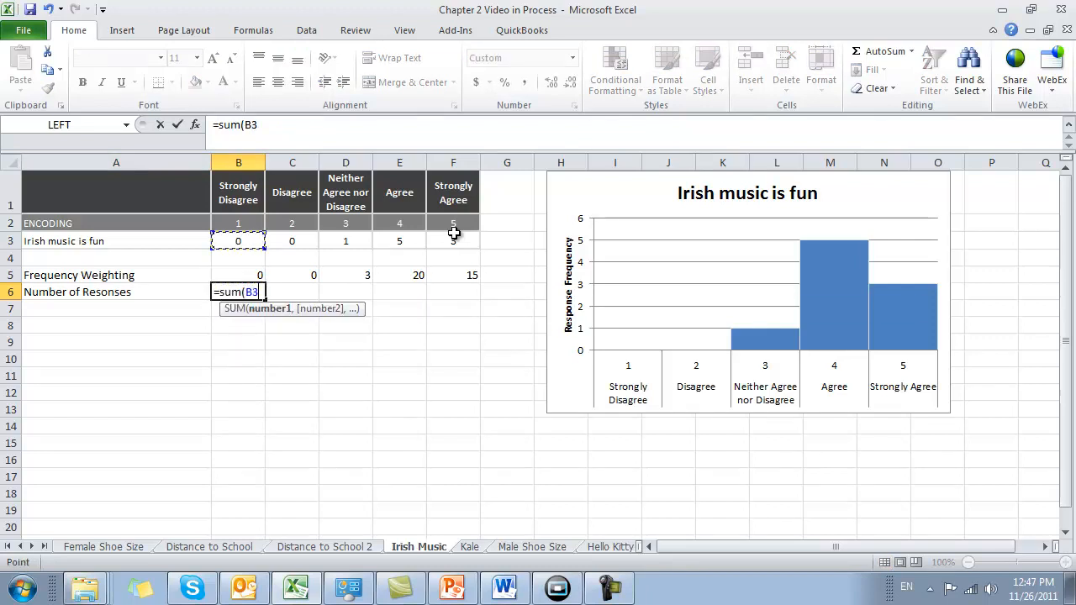
{"action": "key", "text": "shift+Right"}
{"action": "key", "text": "shift+Right"}
{"action": "key", "text": "shift+Right"}
{"action": "key", "text": "shift+Right"}
{"action": "type", "text": ")"}
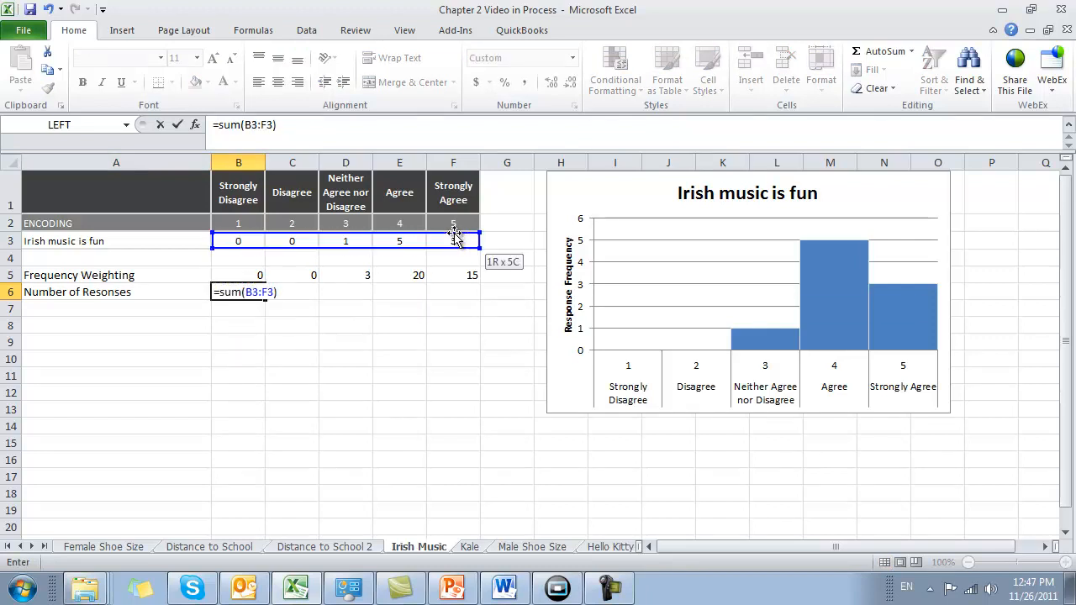
{"action": "key", "text": "Return"}
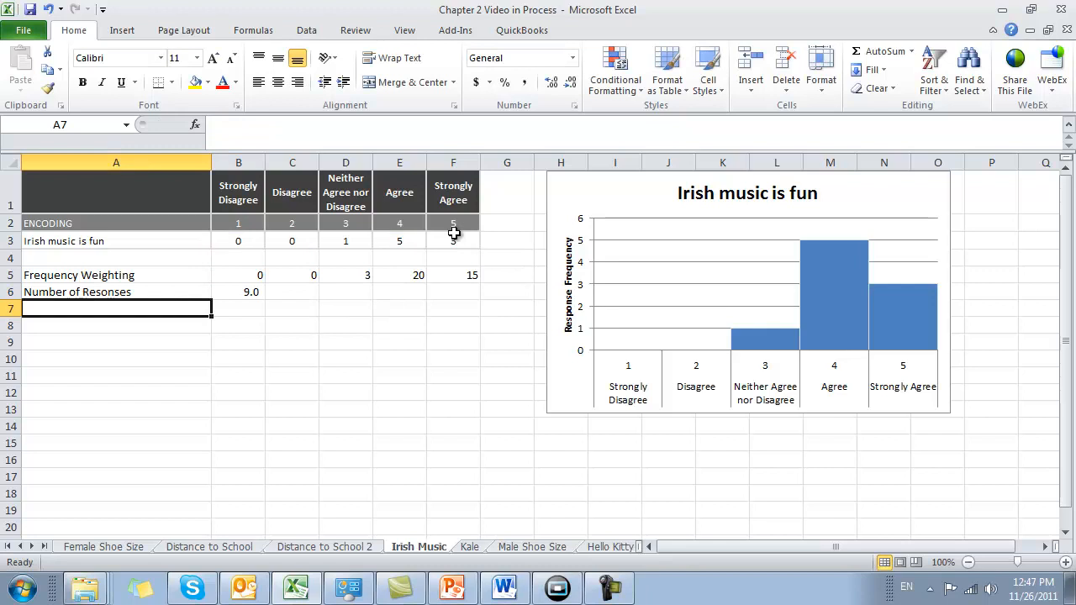
Step: Label A7 "Weighted Average Response" and calculate it in B7 with =sum(B5:F5)/B6, shown to one decimal place
{"action": "type", "text": "Weighted Average Response"}
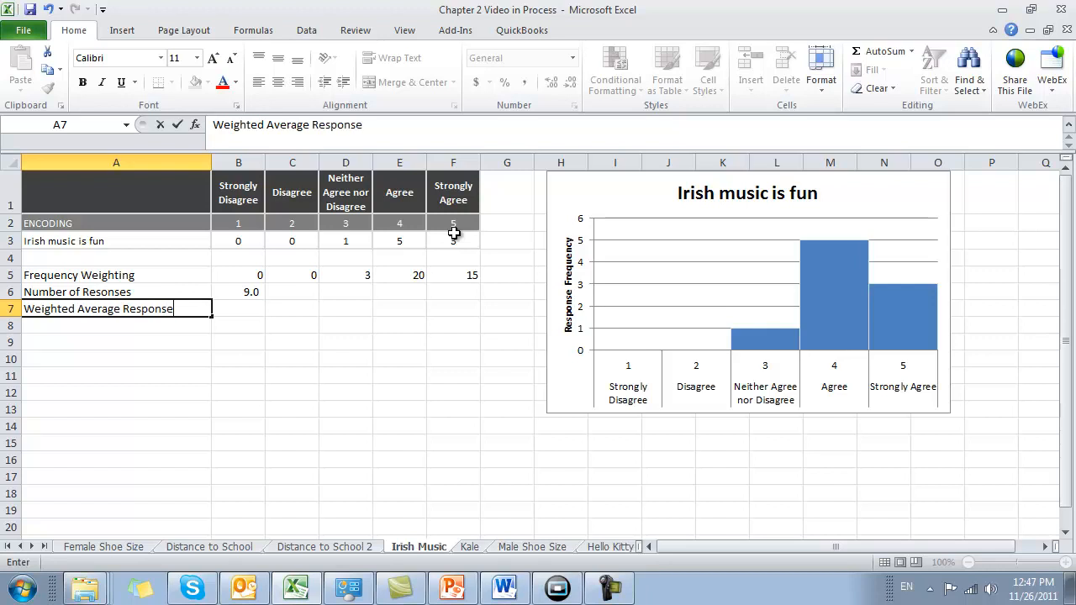
{"action": "key", "text": "Tab"}
{"action": "type", "text": "="}
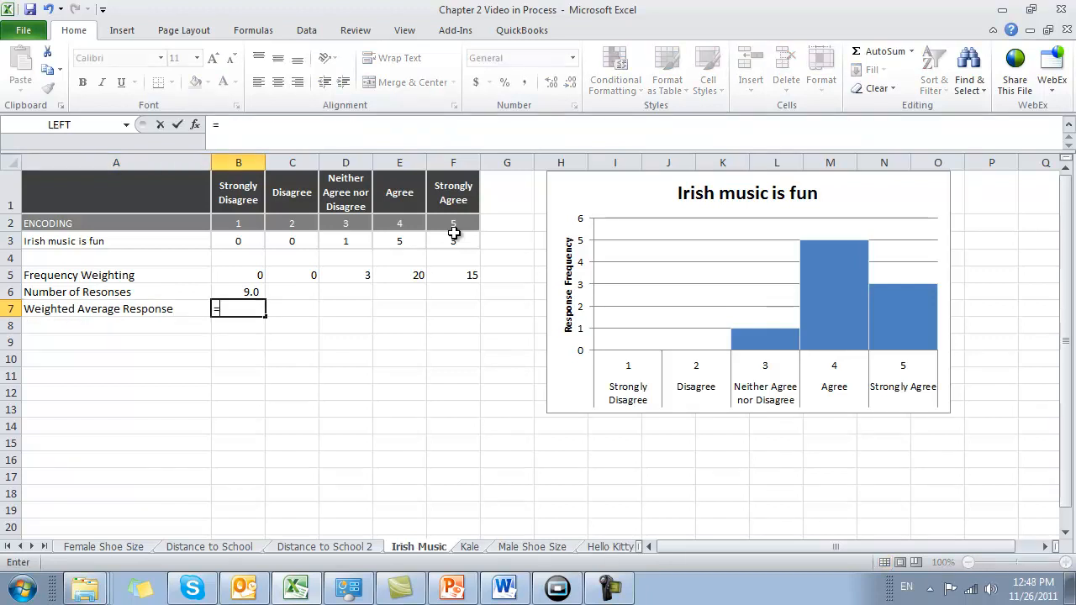
{"action": "type", "text": "sum("}
{"action": "key", "text": "Up"}
{"action": "key", "text": "Up"}
{"action": "key", "text": "shift+Right"}
{"action": "key", "text": "shift+Right"}
{"action": "key", "text": "shift+Right"}
{"action": "key", "text": "shift+Right"}
{"action": "key", "text": "shift+Right"}
{"action": "key", "text": "shift+Left"}
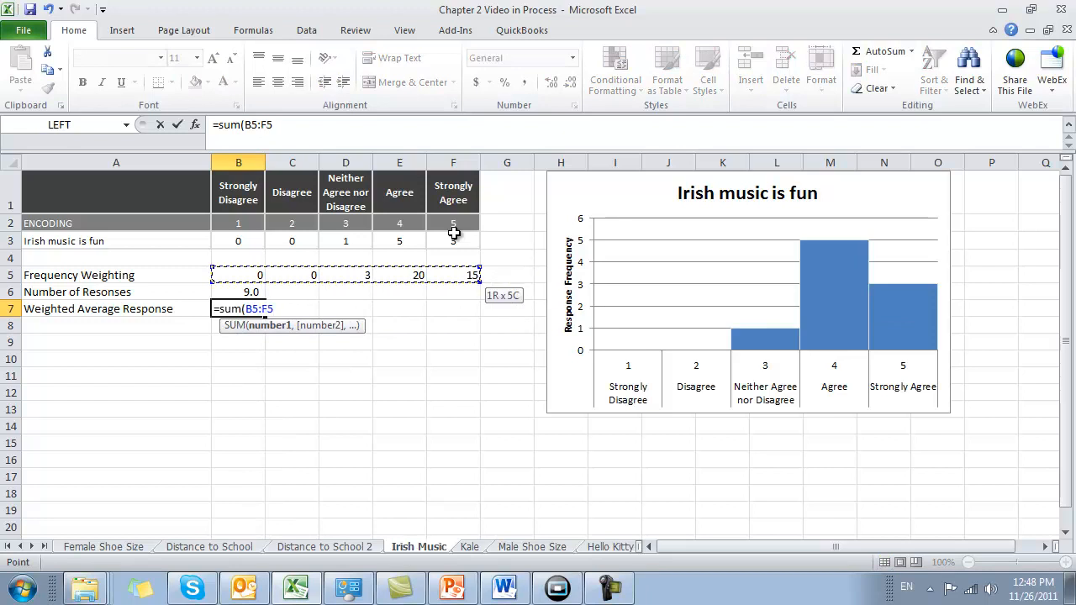
{"action": "type", "text": ")"}
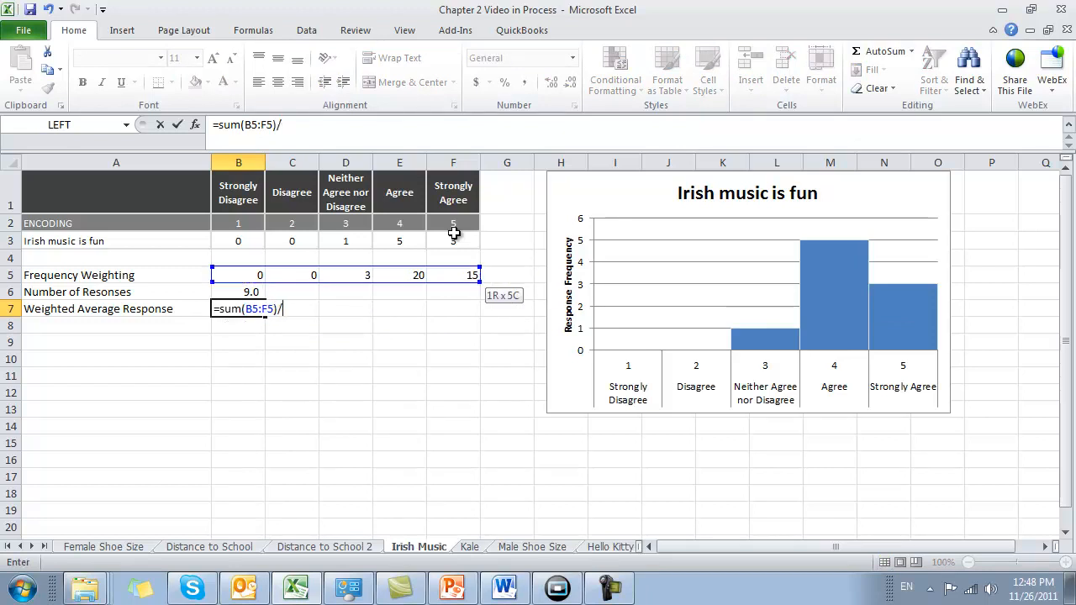
{"action": "type", "text": "/"}
{"action": "key", "text": "Up"}
{"action": "key", "text": "shift+Tab"}
{"action": "key", "text": "Tab"}
{"action": "left_click", "coordinate": [570, 82]}
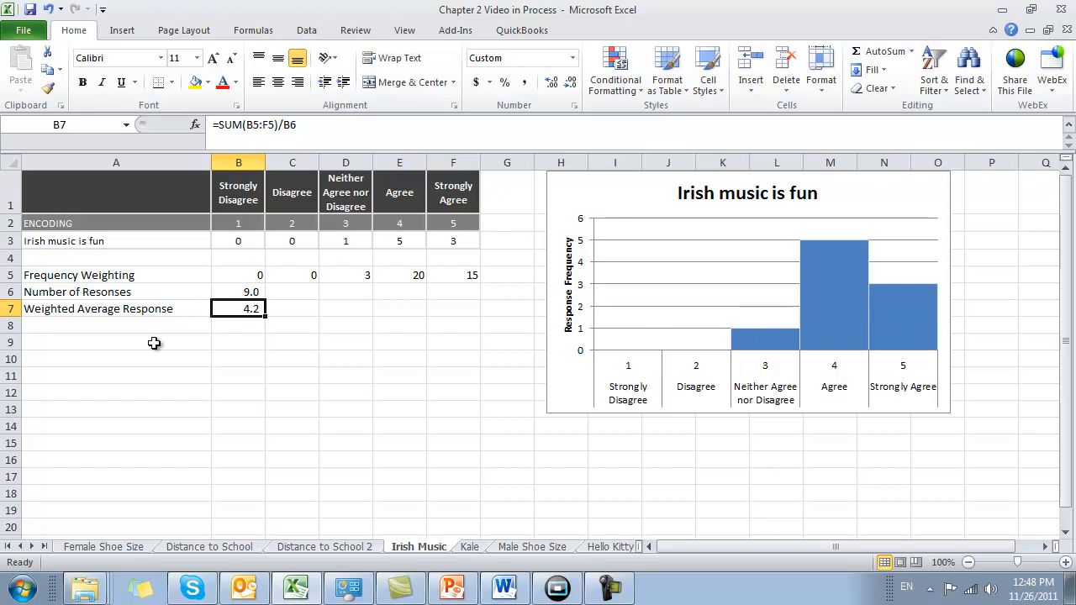
Step: Review the formulas in B5 to B7 and begin a SUMPRODUCT formula in D7 with frequencies B3:F3 as its first array
{"action": "left_click", "coordinate": [317, 320]}
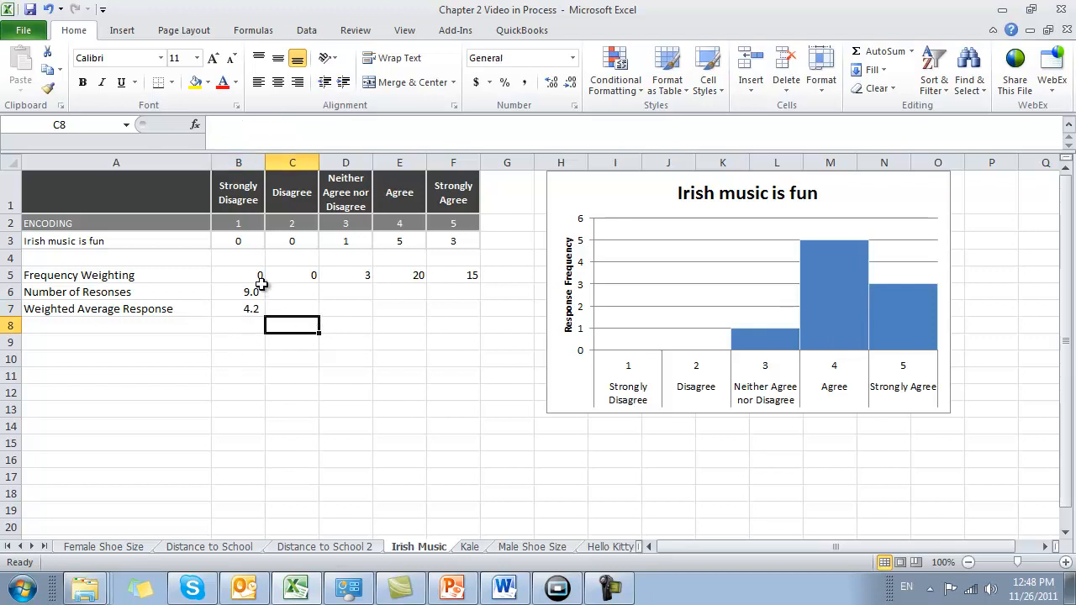
{"action": "left_click", "coordinate": [241, 275]}
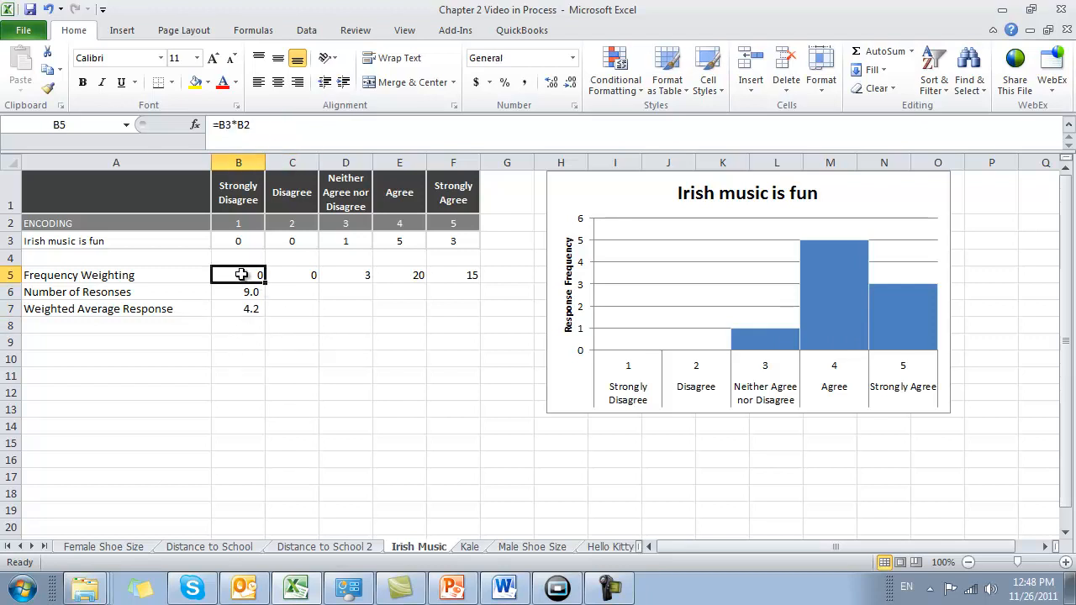
{"action": "key", "text": "Down"}
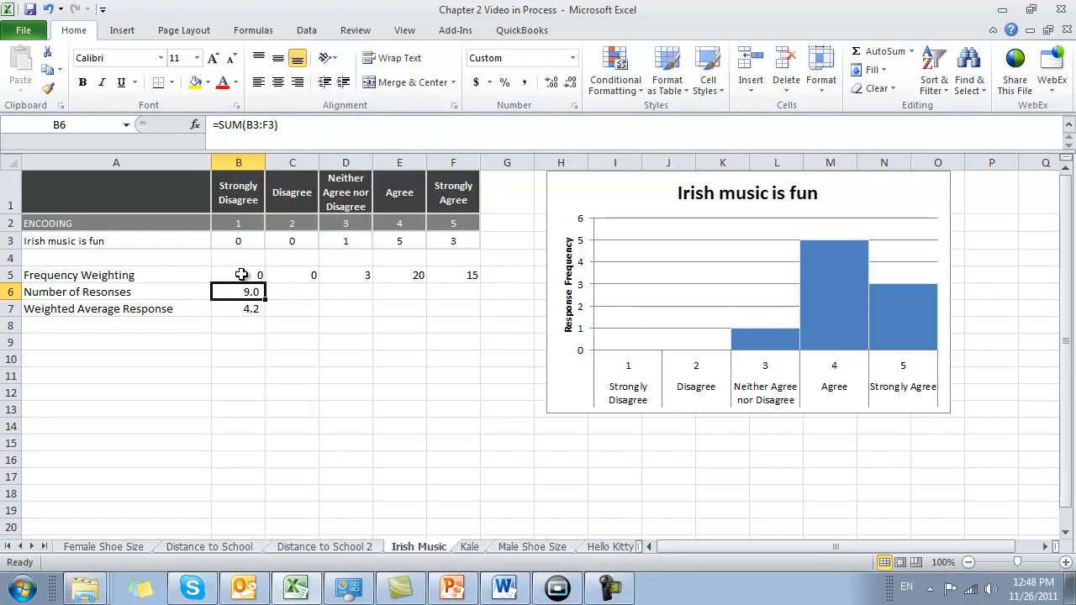
{"action": "key", "text": "Down"}
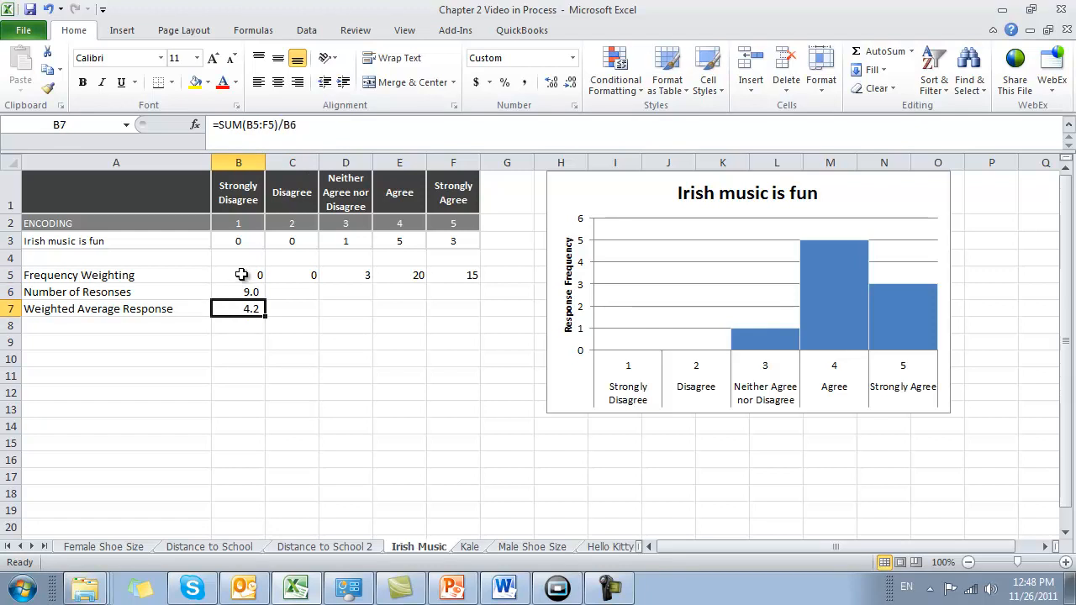
{"action": "key", "text": "Right"}
{"action": "key", "text": "Right"}
{"action": "type", "text": "=sy"}
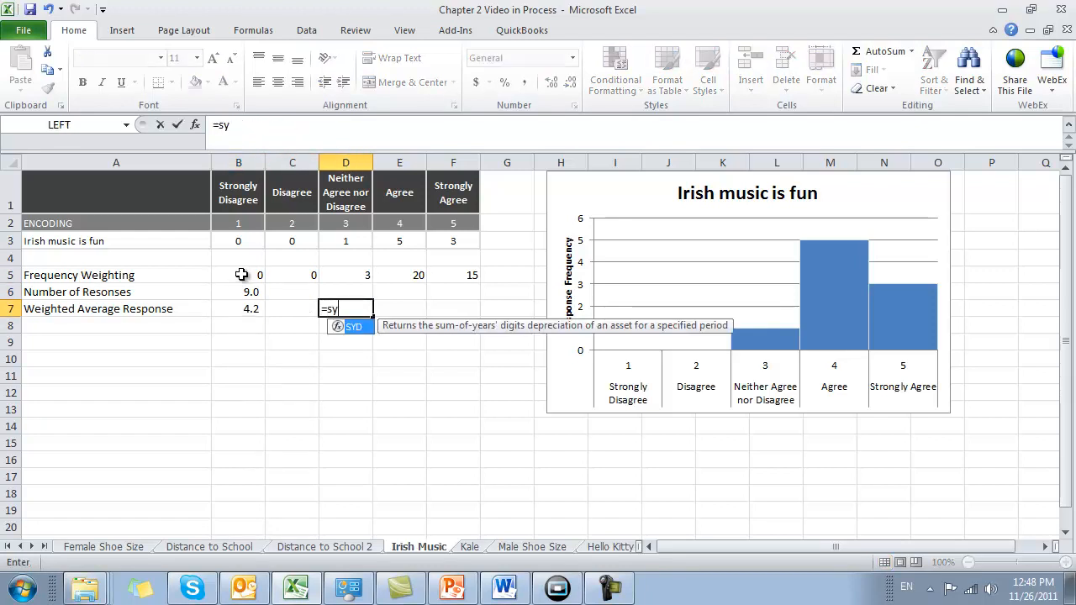
{"action": "key", "text": "BackSpace"}
{"action": "type", "text": "umpro"}
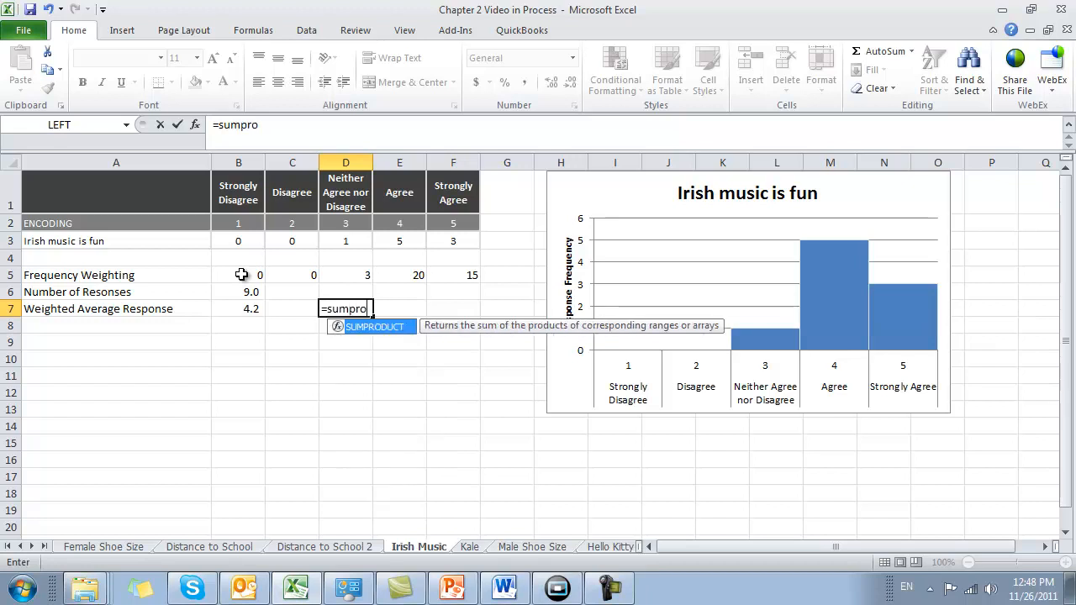
{"action": "type", "text": "duct("}
{"action": "key", "text": "Up"}
{"action": "key", "text": "Up"}
{"action": "key", "text": "Up"}
{"action": "key", "text": "Up"}
{"action": "key", "text": "Up"}
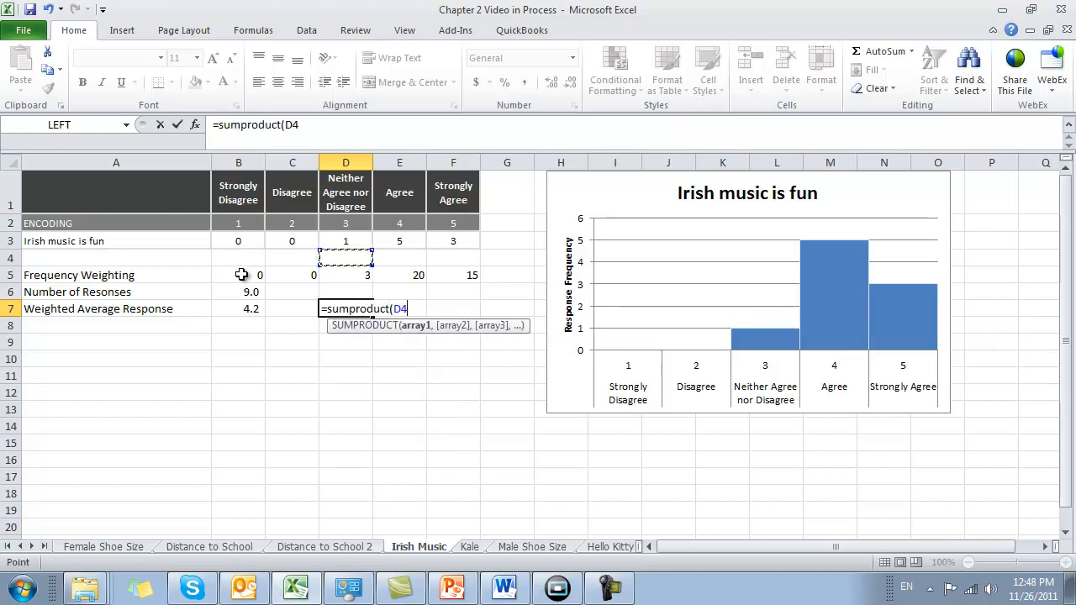
{"action": "key", "text": "Down"}
{"action": "key", "text": "Left"}
{"action": "key", "text": "Left"}
{"action": "key", "text": "Left"}
{"action": "key", "text": "Right"}
{"action": "key", "text": "shift+Right"}
{"action": "key", "text": "shift+Right"}
{"action": "key", "text": "shift+Right"}
{"action": "key", "text": "shift+Right"}
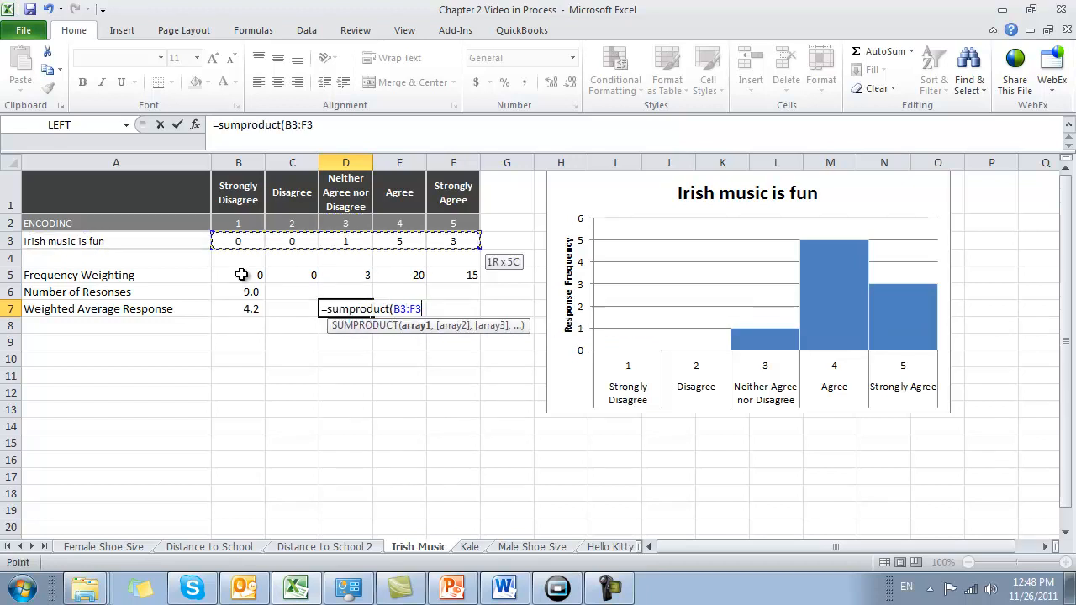
{"action": "key", "text": "F8"}
{"action": "key", "text": "Up"}
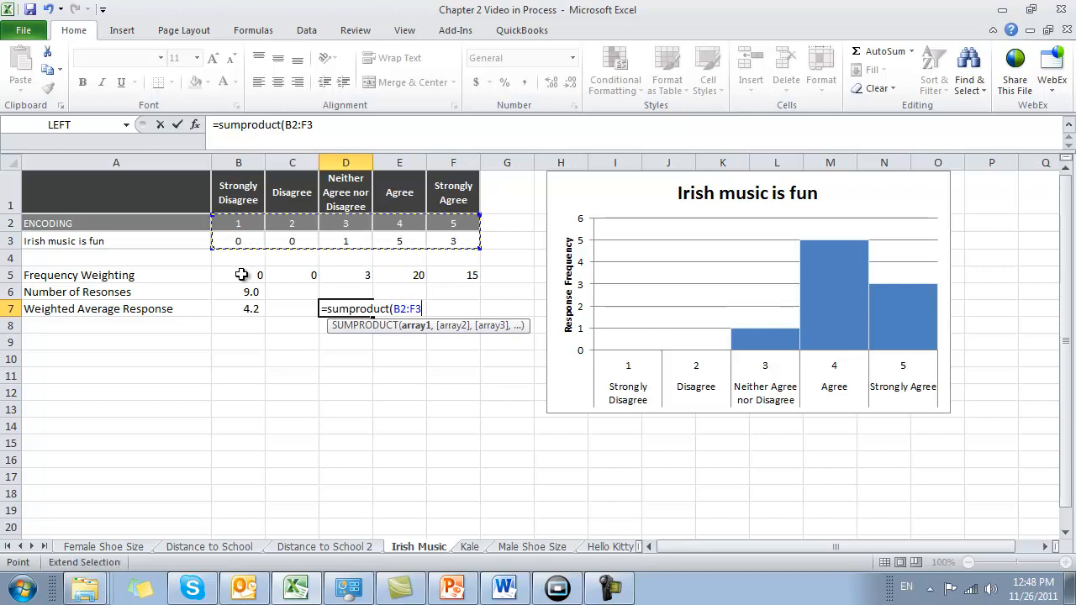
{"action": "key", "text": "Down"}
Step: Add the encodings B2:F2 as the second array of the SUMPRODUCT formula in D7
{"action": "type", "text": ","}
{"action": "key", "text": "Up"}
{"action": "key", "text": "Up"}
{"action": "key", "text": "Up"}
{"action": "key", "text": "Up"}
{"action": "key", "text": "Up"}
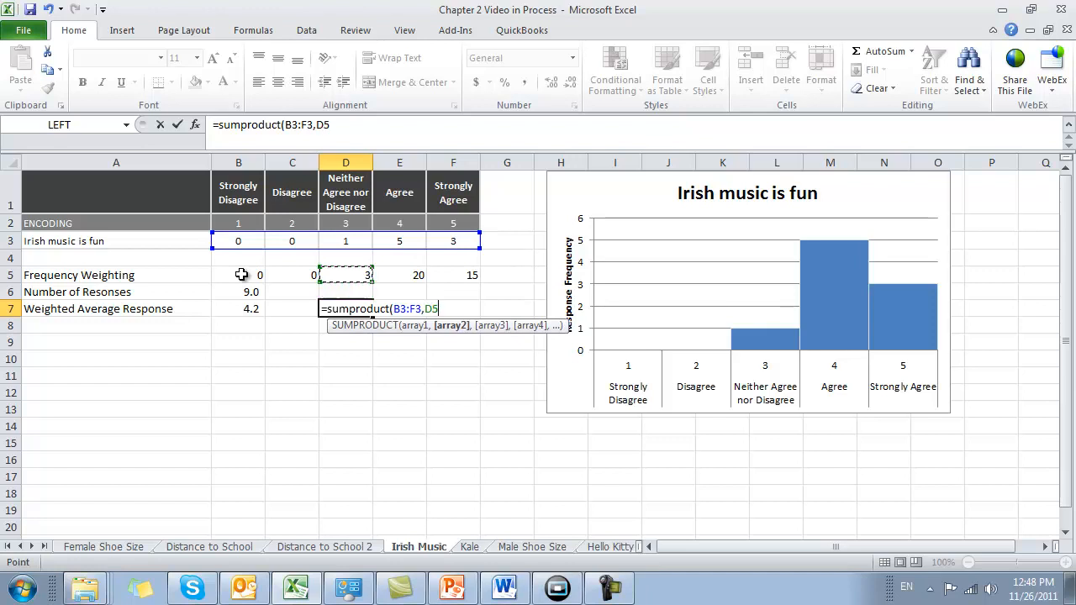
{"action": "key", "text": "Left"}
{"action": "key", "text": "Left"}
{"action": "key", "text": "Left"}
{"action": "key", "text": "Right"}
{"action": "key", "text": "shift+Right"}
{"action": "key", "text": "shift+Right"}
{"action": "key", "text": "shift+Right"}
{"action": "key", "text": "shift+Right"}
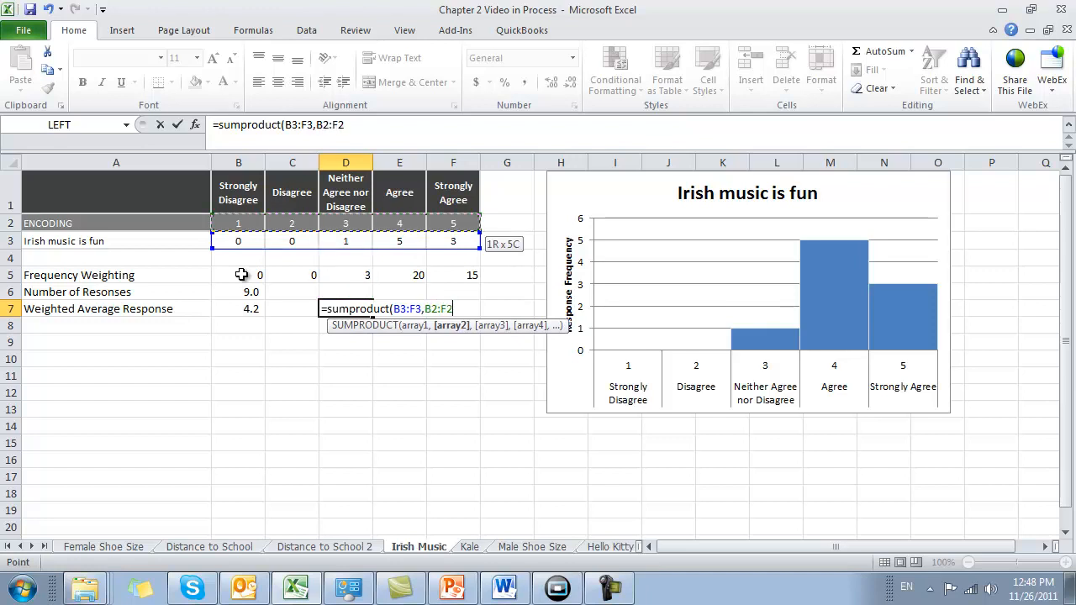
Step: Complete the D7 formula by dividing the SUMPRODUCT by sum(B3:F3)
{"action": "type", "text": ")/sum("}
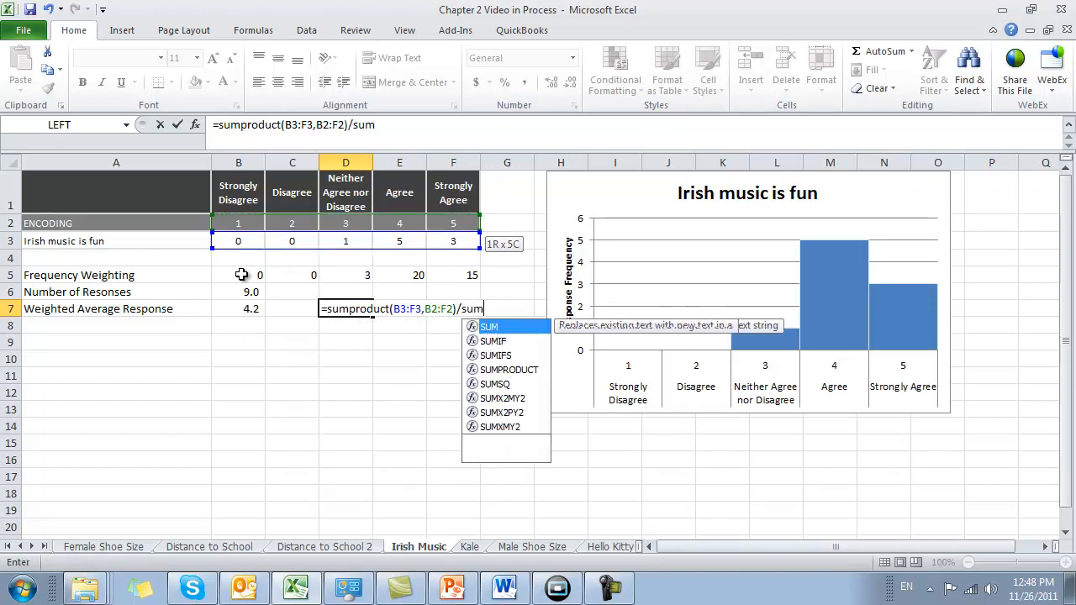
{"action": "key", "text": "Up"}
{"action": "key", "text": "Up"}
{"action": "key", "text": "Up"}
{"action": "key", "text": "Up"}
{"action": "key", "text": "Left"}
{"action": "key", "text": "Left"}
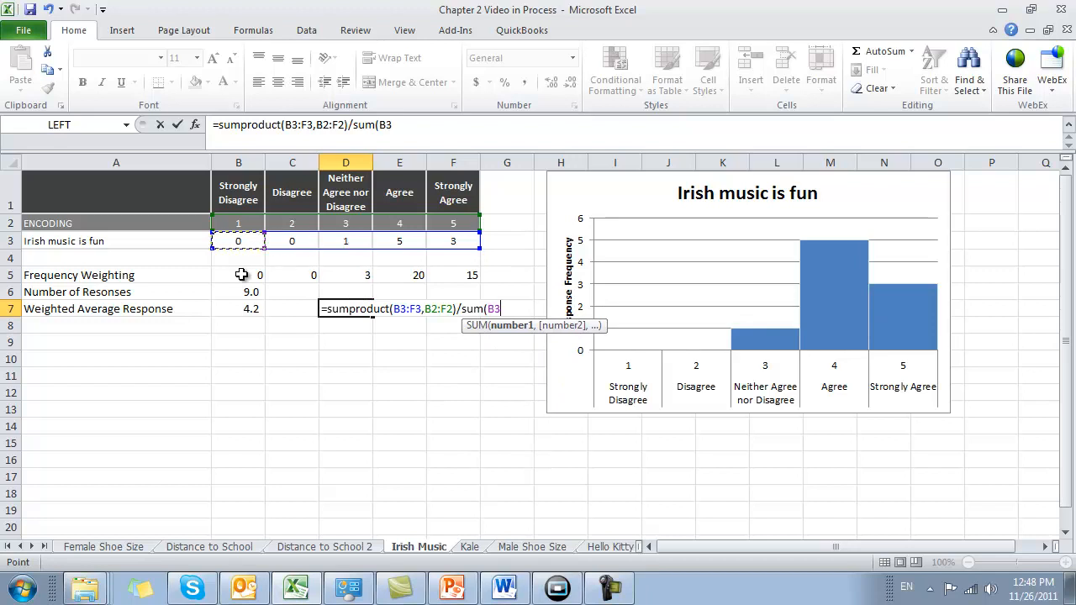
{"action": "key", "text": "shift+Right"}
{"action": "key", "text": "shift+Right"}
{"action": "key", "text": "shift+Right"}
{"action": "key", "text": "shift+Right"}
{"action": "type", "text": ")"}
{"action": "key", "text": "Up"}
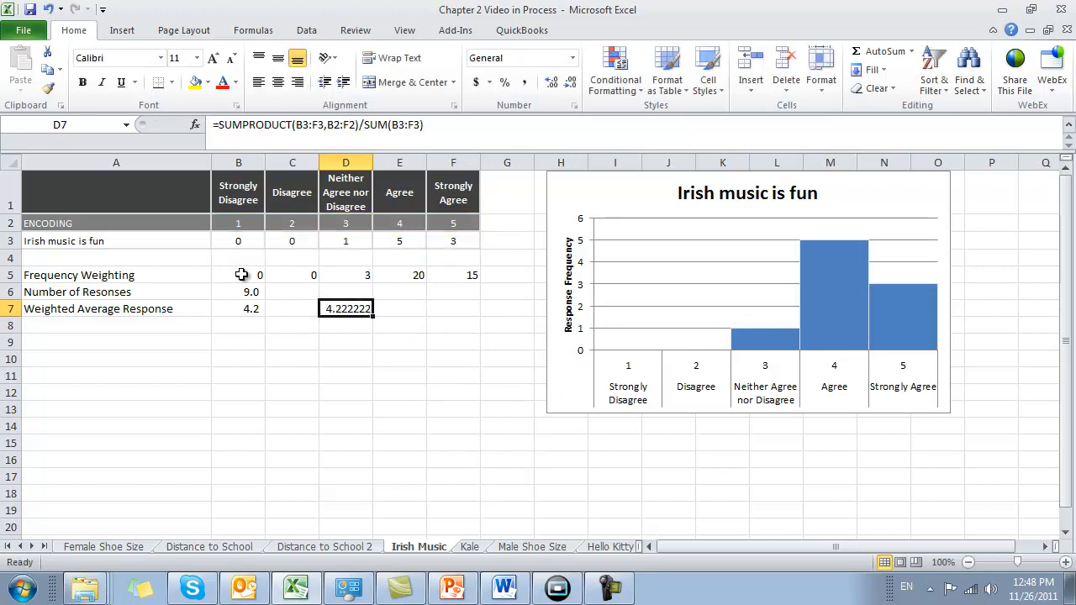
Step: Reduce the weighted average in D7 to one decimal place
{"action": "left_click", "coordinate": [571, 84]}
{"action": "left_click", "coordinate": [571, 83]}
{"action": "left_click", "coordinate": [571, 83]}
{"action": "left_click", "coordinate": [571, 83]}
{"action": "left_click", "coordinate": [571, 83]}
Step: Label cell A9 "Sample Standard Deviation"
{"action": "left_click", "coordinate": [264, 350]}
{"action": "key", "text": "Left"}
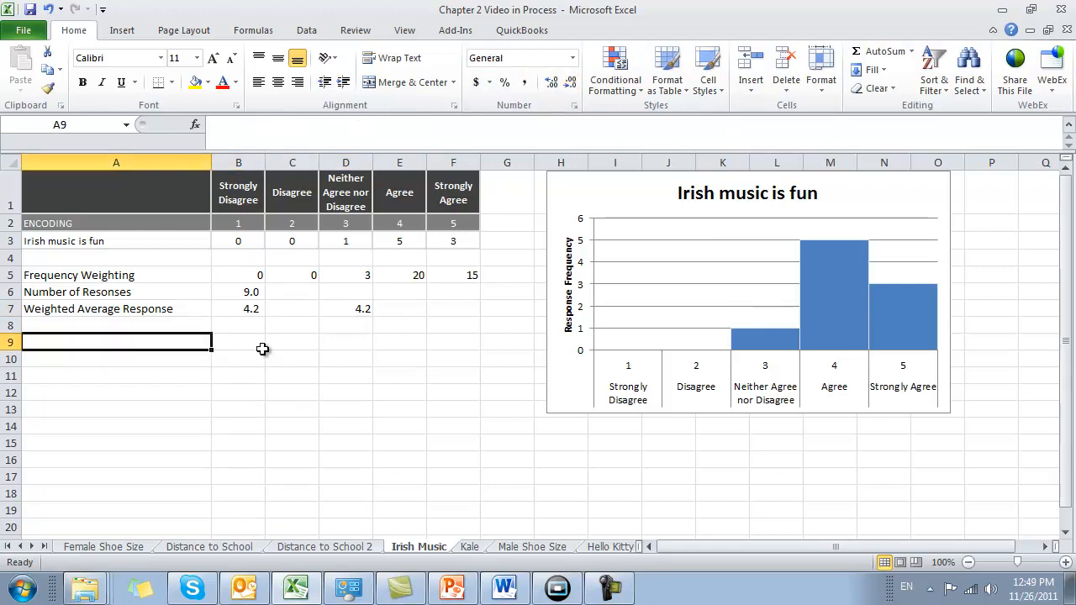
{"action": "type", "text": "Sample Sta"}
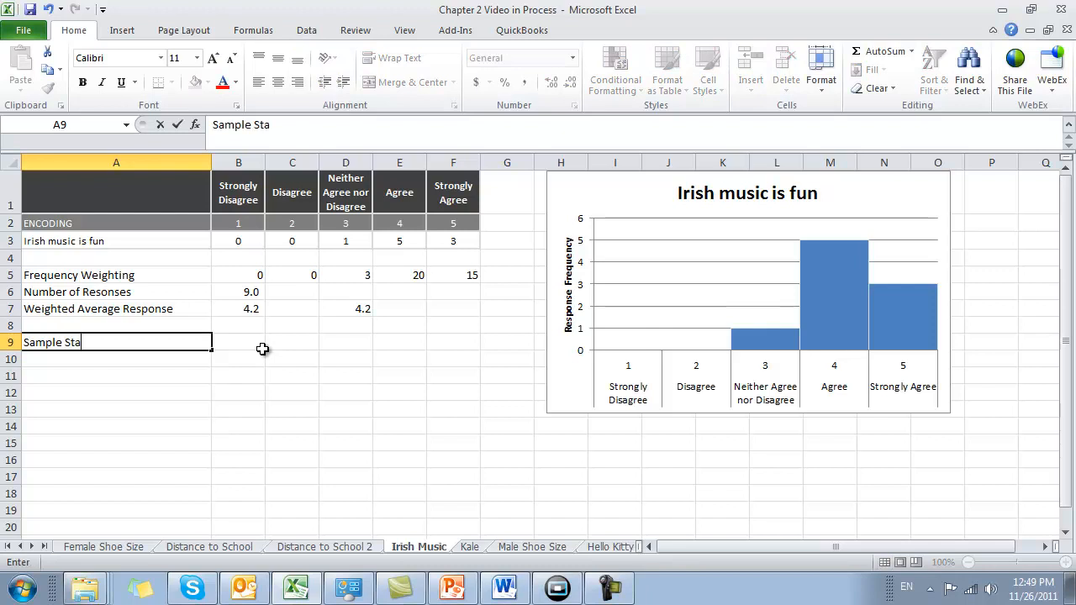
{"action": "type", "text": "ndard Deviation"}
{"action": "left_click", "coordinate": [262, 349]}
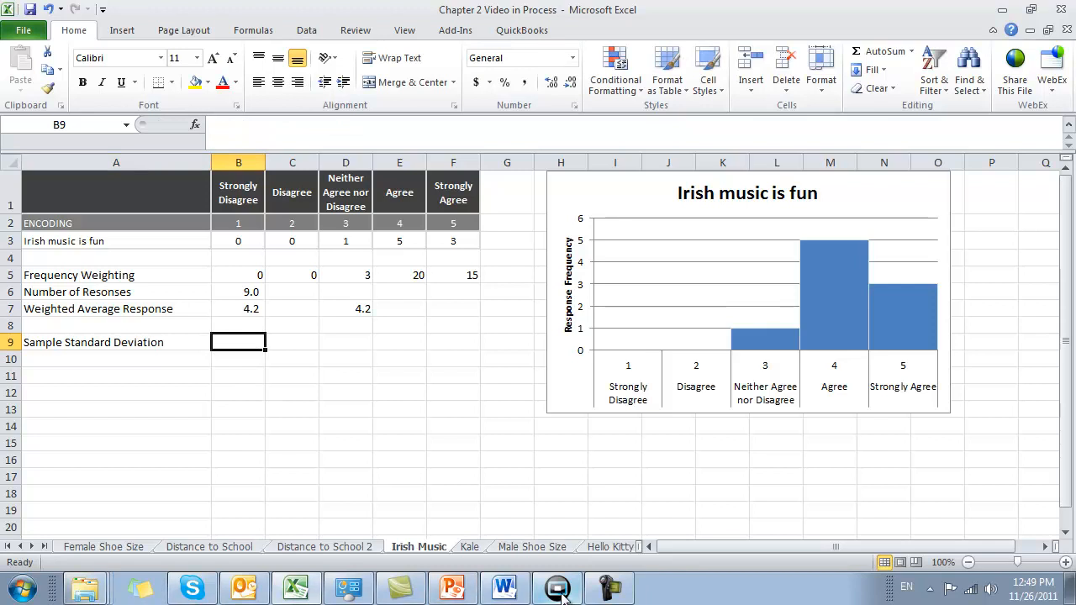
Step: Consult the handwritten standard deviation formula in PAPERSHOW, and copy the "Sample Standard Deviation" label from A9 to A13 in Excel
{"action": "left_click", "coordinate": [557, 590]}
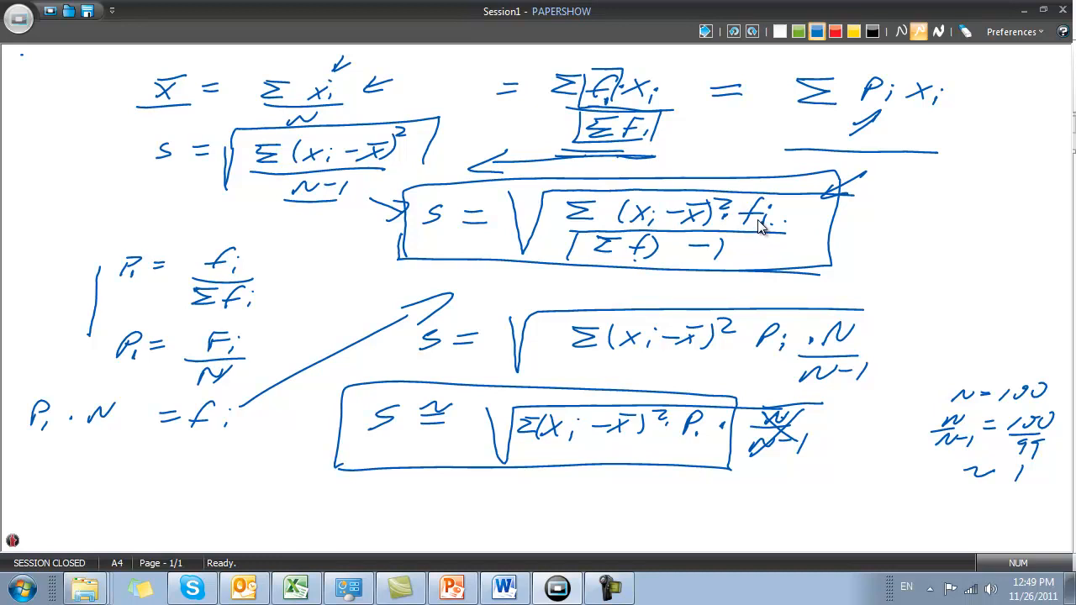
{"action": "left_click", "coordinate": [295, 588]}
{"action": "key", "text": "Left"}
{"action": "key", "text": "ctrl+c"}
{"action": "key", "text": "Down"}
{"action": "key", "text": "Down"}
{"action": "key", "text": "Down"}
{"action": "key", "text": "Down"}
{"action": "key", "text": "Return"}
Step: Replace the label in A9 with "Deviations"
{"action": "key", "text": "Up"}
{"action": "key", "text": "Up"}
{"action": "key", "text": "Up"}
{"action": "key", "text": "Up"}
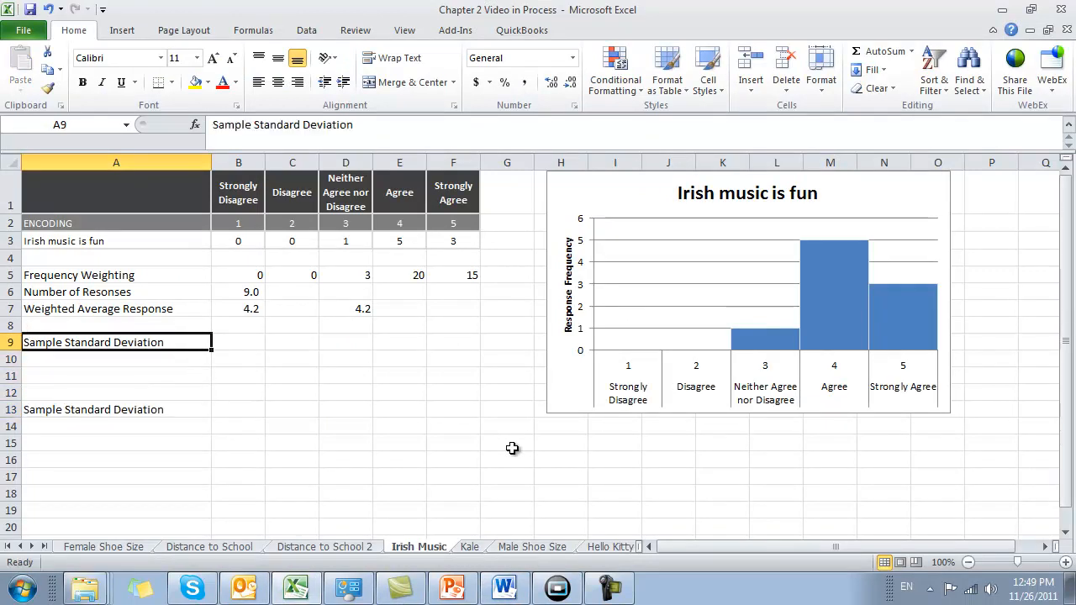
{"action": "type", "text": "Deviations"}
{"action": "key", "text": "Tab"}
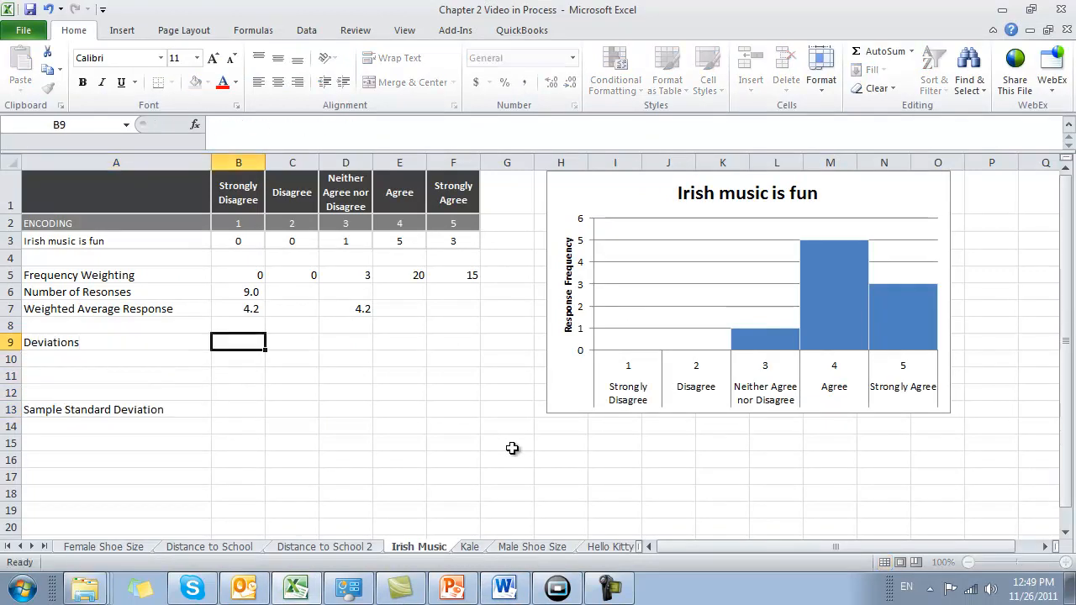
Step: Enter the formula =B2-B7 in B9 to subtract the weighted average from the first encoding value
{"action": "type", "text": "="}
{"action": "key", "text": "Up"}
{"action": "key", "text": "Up"}
{"action": "key", "text": "Up"}
{"action": "key", "text": "Up"}
{"action": "key", "text": "Up"}
{"action": "key", "text": "Up"}
{"action": "key", "text": "Up"}
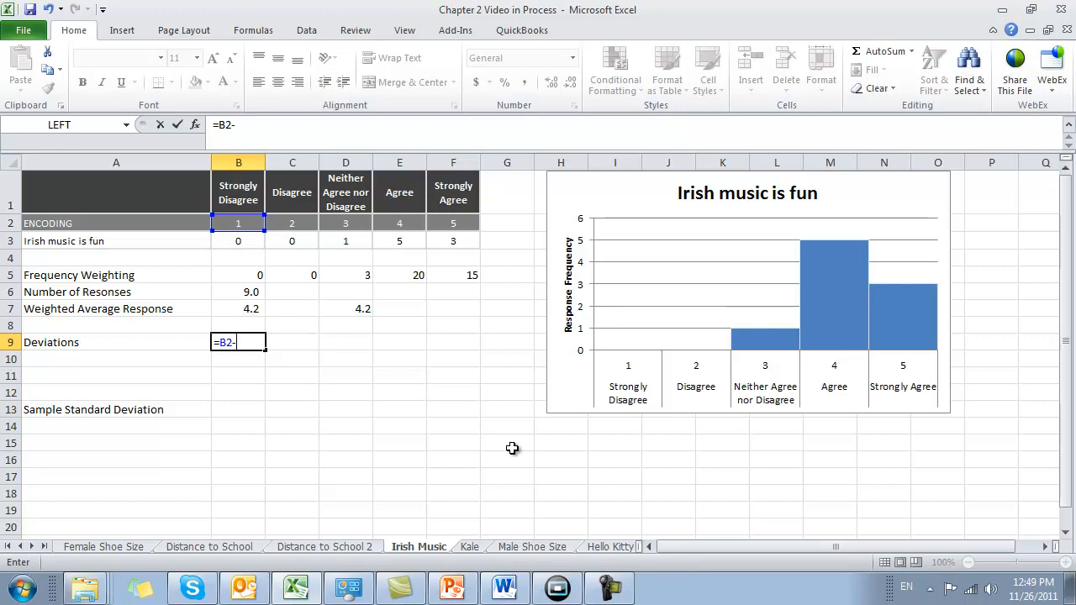
{"action": "type", "text": "-"}
{"action": "key", "text": "Up"}
{"action": "key", "text": "Up"}
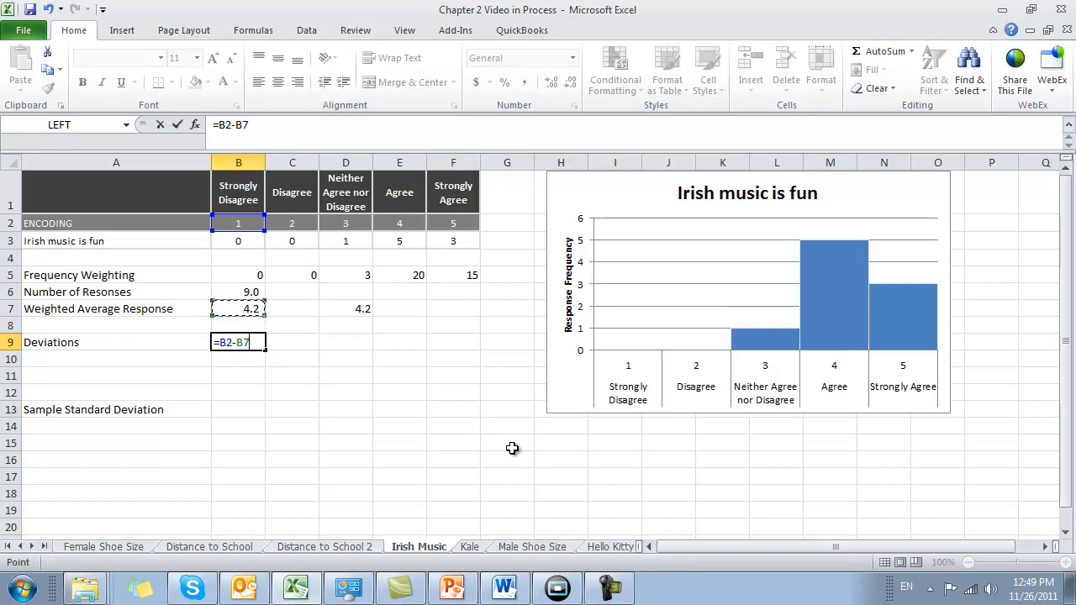
{"action": "key", "text": "Return"}
{"action": "key", "text": "Up"}
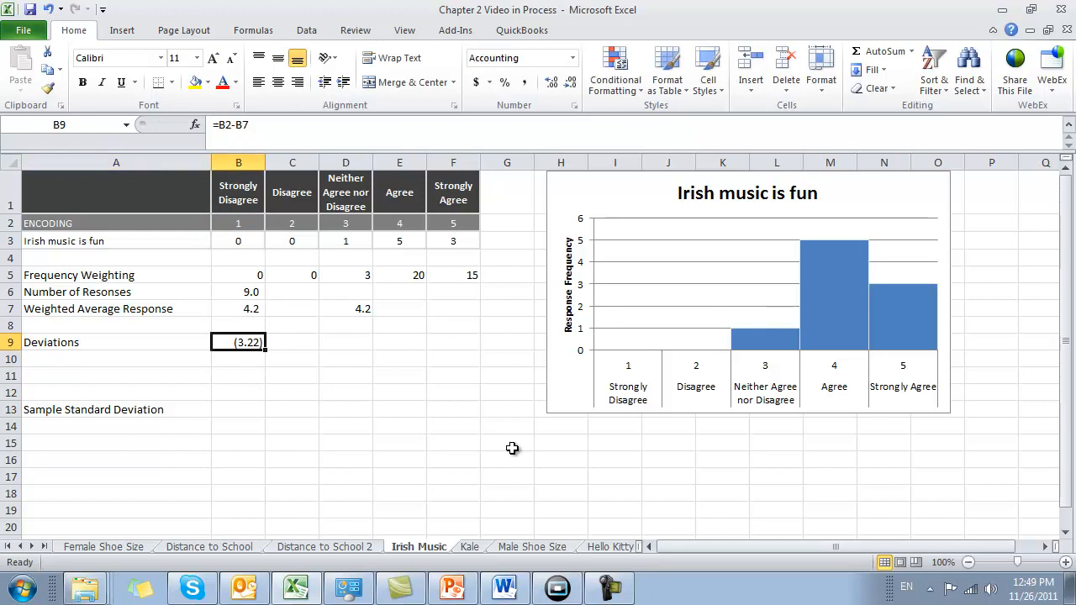
Step: Change the deviation formula in B9 to =B2-$B7, anchoring the column of the weighted average
{"action": "left_click", "coordinate": [274, 124]}
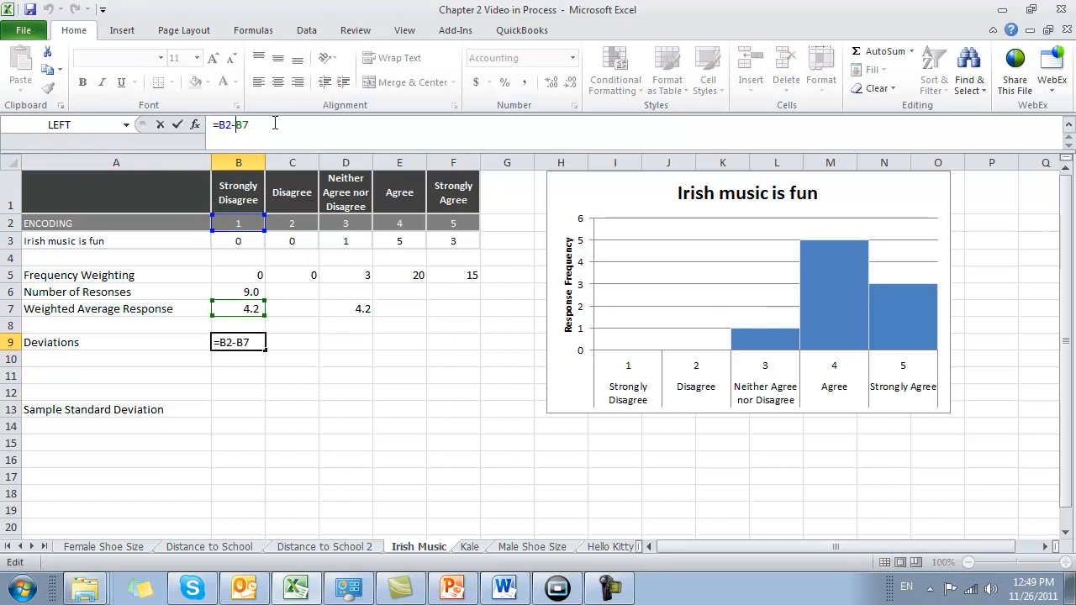
{"action": "key", "text": "Left"}
{"action": "key", "text": "Left"}
{"action": "type", "text": "$"}
{"action": "key", "text": "Return"}
{"action": "key", "text": "Up"}
Step: Copy the deviation formula from B9 across to F9
{"action": "key", "text": "ctrl+c"}
{"action": "key", "text": "shift+Right"}
{"action": "key", "text": "shift+Right"}
{"action": "key", "text": "shift+Right"}
{"action": "key", "text": "shift+Right"}
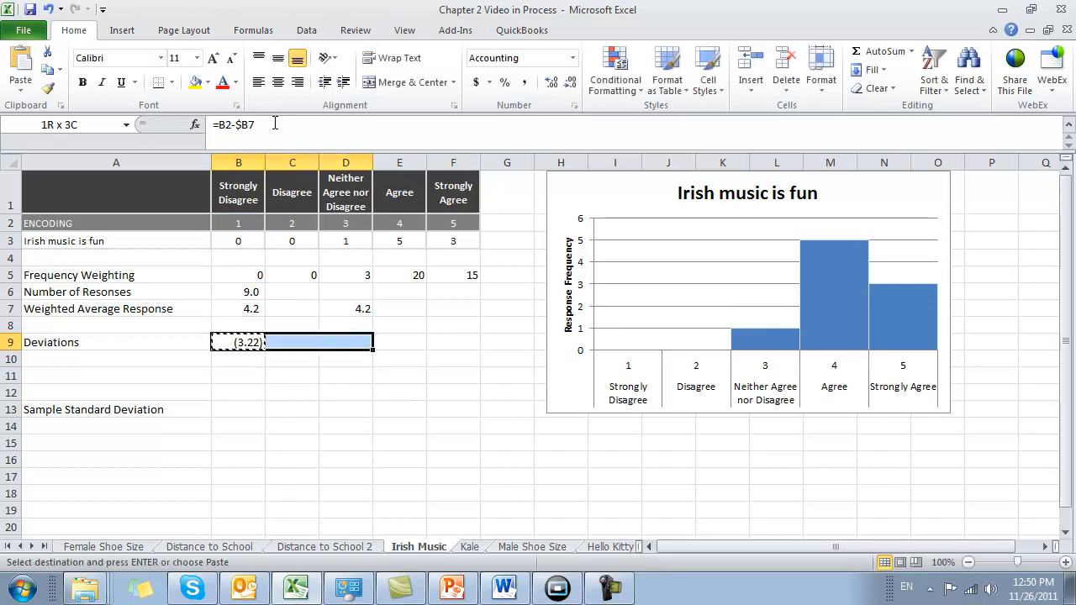
{"action": "key", "text": "Return"}
{"action": "key", "text": "shift+Left"}
{"action": "key", "text": "shift+Left"}
{"action": "key", "text": "shift+Left"}
{"action": "key", "text": "shift+Left"}
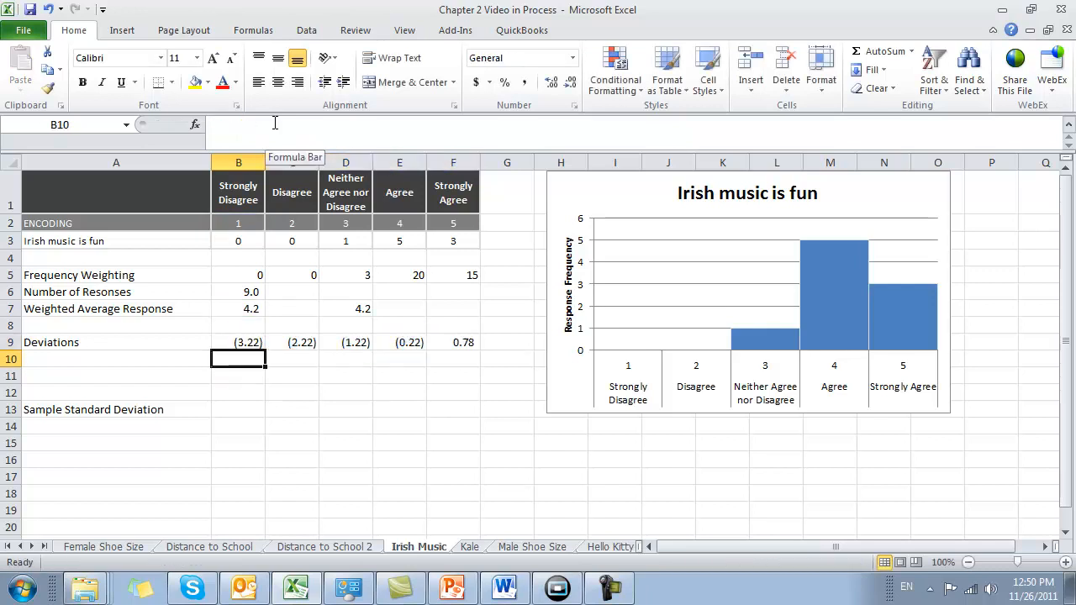
Step: Label cell A10 "Deviations Squared"
{"action": "key", "text": "shift+Right"}
{"action": "key", "text": "shift+Right"}
{"action": "key", "text": "Right"}
{"action": "key", "text": "Right"}
{"action": "key", "text": "Right"}
{"action": "key", "text": "Right"}
{"action": "key", "text": "Down"}
{"action": "key", "text": "Left"}
{"action": "key", "text": "Left"}
{"action": "key", "text": "Left"}
{"action": "key", "text": "Left"}
{"action": "key", "text": "Left"}
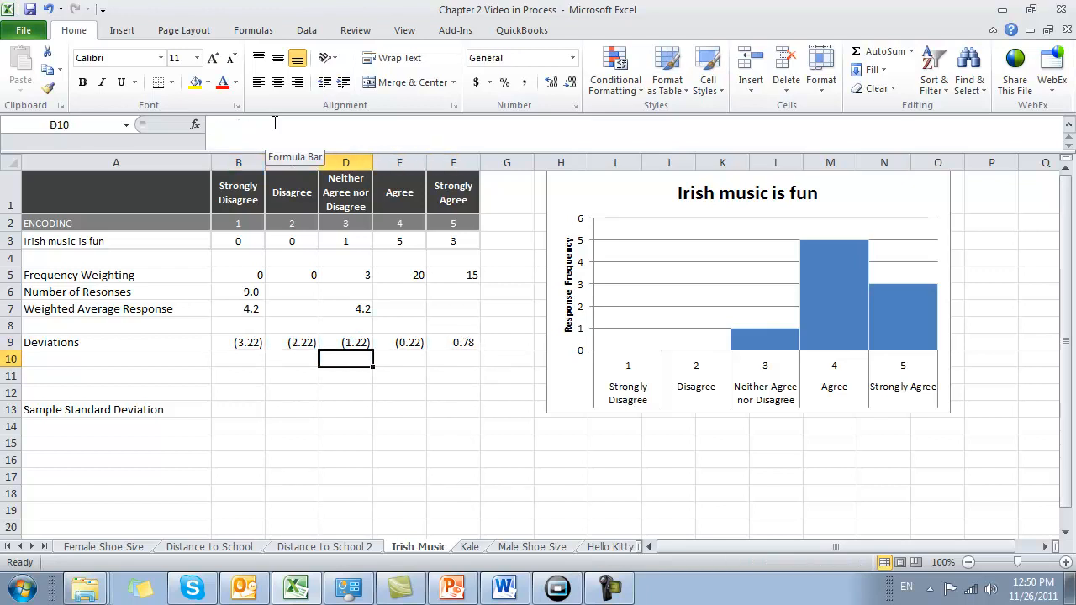
{"action": "type", "text": "Deviations Squar"}
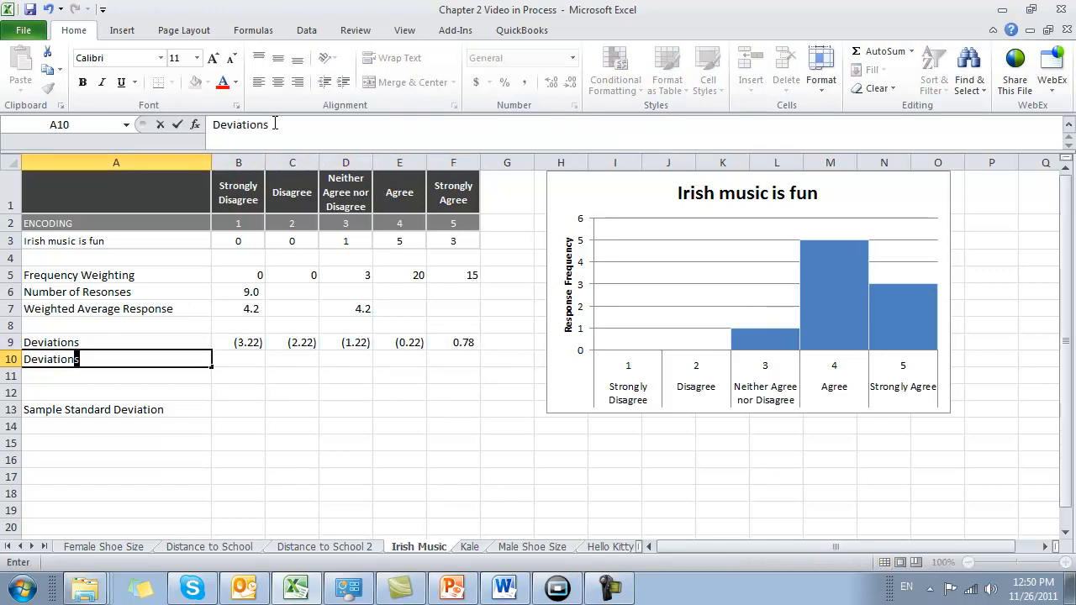
{"action": "key", "text": "Tab"}
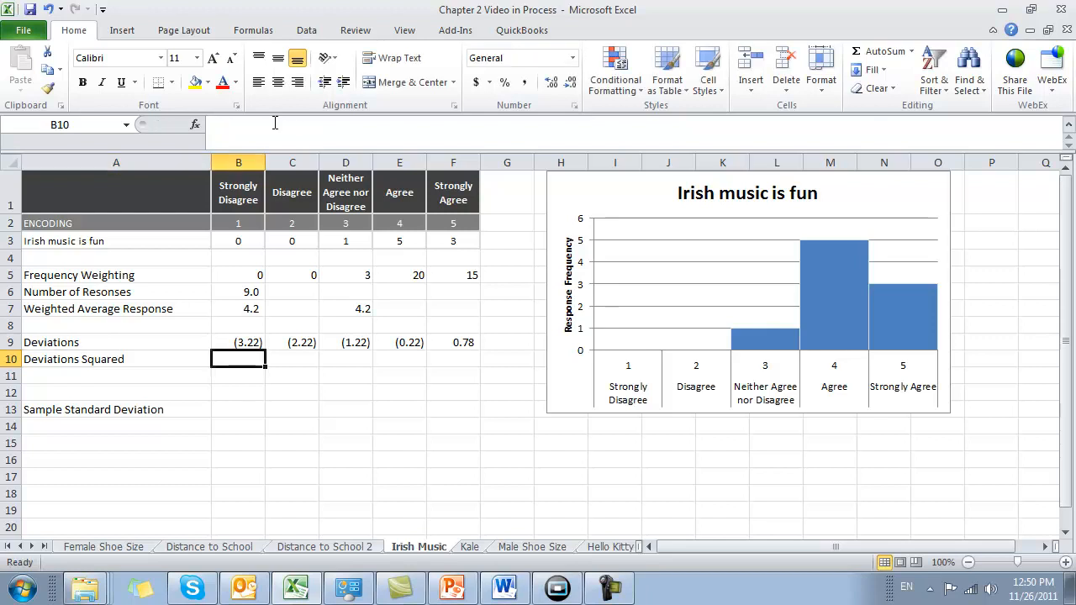
Step: Inspect which cells the deviation formula in B9 references
{"action": "key", "text": "Up"}
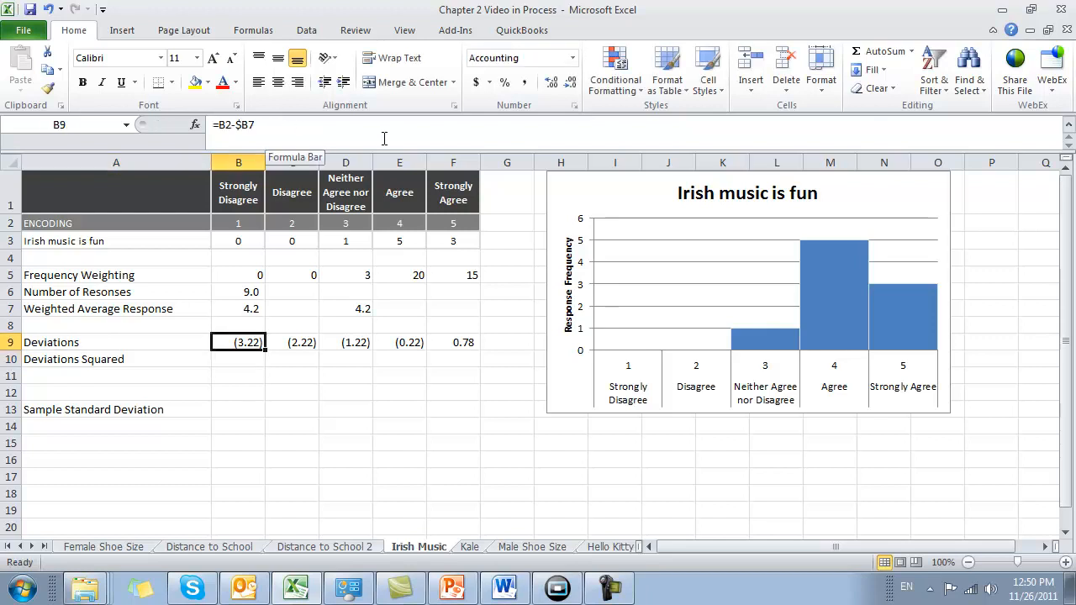
{"action": "left_click", "coordinate": [387, 138]}
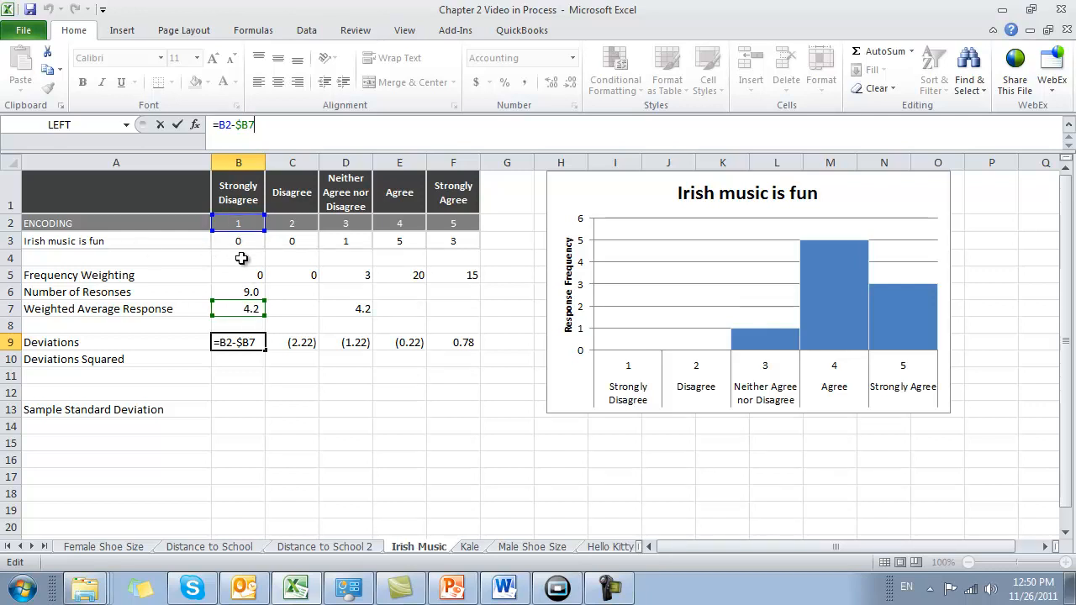
{"action": "key", "text": "Return"}
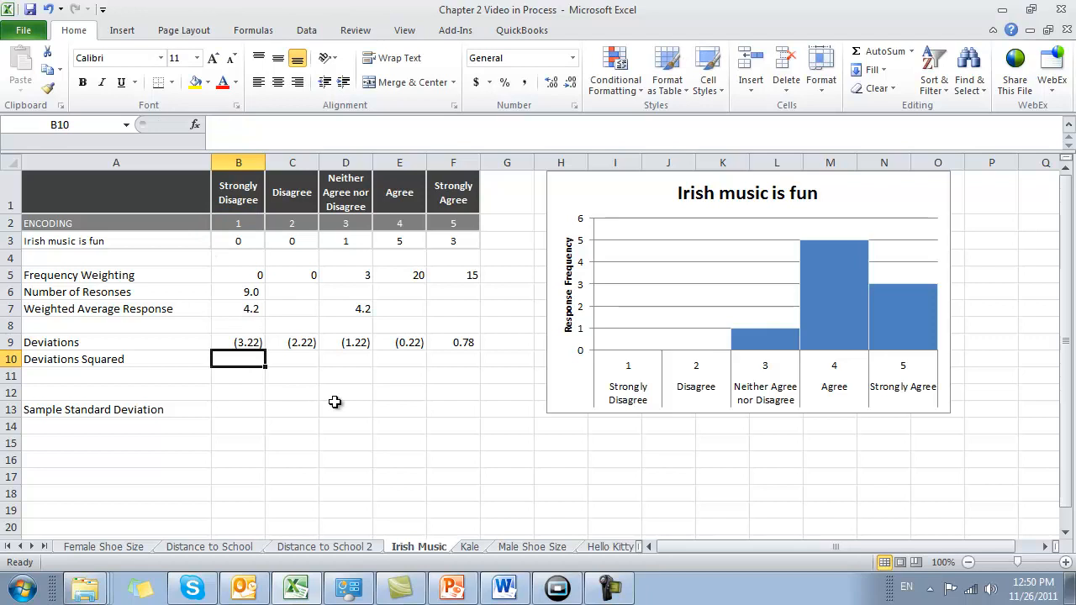
Step: Enter =B9*B9 in B10 to square the first deviation by multiplying it by itself
{"action": "type", "text": "="}
{"action": "key", "text": "Up"}
{"action": "type", "text": "*"}
{"action": "key", "text": "Up"}
{"action": "key", "text": "Return"}
{"action": "key", "text": "Up"}
{"action": "key", "text": "Right"}
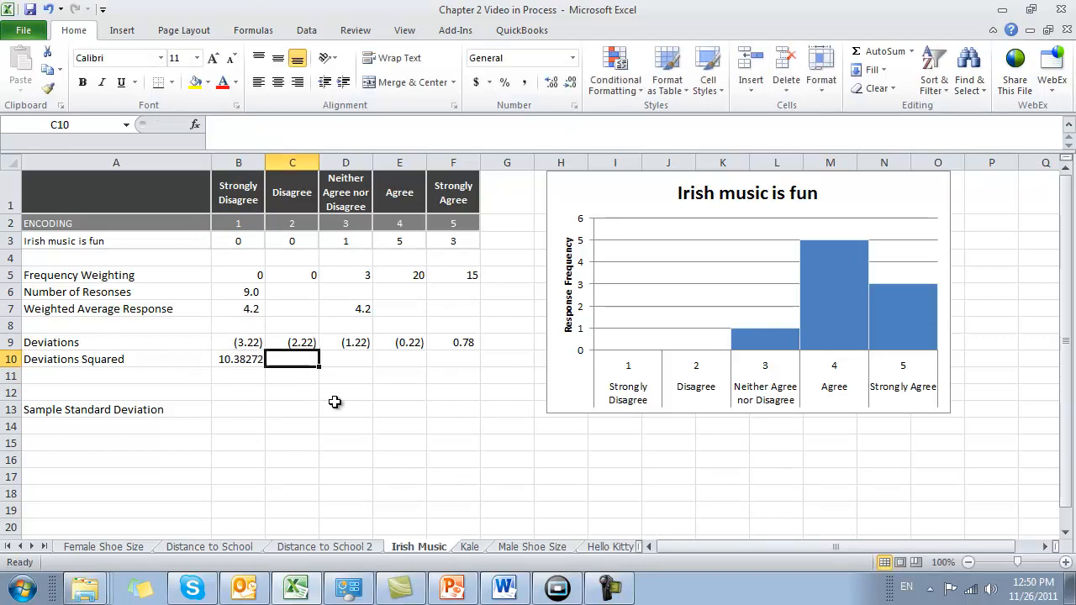
Step: Enter the formula =C9^2 in C10 to square the second deviation
{"action": "type", "text": "="}
{"action": "key", "text": "Up"}
{"action": "type", "text": "^"}
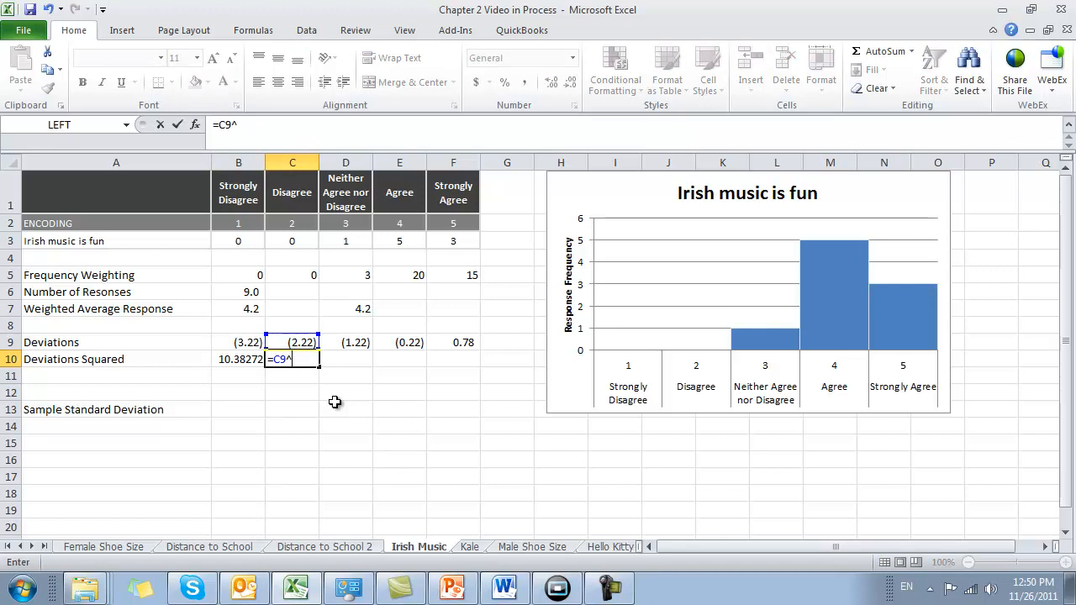
{"action": "type", "text": "2"}
{"action": "key", "text": "Return"}
{"action": "key", "text": "Up"}
Step: Copy the squaring formula from C10 over the range B10:F10
{"action": "key", "text": "shift+Left"}
{"action": "key", "text": "ctrl+c"}
{"action": "key", "text": "Left"}
{"action": "key", "text": "shift+Right"}
{"action": "key", "text": "shift+Right"}
{"action": "key", "text": "shift+Right"}
{"action": "key", "text": "shift+Right"}
{"action": "key", "text": "ctrl+v"}
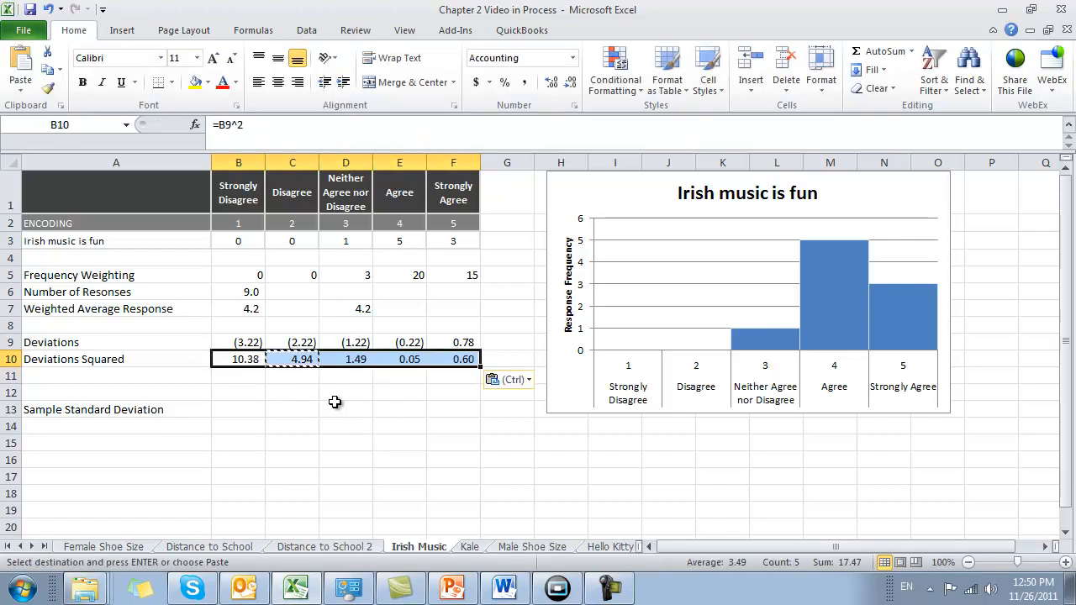
{"action": "key", "text": "Down"}
{"action": "key", "text": "Up"}
{"action": "key", "text": "Escape"}
{"action": "key", "text": "Down"}
{"action": "key", "text": "Left"}
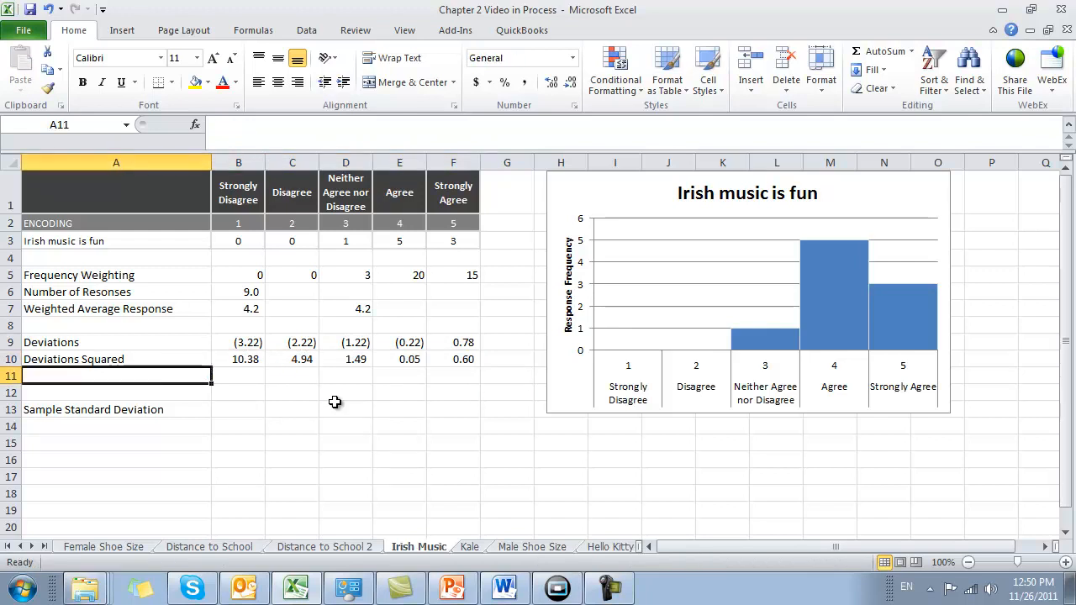
Step: Copy the A10 label to A11 and extend it to "Deviations Squared X Freq"
{"action": "key", "text": "Up"}
{"action": "key", "text": "ctrl+c"}
{"action": "key", "text": "Down"}
{"action": "key", "text": "Return"}
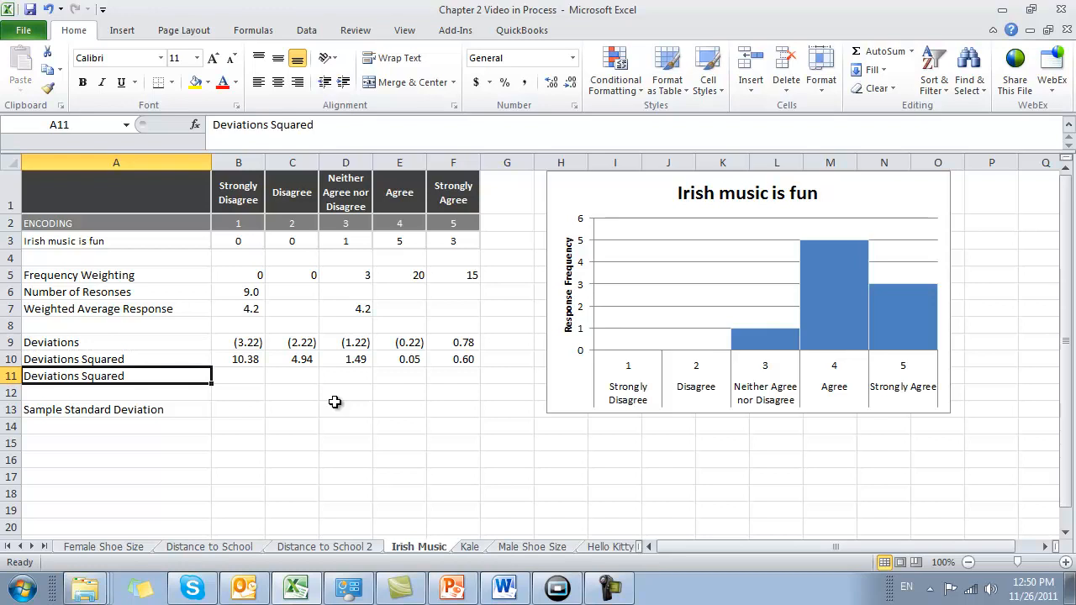
{"action": "left_click", "coordinate": [402, 129]}
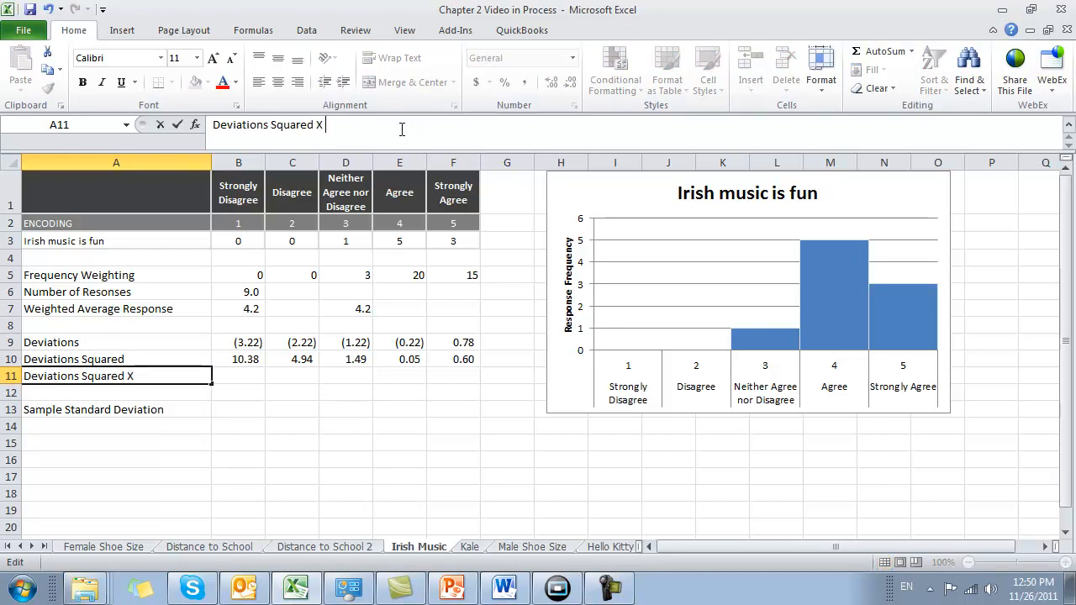
{"action": "key", "text": "Tab"}
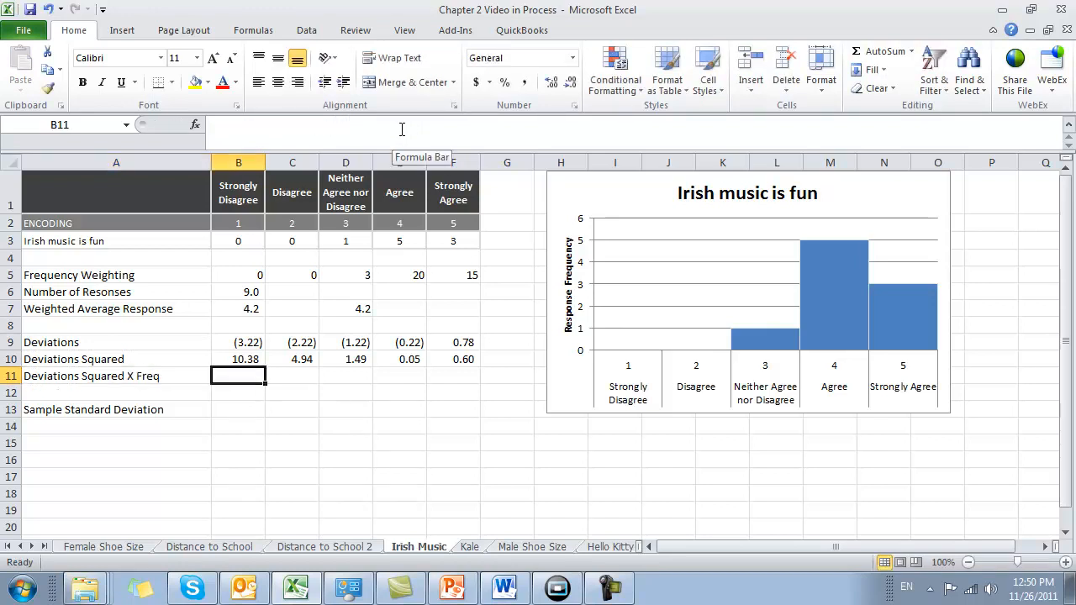
Step: Enter the formula =B10*B3 in B11 to multiply the squared deviation by its response frequency
{"action": "type", "text": "="}
{"action": "key", "text": "Up"}
{"action": "type", "text": "*"}
{"action": "key", "text": "Up"}
{"action": "key", "text": "Up"}
{"action": "key", "text": "Up"}
{"action": "key", "text": "Up"}
{"action": "key", "text": "Up"}
{"action": "key", "text": "Up"}
{"action": "key", "text": "Up"}
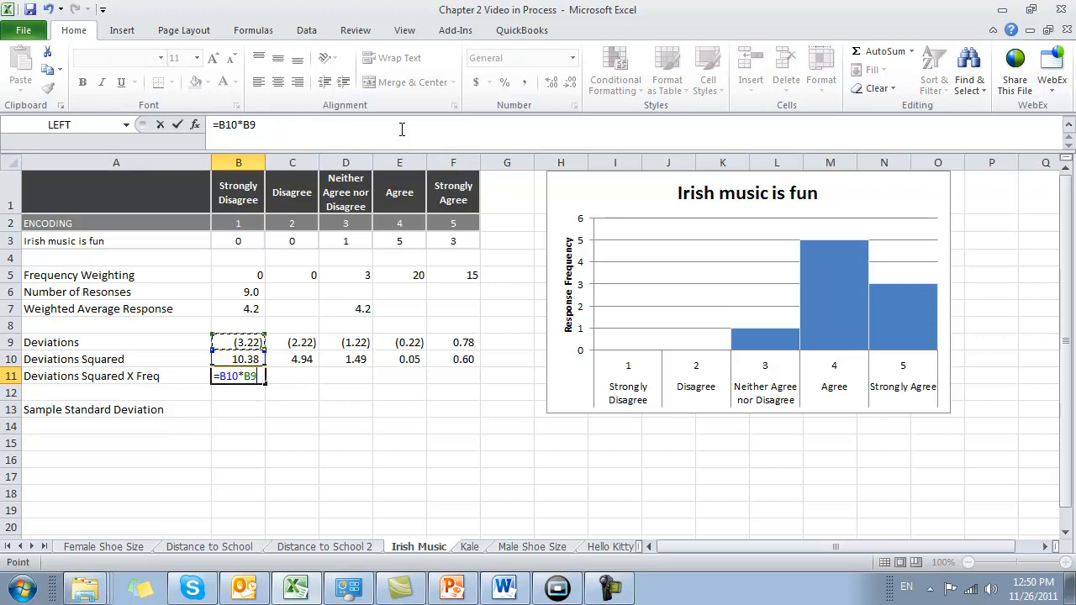
{"action": "key", "text": "Return"}
Step: Copy the squared-deviation-times-frequency formula from B11 across to F11
{"action": "key", "text": "Up"}
{"action": "key", "text": "Right"}
{"action": "key", "text": "ctrl+c"}
{"action": "key", "text": "shift+Right"}
{"action": "key", "text": "shift+Right"}
{"action": "key", "text": "shift+Right"}
{"action": "key", "text": "shift+Right"}
{"action": "key", "text": "Return"}
{"action": "key", "text": "Down"}
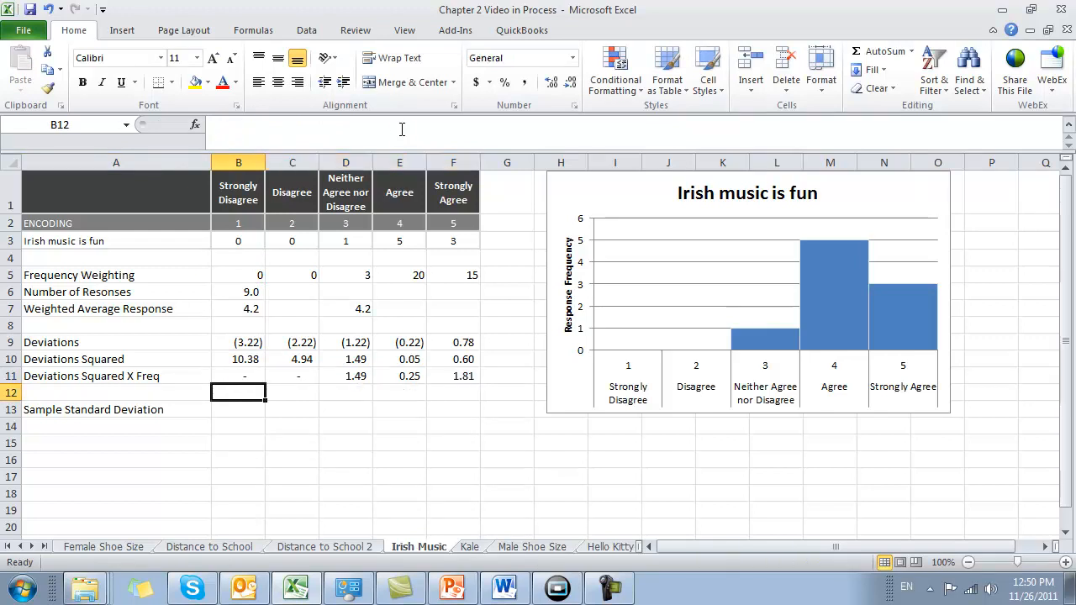
Step: Begin the sample standard deviation formula in B13 with the sum of B11:F11
{"action": "key", "text": "Down"}
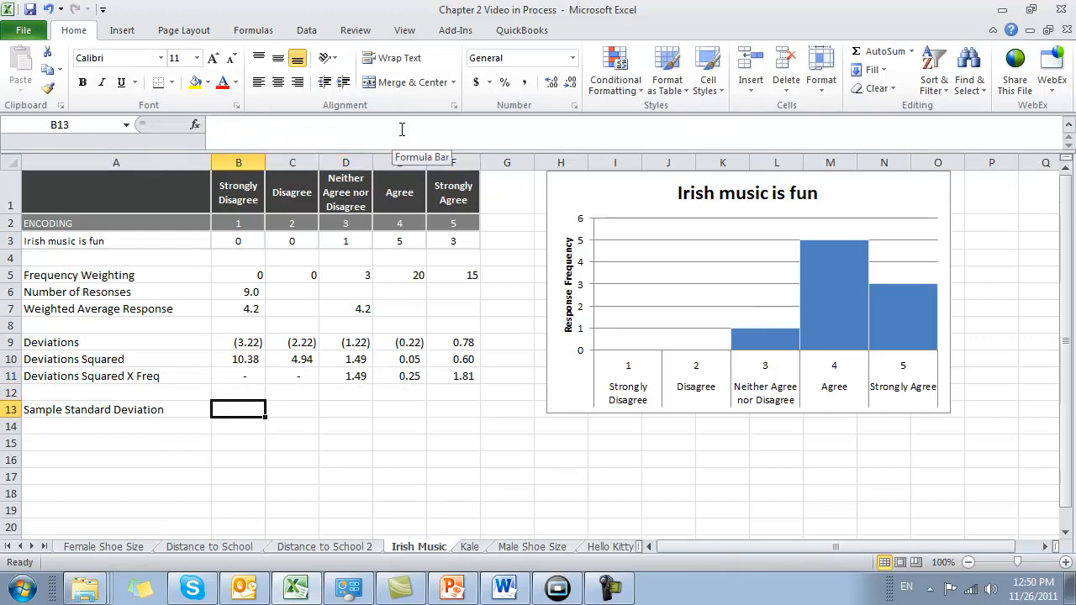
{"action": "type", "text": "=sum("}
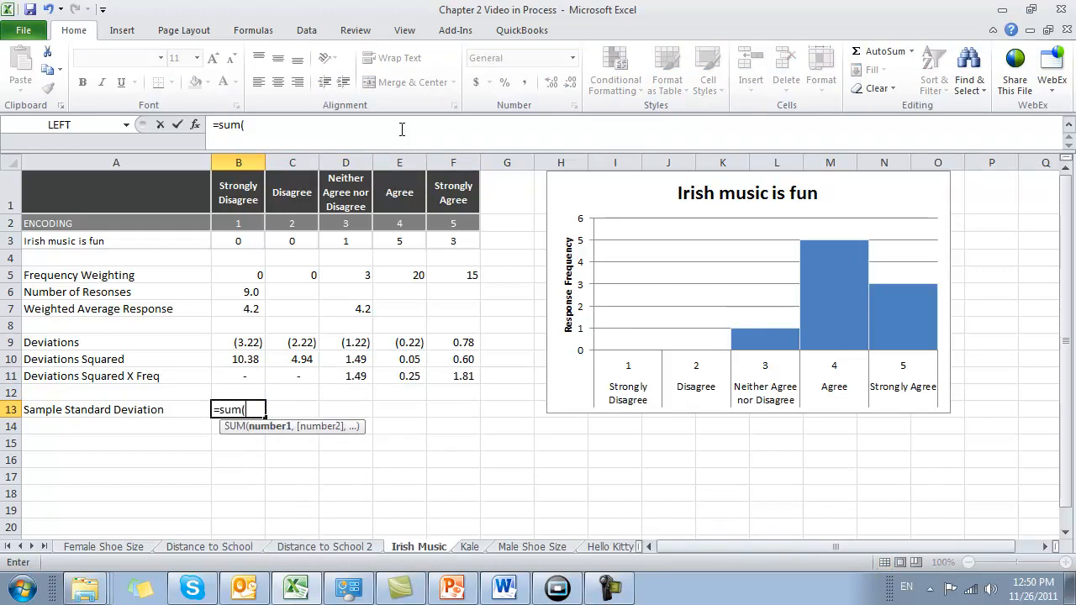
{"action": "key", "text": "Up"}
{"action": "key", "text": "Up"}
{"action": "key", "text": "shift+Right"}
{"action": "key", "text": "shift+Right"}
{"action": "key", "text": "shift+Right"}
{"action": "key", "text": "shift+Right"}
{"action": "type", "text": ")"}
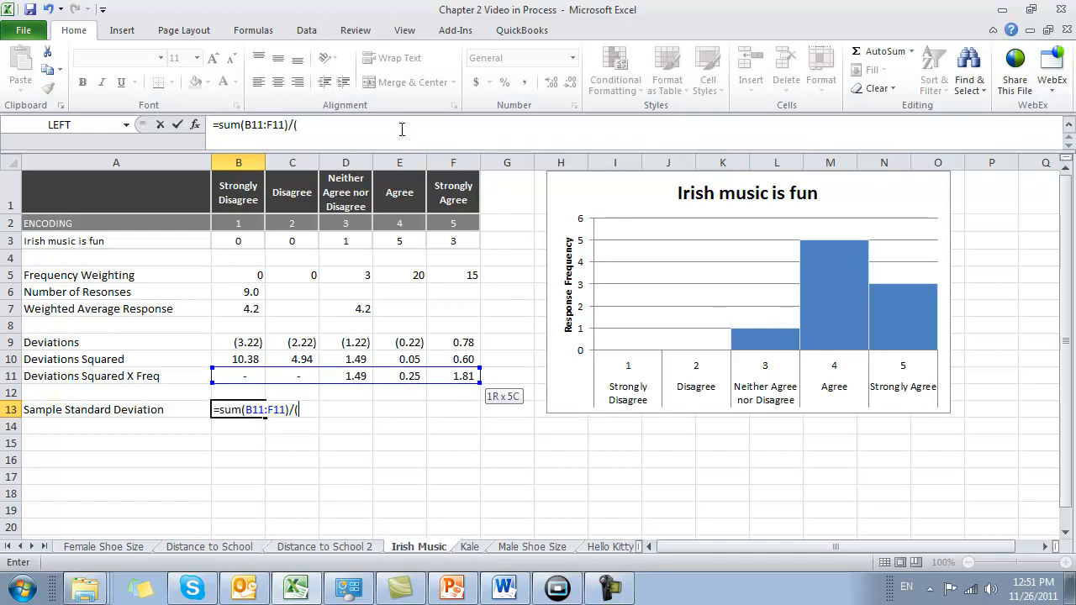
Step: Divide the sum in the B13 formula by the number of responses minus one, (B6-1)
{"action": "type", "text": "/("}
{"action": "key", "text": "Up"}
{"action": "key", "text": "Up"}
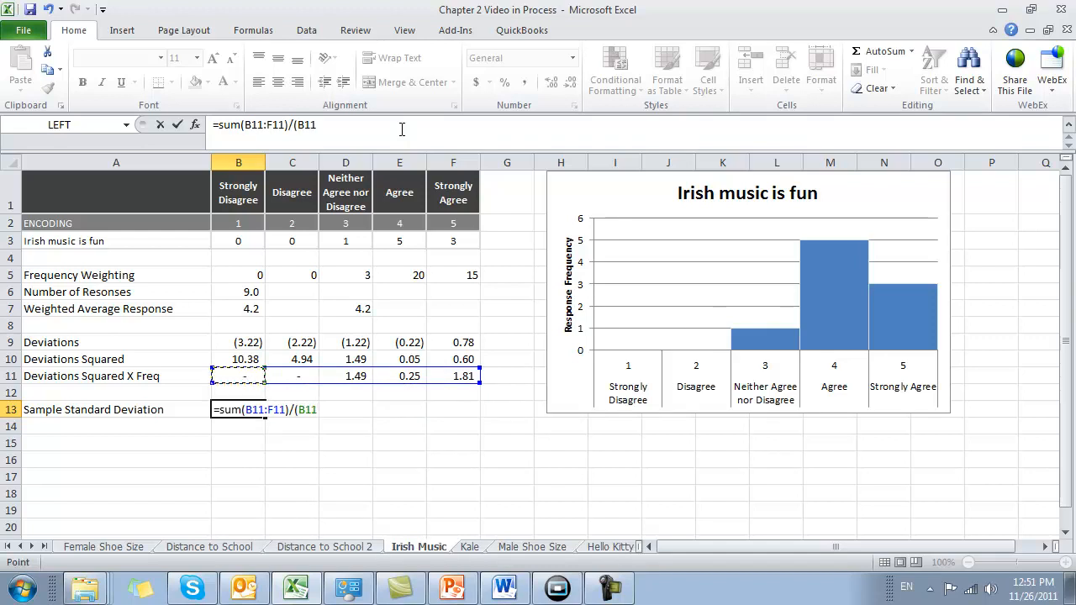
{"action": "key", "text": "Up"}
{"action": "key", "text": "Up"}
{"action": "key", "text": "Up"}
{"action": "key", "text": "Up"}
{"action": "key", "text": "Up"}
{"action": "type", "text": "-1"}
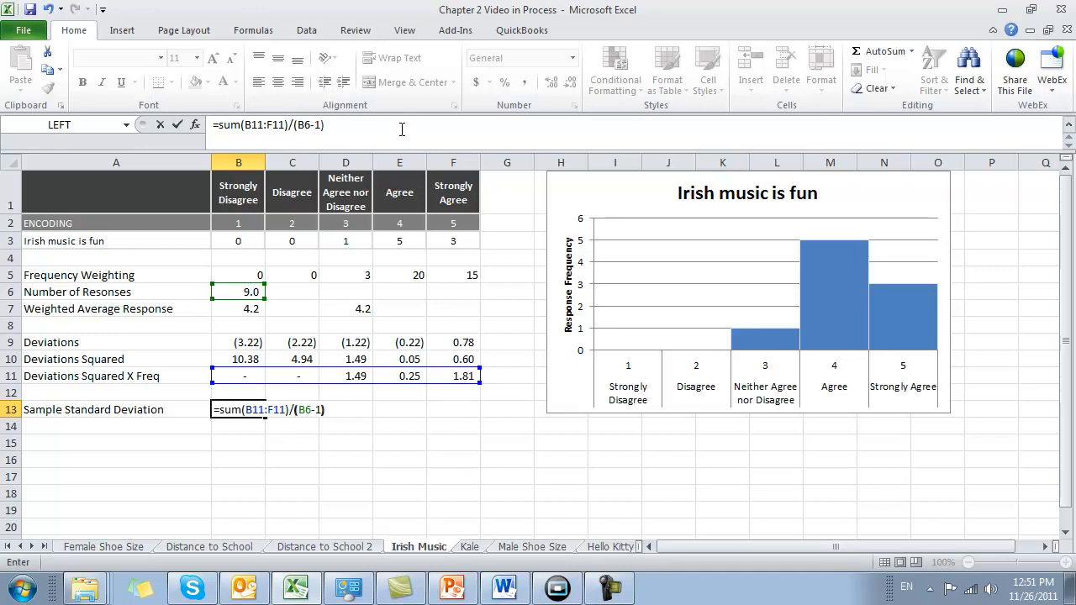
{"action": "type", "text": "))"}
Step: Wrap the B13 formula in a square root so it reads =SQRT(SUM(B11:F11)/(B6-1)), and enter it
{"action": "key", "text": "Left"}
{"action": "key", "text": "Left"}
{"action": "key", "text": "Left"}
{"action": "key", "text": "Left"}
{"action": "key", "text": "Left"}
{"action": "key", "text": "Left"}
{"action": "key", "text": "Left"}
{"action": "key", "text": "Left"}
{"action": "key", "text": "Left"}
{"action": "key", "text": "Left"}
{"action": "key", "text": "Left"}
{"action": "key", "text": "Left"}
{"action": "key", "text": "Left"}
{"action": "key", "text": "Left"}
{"action": "type", "text": "sqrt5("}
{"action": "key", "text": "BackSpace"}
{"action": "key", "text": "BackSpace"}
{"action": "type", "text": "t"}
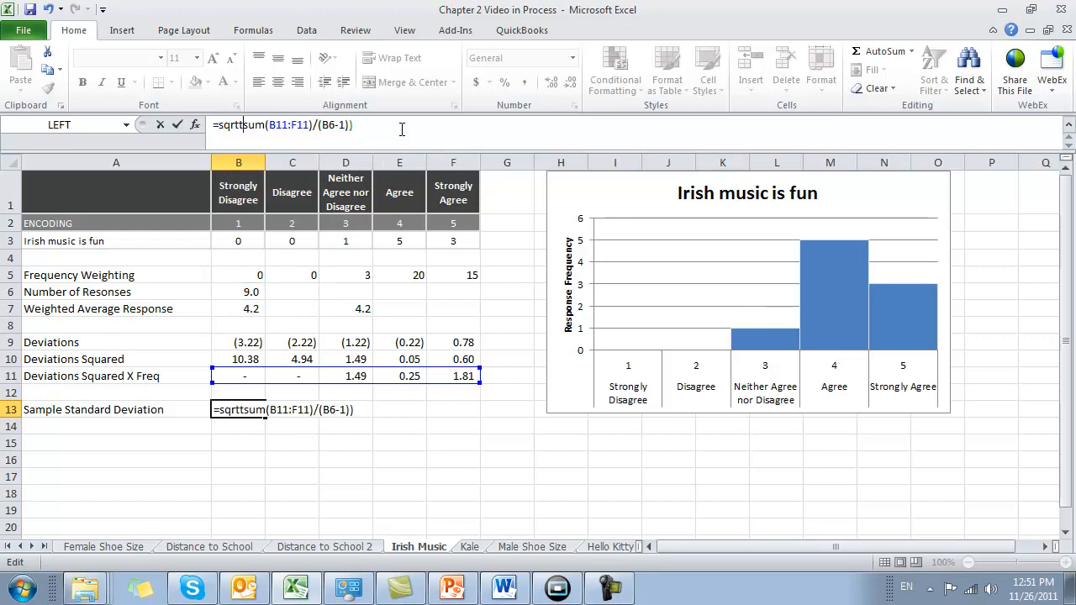
{"action": "key", "text": "BackSpace"}
{"action": "type", "text": "("}
{"action": "key", "text": "Return"}
Step: Format the standard deviation in B13 with comma style and one decimal place
{"action": "key", "text": "Up"}
{"action": "left_click", "coordinate": [524, 84]}
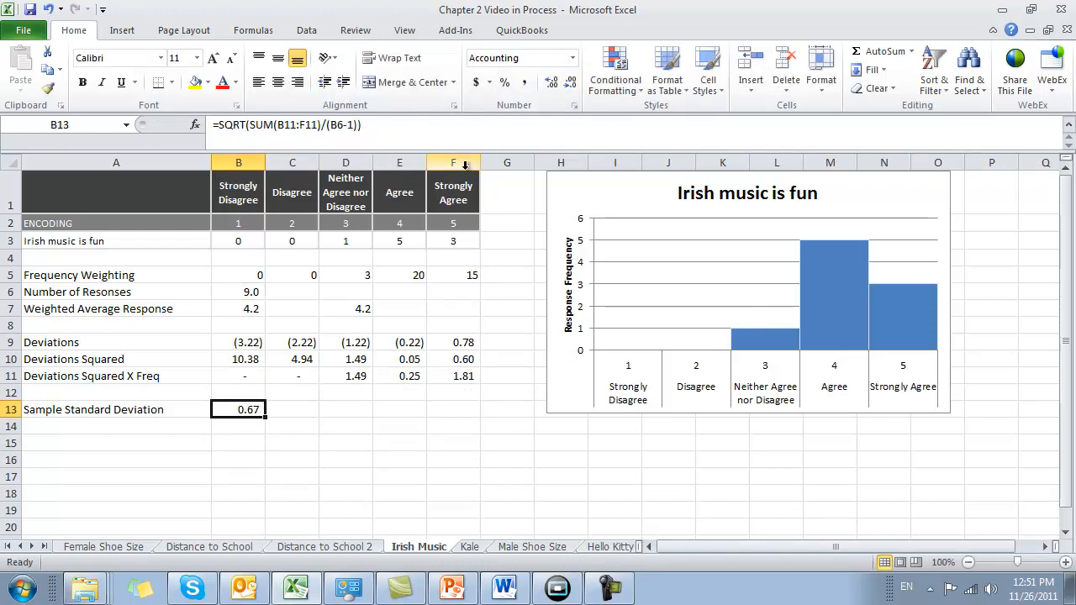
{"action": "left_click", "coordinate": [571, 83]}
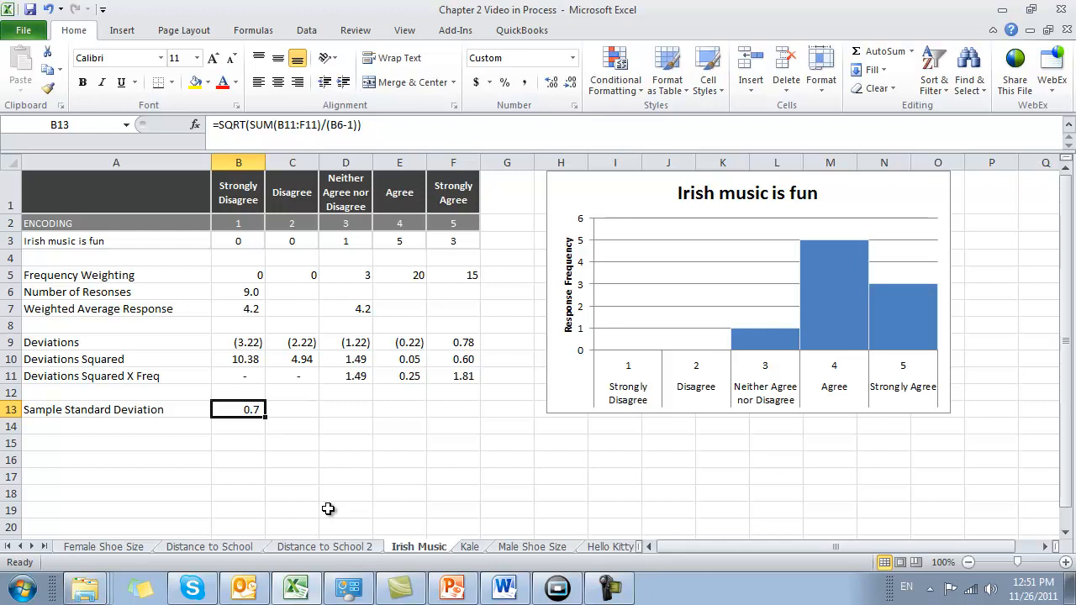
Step: Make the Weighted Average Response label and value in A7:B7 bold
{"action": "key", "text": "Left"}
{"action": "key", "text": "Up"}
{"action": "key", "text": "Up"}
{"action": "key", "text": "Up"}
{"action": "key", "text": "Up"}
{"action": "key", "text": "Up"}
{"action": "key", "text": "Up"}
{"action": "key", "text": "Up"}
{"action": "key", "text": "Down"}
{"action": "key", "text": "shift+Right"}
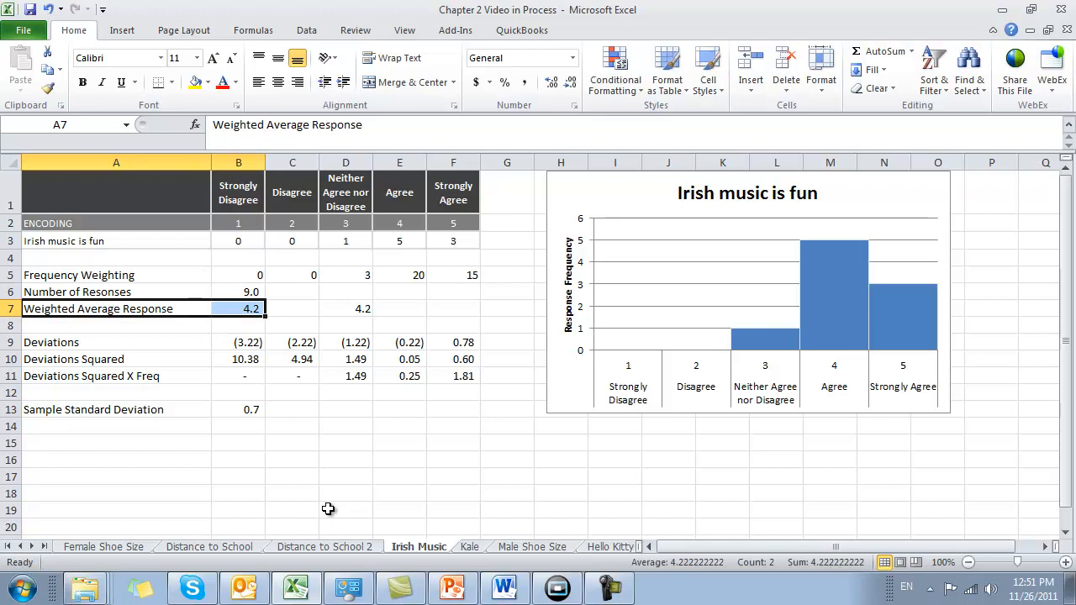
{"action": "key", "text": "ctrl+b"}
Step: Make the Sample Standard Deviation label and value in A13:B13 bold
{"action": "key", "text": "Down"}
{"action": "key", "text": "Down"}
{"action": "key", "text": "Down"}
{"action": "key", "text": "Down"}
{"action": "key", "text": "Down"}
{"action": "key", "text": "Down"}
{"action": "key", "text": "shift+Right"}
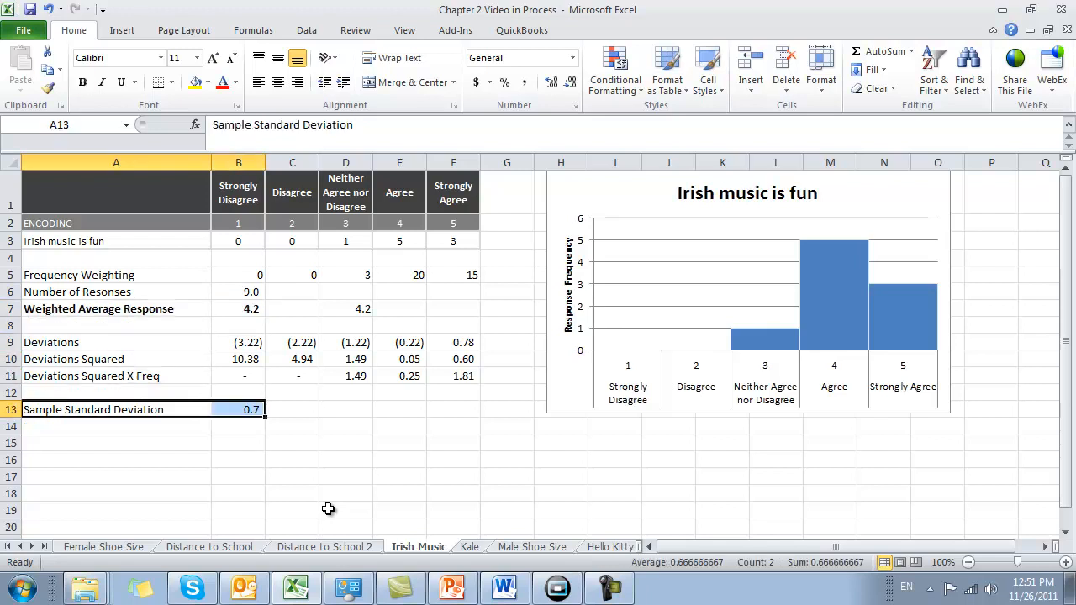
{"action": "key", "text": "ctrl+b"}
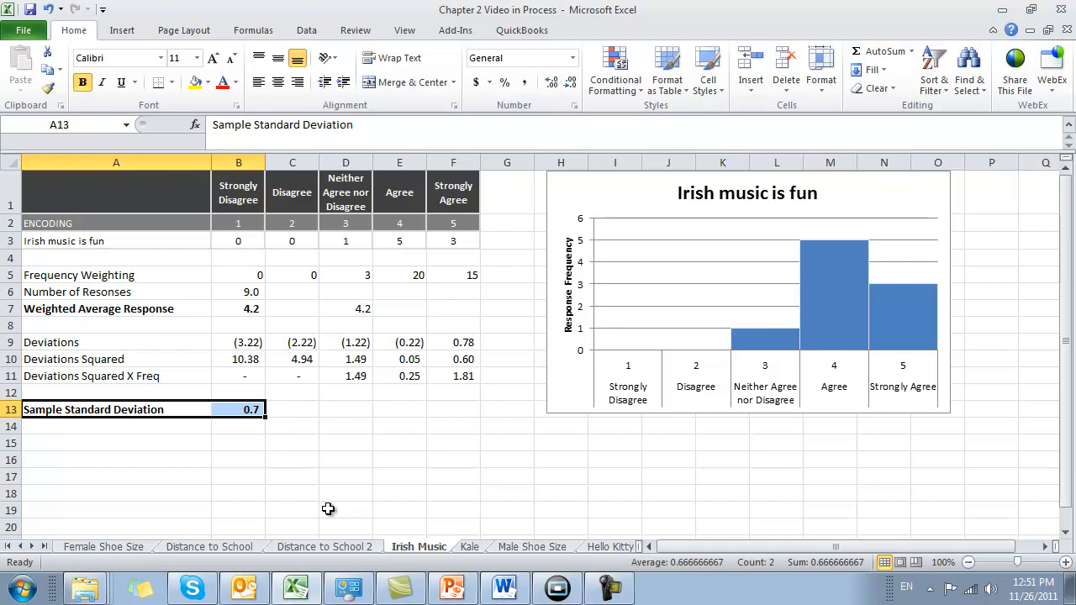
Step: Insert a new blank worksheet after the Firm Performance sheet
{"action": "left_click", "coordinate": [32, 547]}
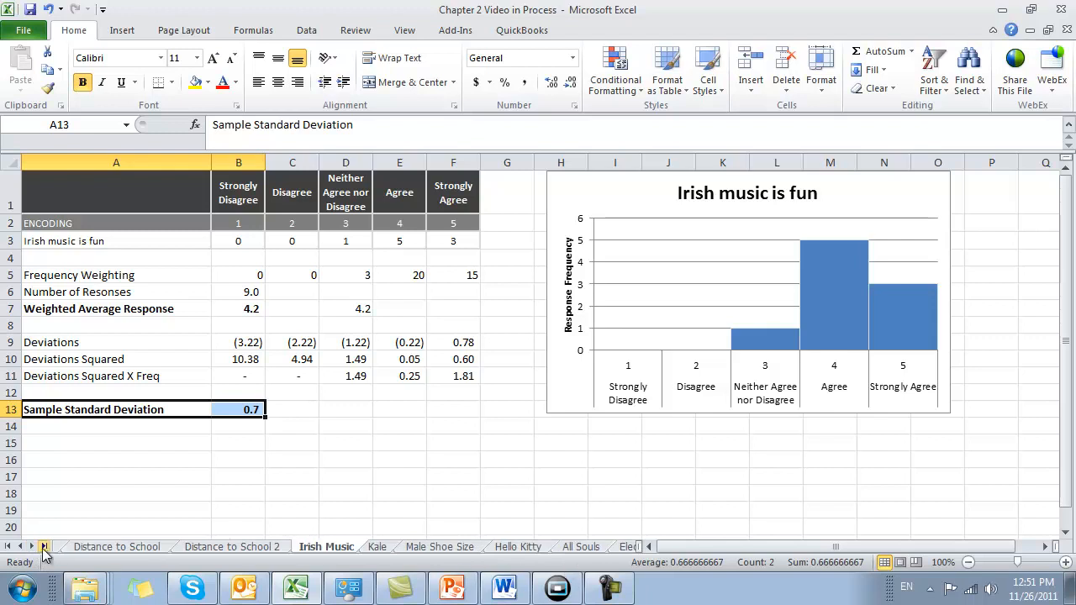
{"action": "left_click", "coordinate": [32, 548]}
{"action": "left_click", "coordinate": [32, 548]}
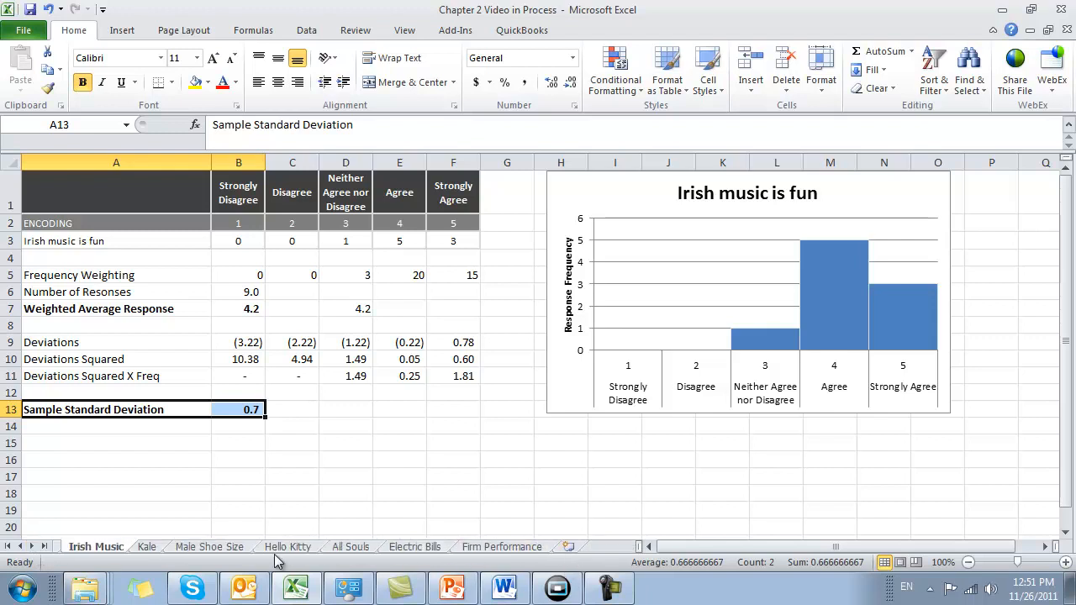
{"action": "left_click", "coordinate": [570, 549]}
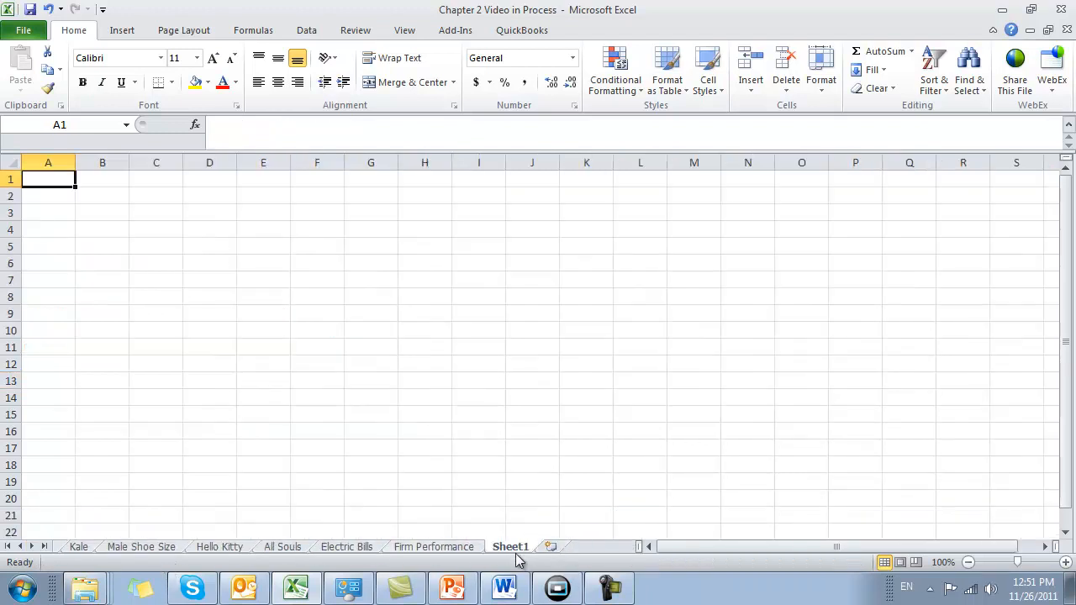
Step: Move the new blank worksheet between Irish Music and Kale, and return to the Irish Music sheet
{"action": "left_click_drag", "start_coordinate": [519, 548], "coordinate": [72, 550]}
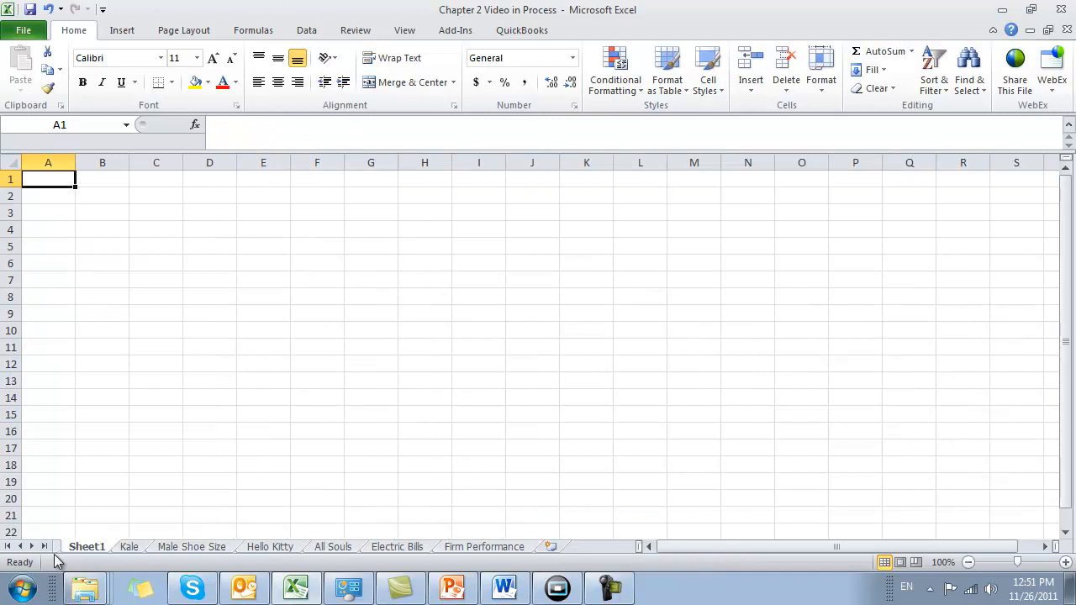
{"action": "left_click", "coordinate": [20, 547]}
{"action": "left_click", "coordinate": [20, 548]}
{"action": "left_click", "coordinate": [20, 547]}
{"action": "left_click", "coordinate": [21, 547]}
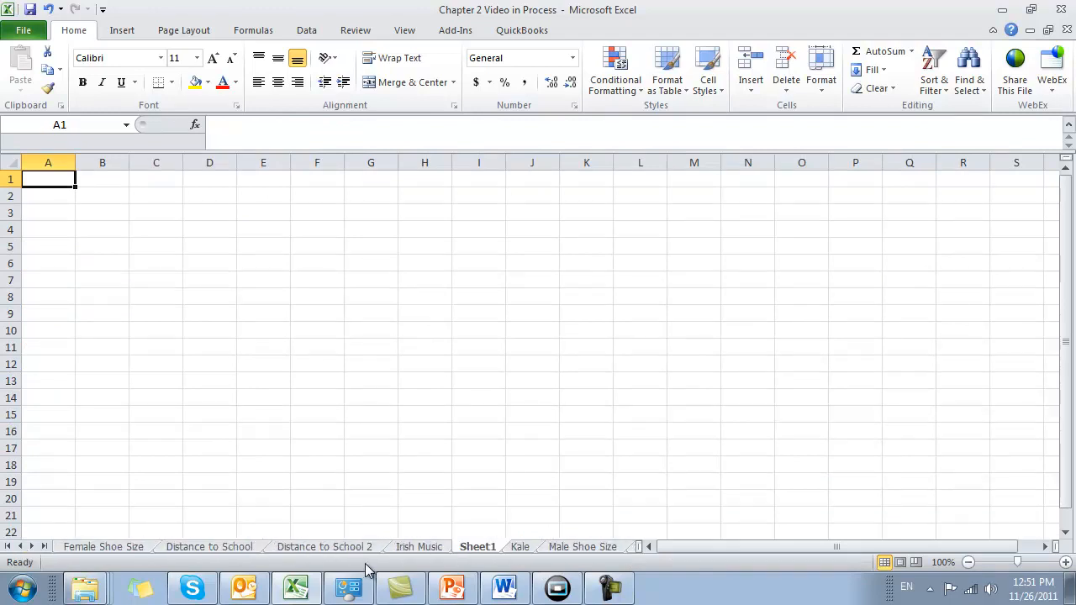
{"action": "left_click", "coordinate": [402, 550]}
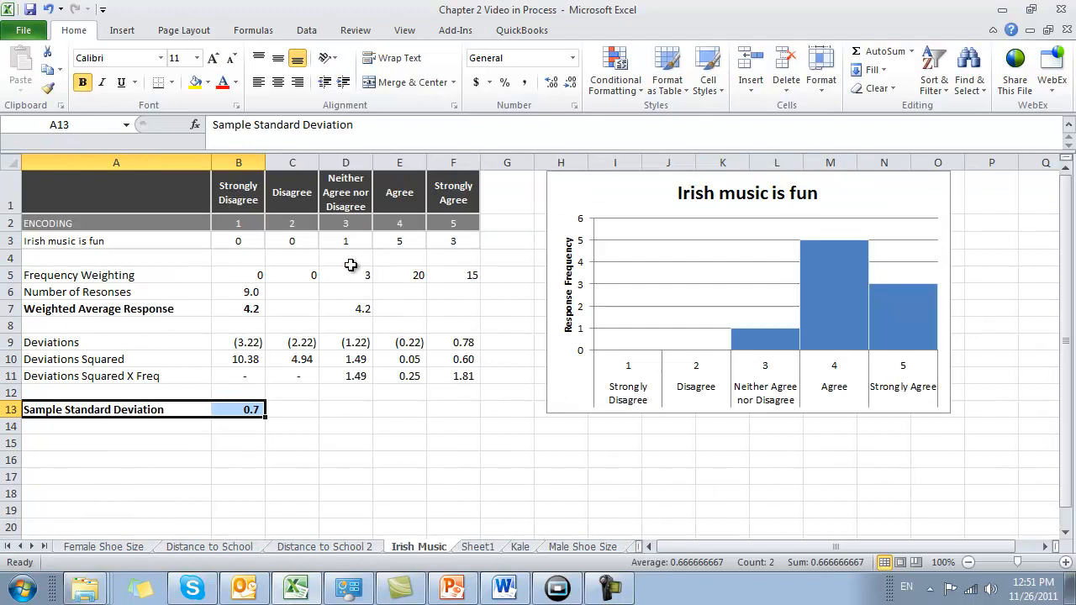
Step: Copy the survey table A1:F3 from the Irish Music sheet to cell A1 of Sheet1
{"action": "left_click_drag", "start_coordinate": [61, 190], "coordinate": [462, 237]}
{"action": "key", "text": "ctrl+c"}
{"action": "left_click", "coordinate": [477, 548]}
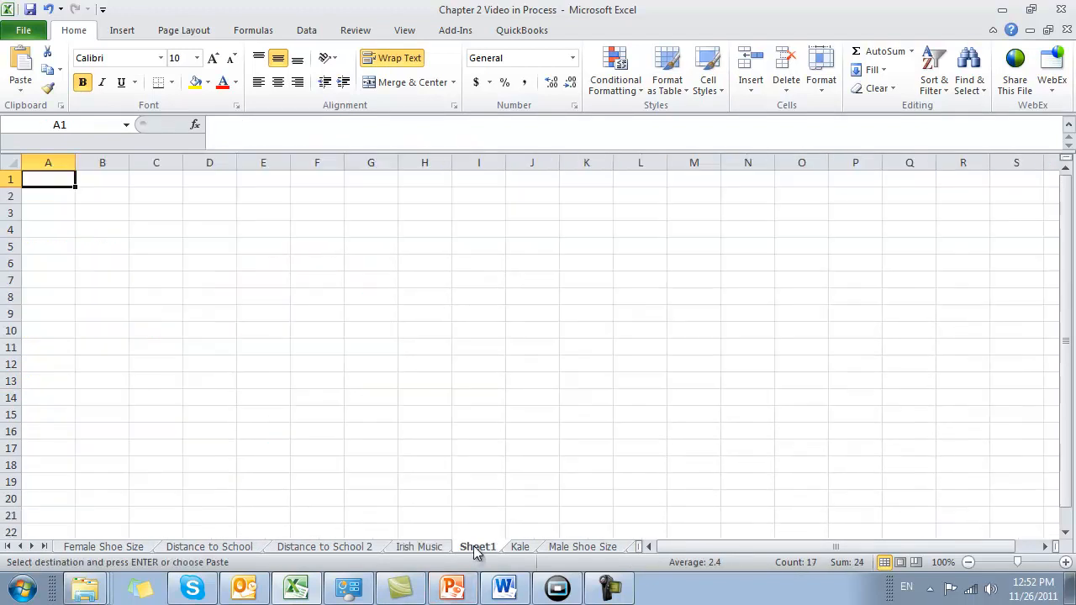
{"action": "key", "text": "ctrl+v"}
{"action": "left_click", "coordinate": [173, 328]}
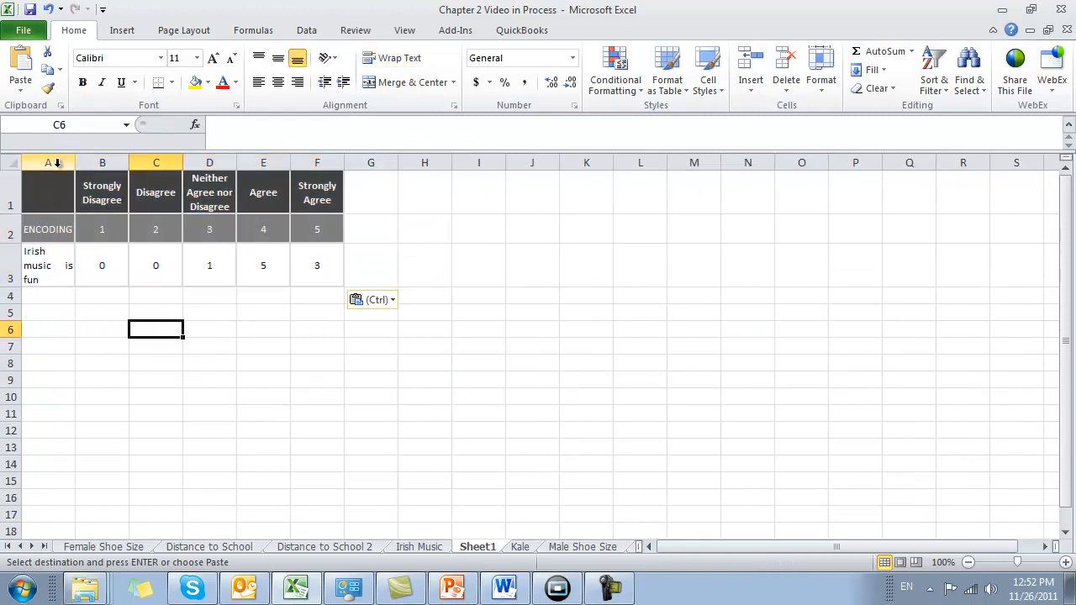
Step: Apply the source table's column widths to the pasted table with Paste Special, and reduce the heights of rows 2 and 3 to fit
{"action": "left_click", "coordinate": [52, 202]}
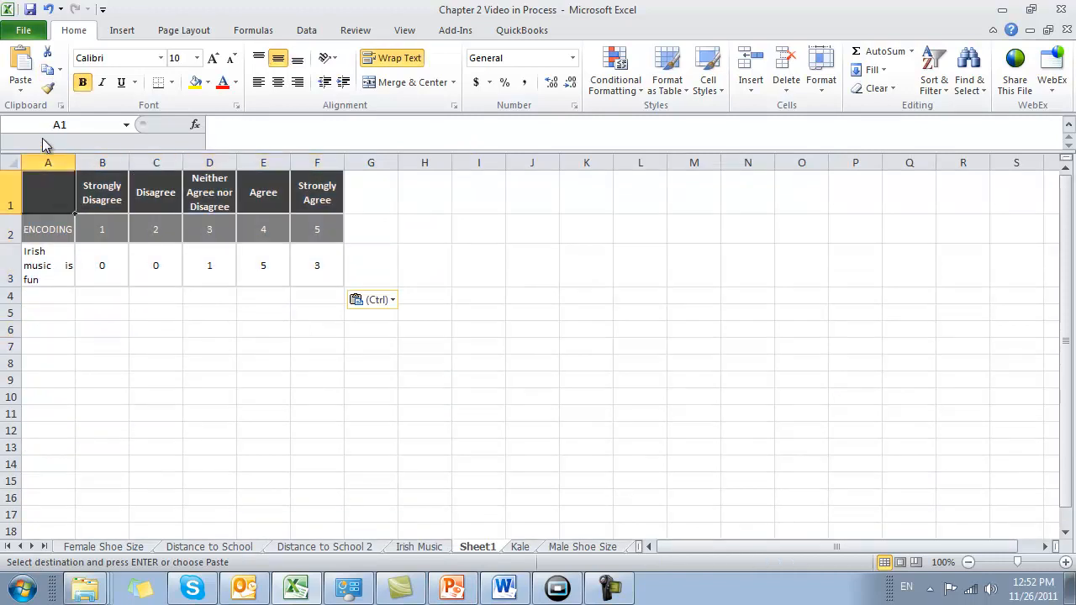
{"action": "left_click", "coordinate": [23, 84]}
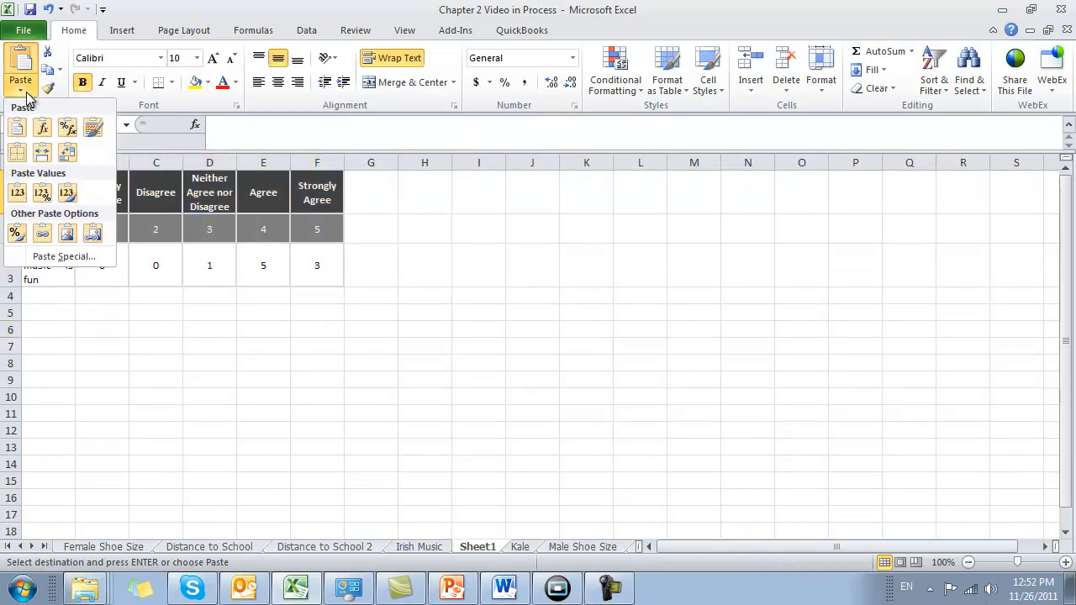
{"action": "left_click", "coordinate": [63, 256]}
{"action": "left_click", "coordinate": [330, 244]}
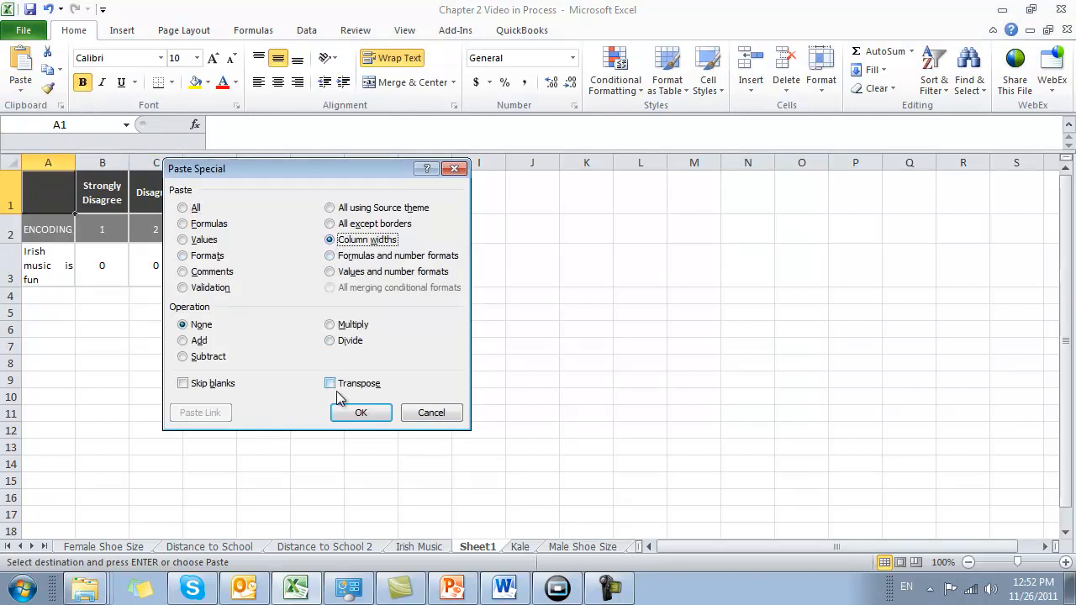
{"action": "left_click", "coordinate": [356, 410]}
{"action": "left_click", "coordinate": [166, 365]}
{"action": "left_click", "coordinate": [82, 194]}
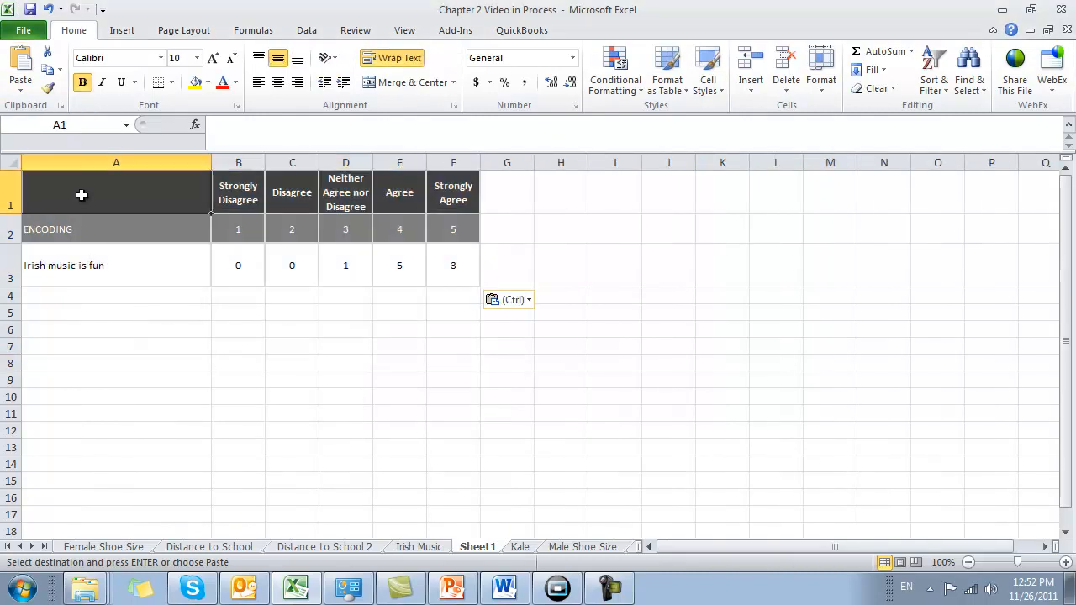
{"action": "left_click", "coordinate": [176, 280]}
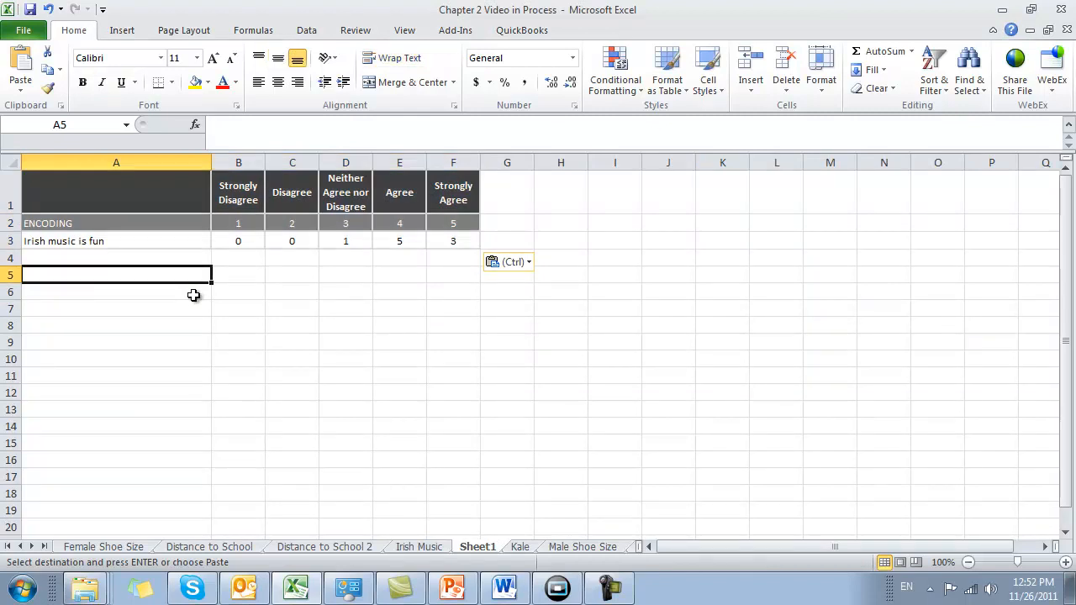
Step: Label cell A4, below the Irish music row, as Probability
{"action": "key", "text": "Up"}
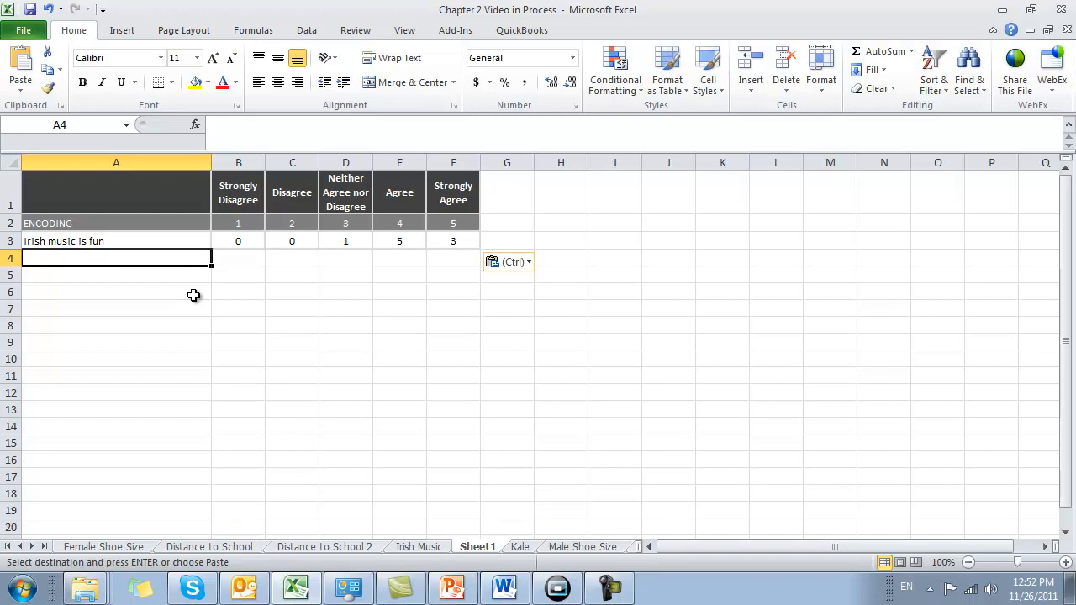
{"action": "key", "text": "Up"}
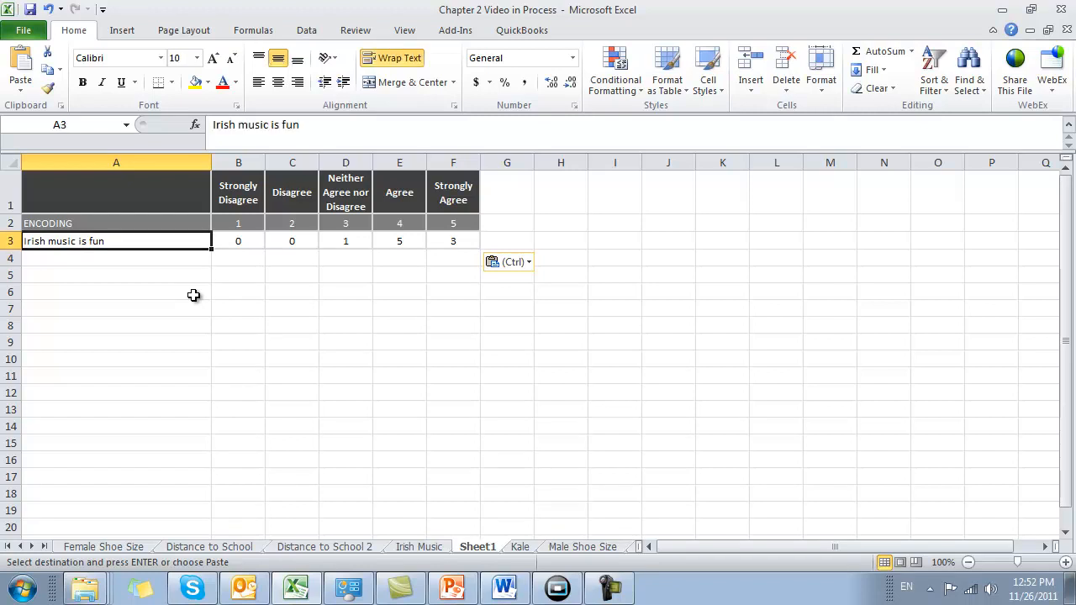
{"action": "key", "text": "Right"}
{"action": "key", "text": "Right"}
{"action": "key", "text": "Right"}
{"action": "key", "text": "Right"}
{"action": "key", "text": "Left"}
{"action": "key", "text": "Left"}
{"action": "key", "text": "Left"}
{"action": "key", "text": "Left"}
{"action": "key", "text": "Down"}
{"action": "type", "text": "Probability"}
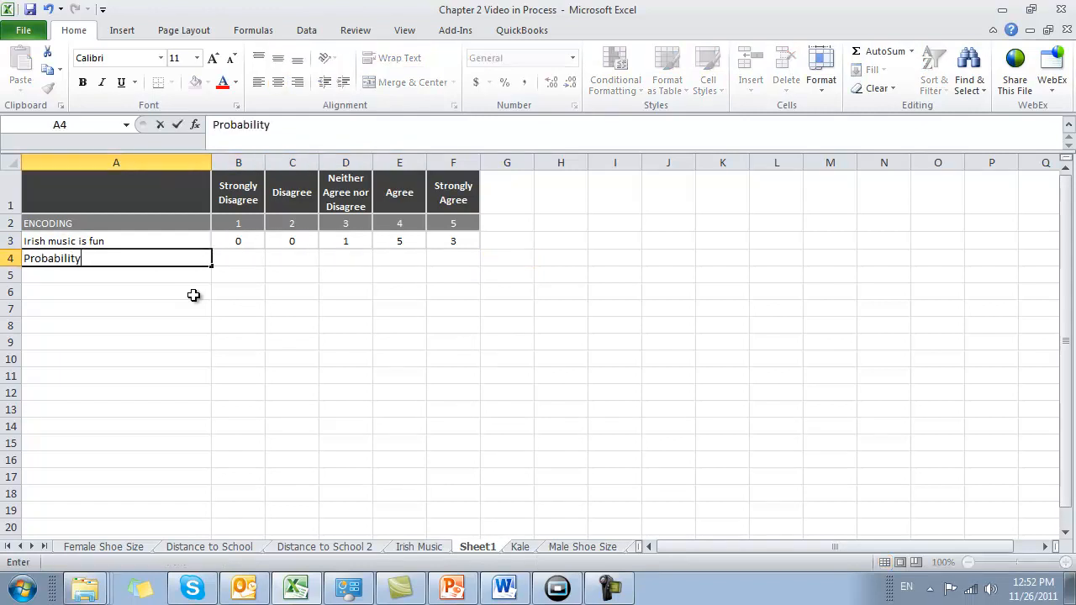
{"action": "key", "text": "Tab"}
Step: Enter =B3/SUM(B3:F3) in B4 and format the cell as a percentage
{"action": "type", "text": "=B3"}
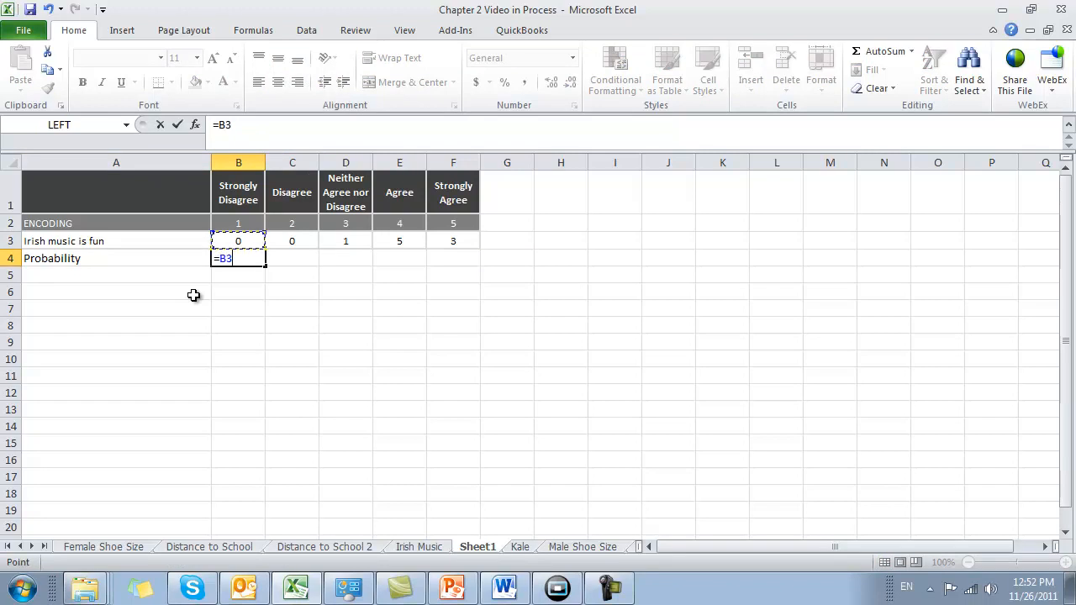
{"action": "type", "text": "/sum("}
{"action": "key", "text": "Up"}
{"action": "key", "text": "shift+Right"}
{"action": "key", "text": "shift+Right"}
{"action": "key", "text": "shift+Right"}
{"action": "key", "text": "shift+Right"}
{"action": "type", "text": ")"}
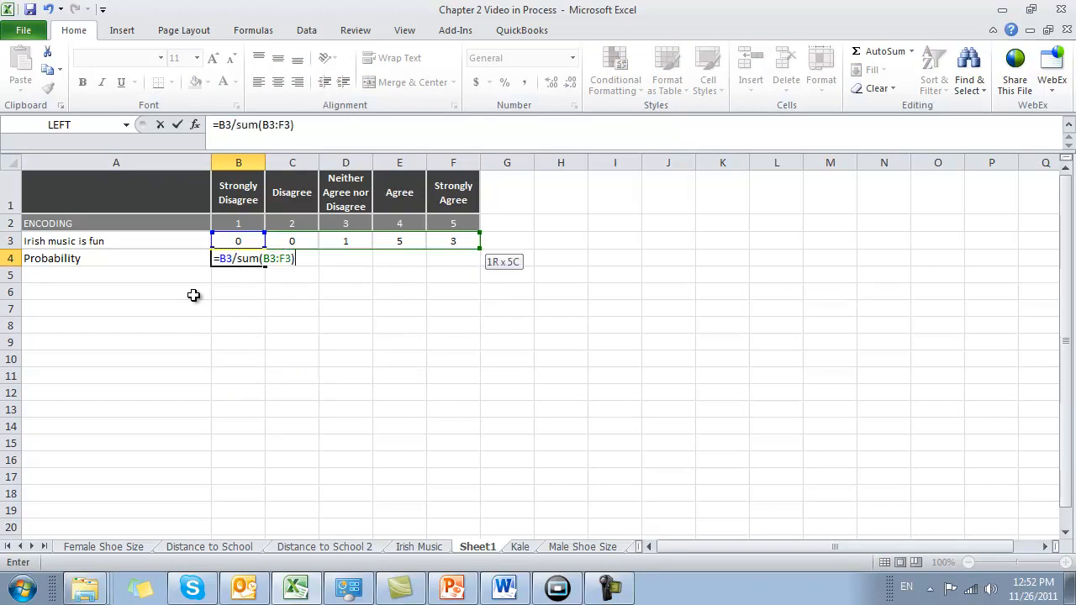
{"action": "key", "text": "Return"}
{"action": "key", "text": "Up"}
{"action": "key", "text": "Right"}
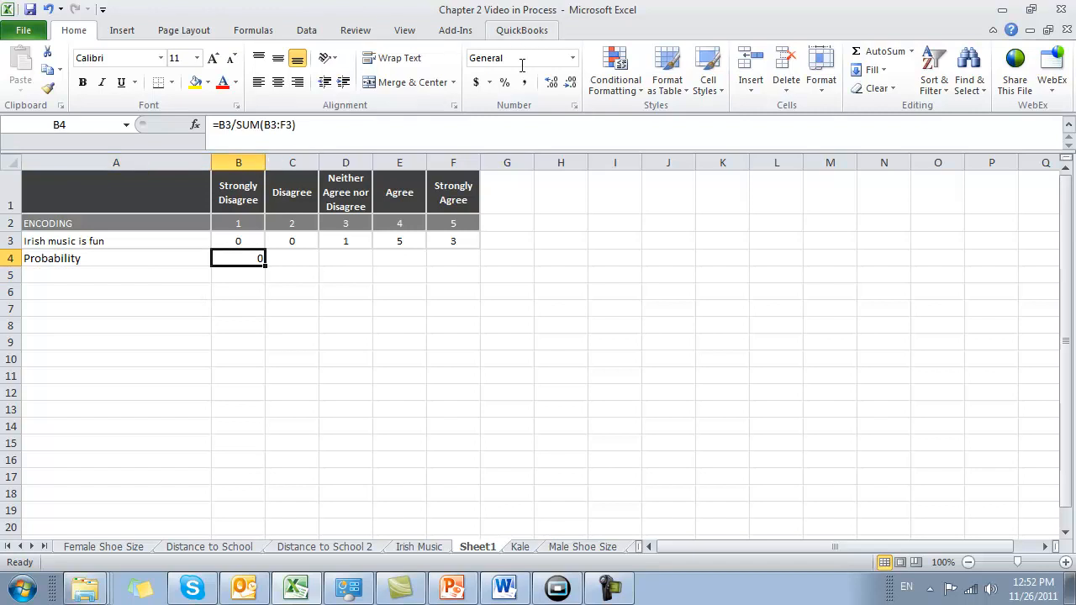
{"action": "left_click", "coordinate": [505, 82]}
Step: Try fixing the rows in the B4 formula as =B3/SUM(B$3:F$3) and copying it across B4:F4
{"action": "left_click", "coordinate": [282, 125]}
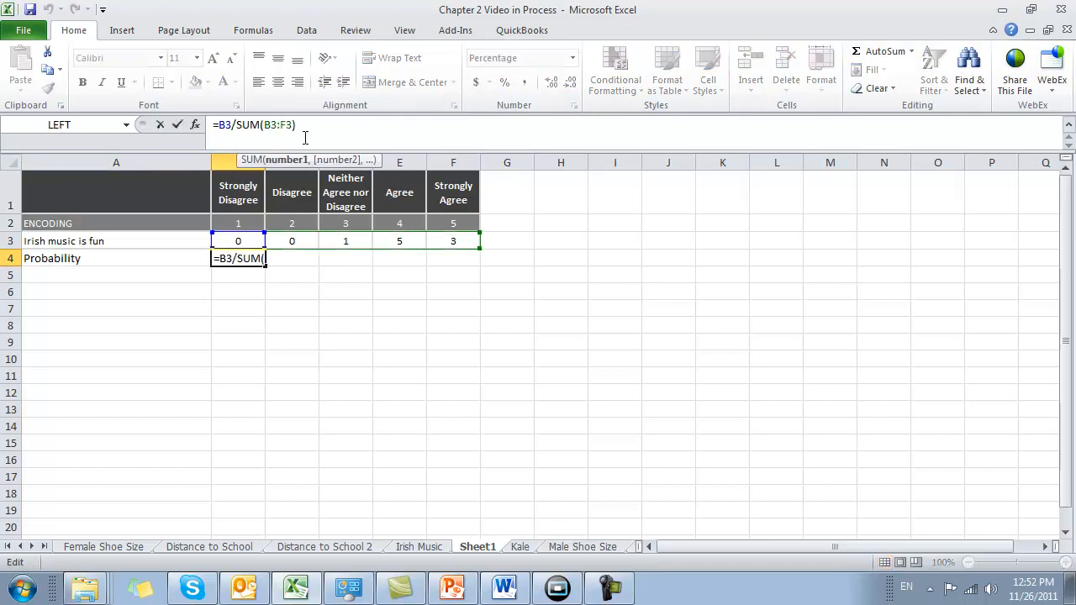
{"action": "type", "text": "$3:F$"}
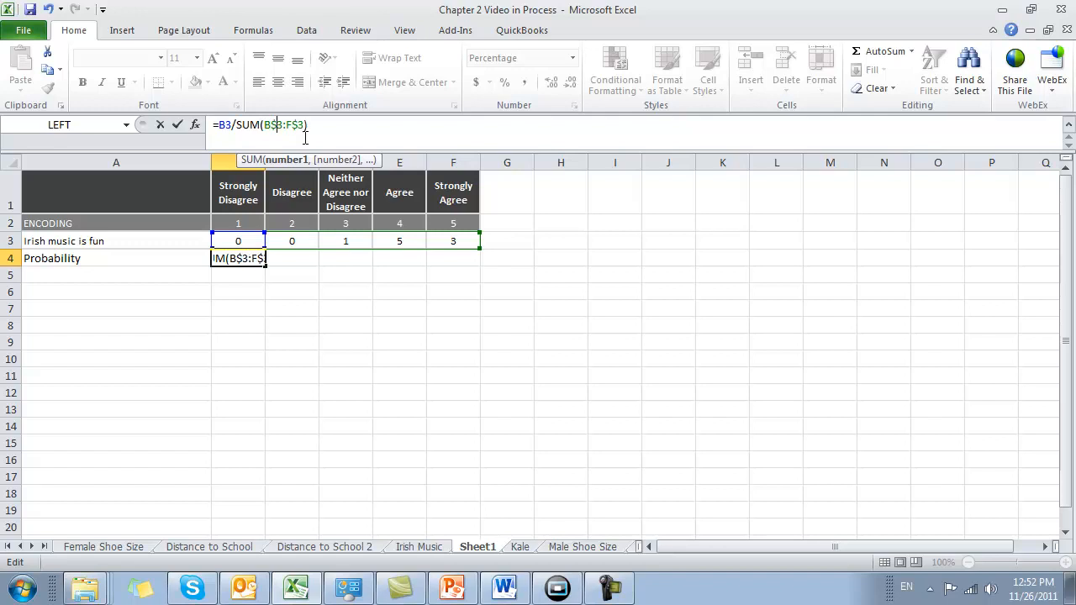
{"action": "key", "text": "ctrl+Return"}
{"action": "key", "text": "ctrl+c"}
{"action": "key", "text": "shift+Right"}
{"action": "key", "text": "shift+Right"}
{"action": "key", "text": "shift+Right"}
{"action": "key", "text": "shift+Right"}
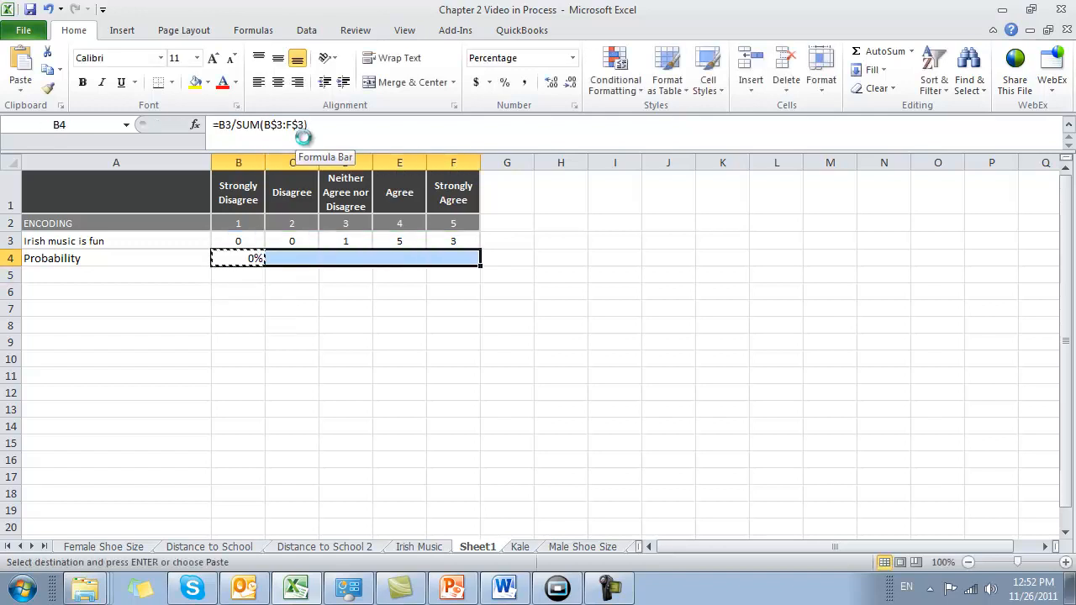
{"action": "key", "text": "Return"}
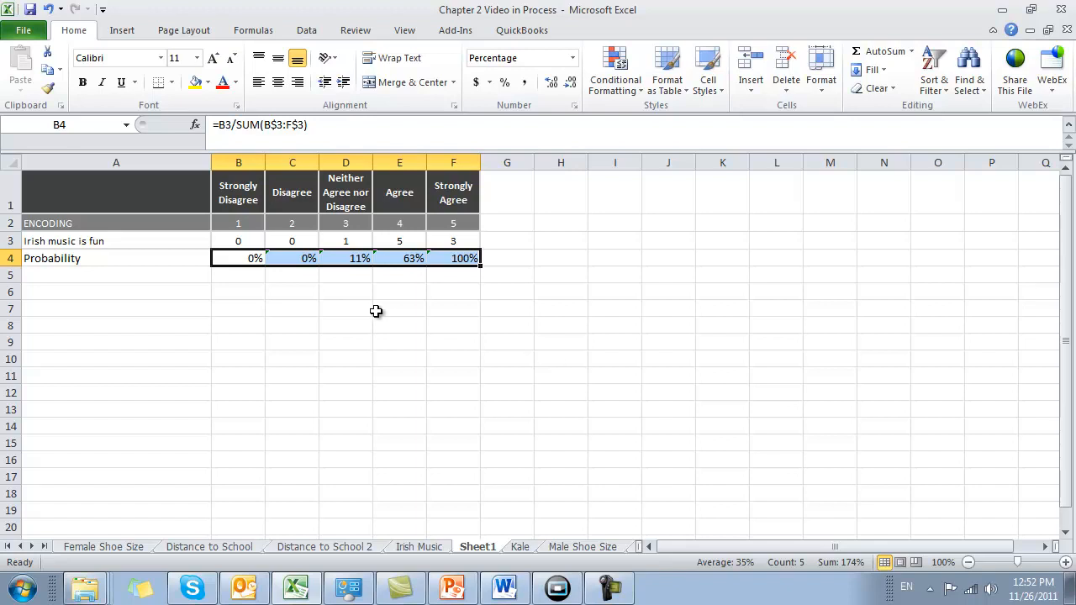
Step: Change the B4 formula to =B3/SUM($B3:$F3) so that the columns of the sum range are fixed
{"action": "left_click", "coordinate": [298, 124]}
{"action": "key", "text": "BackSpace"}
{"action": "key", "text": "Left"}
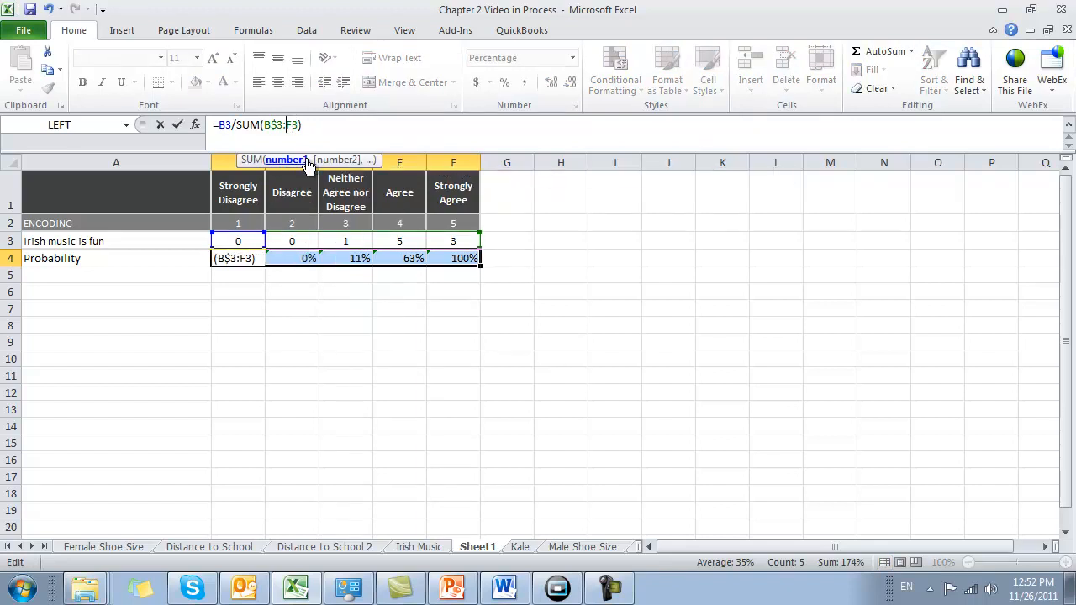
{"action": "type", "text": "$"}
{"action": "key", "text": "Left"}
{"action": "key", "text": "Left"}
{"action": "key", "text": "Left"}
{"action": "key", "text": "BackSpace"}
{"action": "key", "text": "Left"}
{"action": "type", "text": "$"}
{"action": "key", "text": "Return"}
{"action": "key", "text": "Up"}
{"action": "key", "text": "Down"}
{"action": "key", "text": "Left"}
Step: Copy the probability formula from B4 across to F4
{"action": "key", "text": "ctrl+c"}
{"action": "key", "text": "shift+Right"}
{"action": "key", "text": "shift+Right"}
{"action": "key", "text": "shift+Right"}
{"action": "key", "text": "shift+Right"}
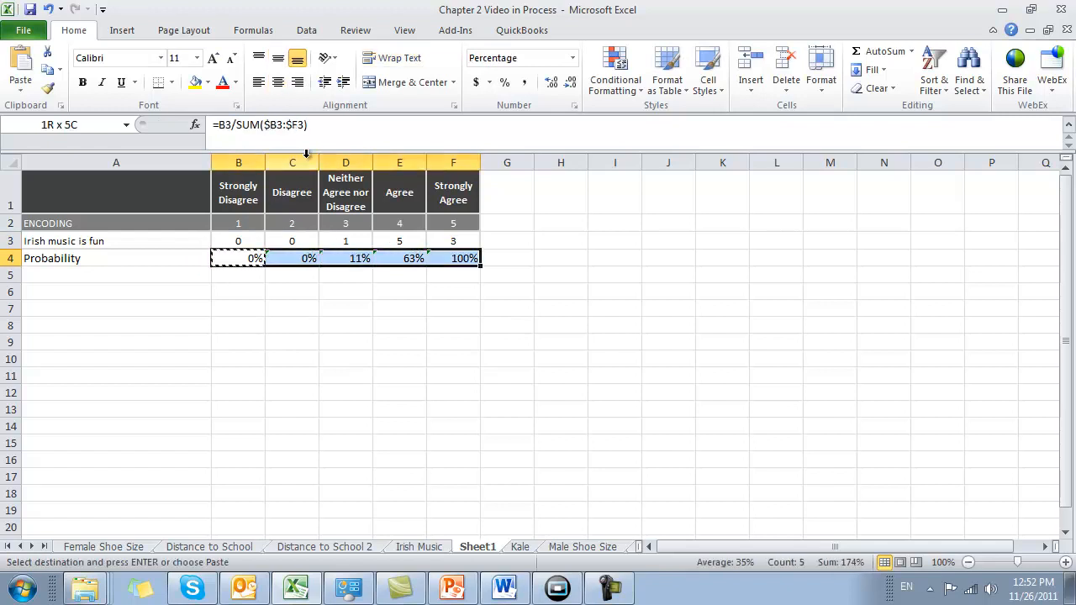
{"action": "key", "text": "Return"}
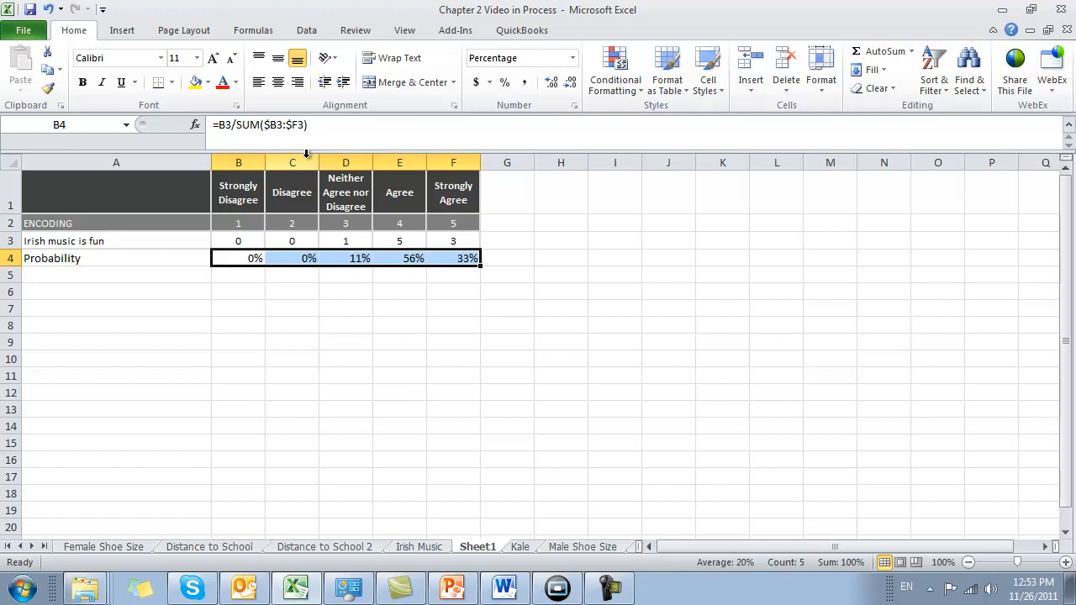
{"action": "key", "text": "Down"}
{"action": "key", "text": "Down"}
{"action": "key", "text": "Up"}
{"action": "key", "text": "Up"}
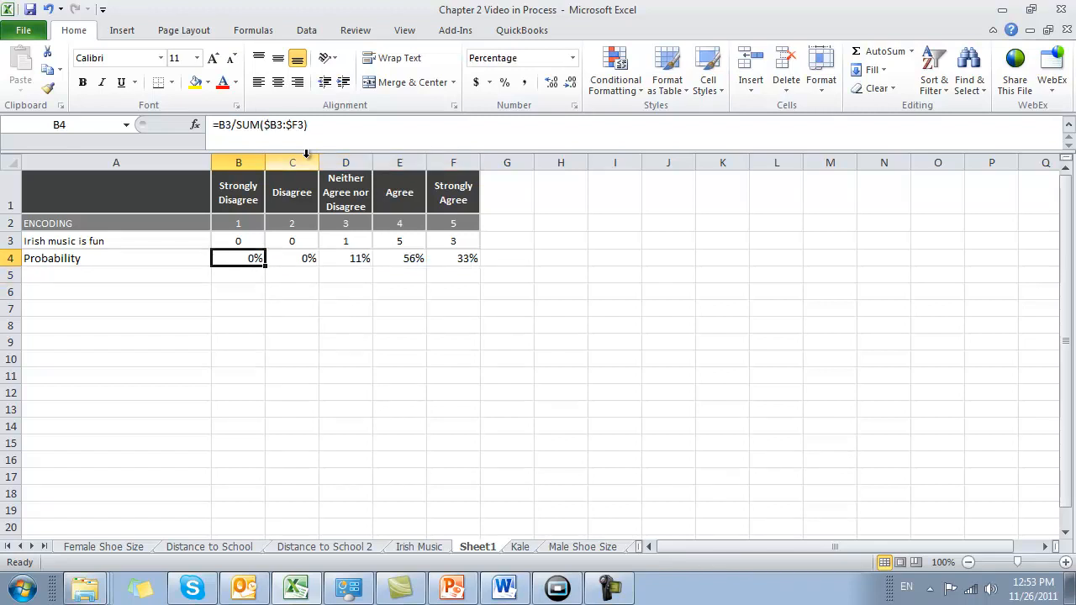
{"action": "key", "text": "ctrl+shift+Right"}
{"action": "key", "text": "Up"}
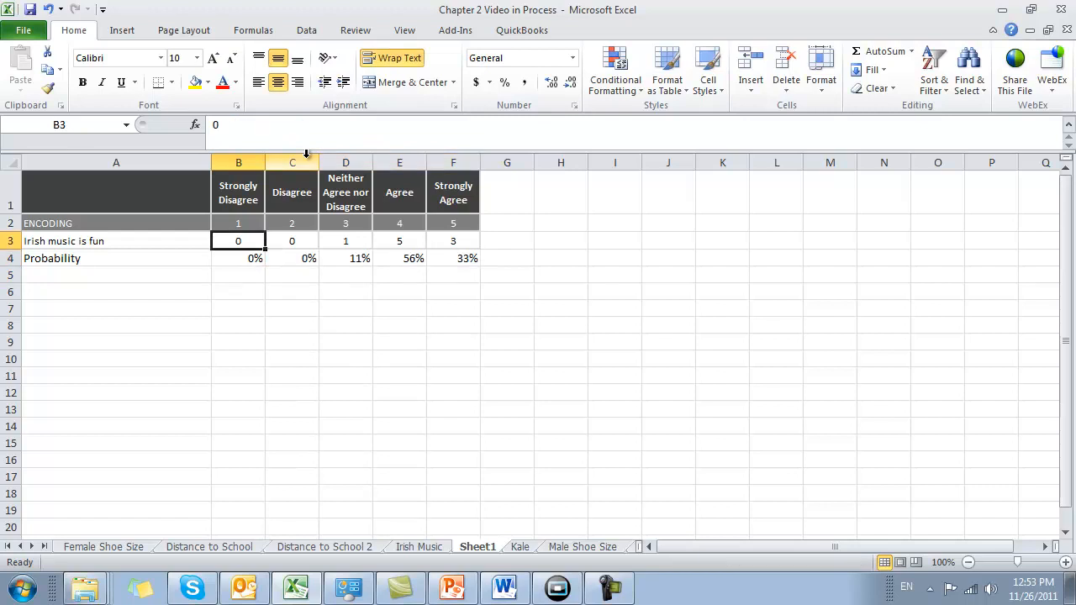
{"action": "key", "text": "ctrl+shift+Right"}
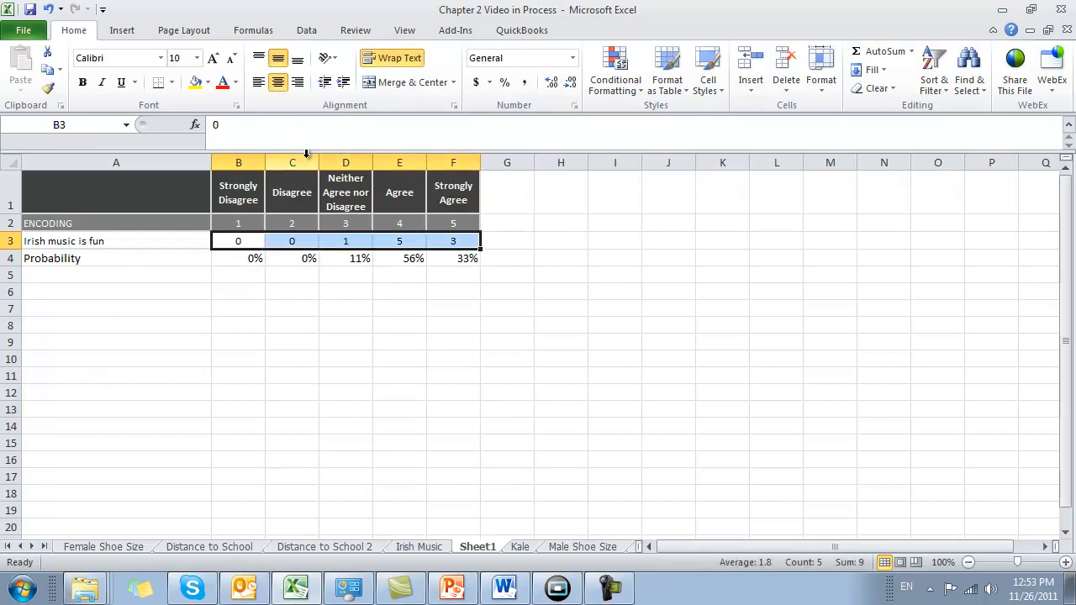
Step: Enter the label Weigted Average Response in cell A6
{"action": "key", "text": "Down"}
{"action": "key", "text": "Down"}
{"action": "key", "text": "Down"}
{"action": "key", "text": "Left"}
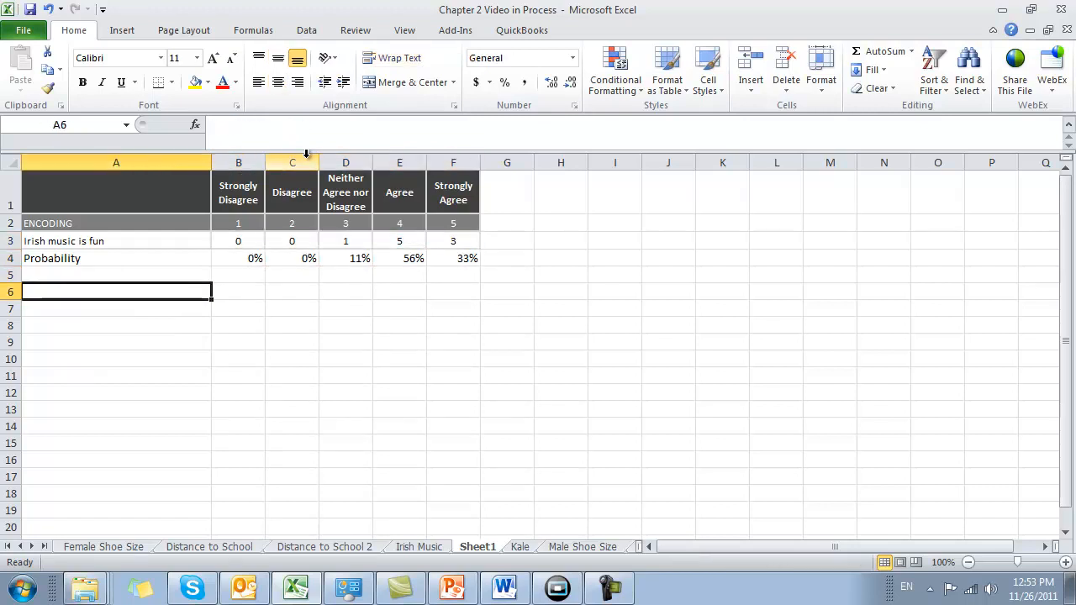
{"action": "type", "text": "Weigted Average Response"}
{"action": "key", "text": "Tab"}
Step: Enter =sumproducts(B2:F2,B4:F4) in B6 to combine the encodings with their probabilities
{"action": "type", "text": "="}
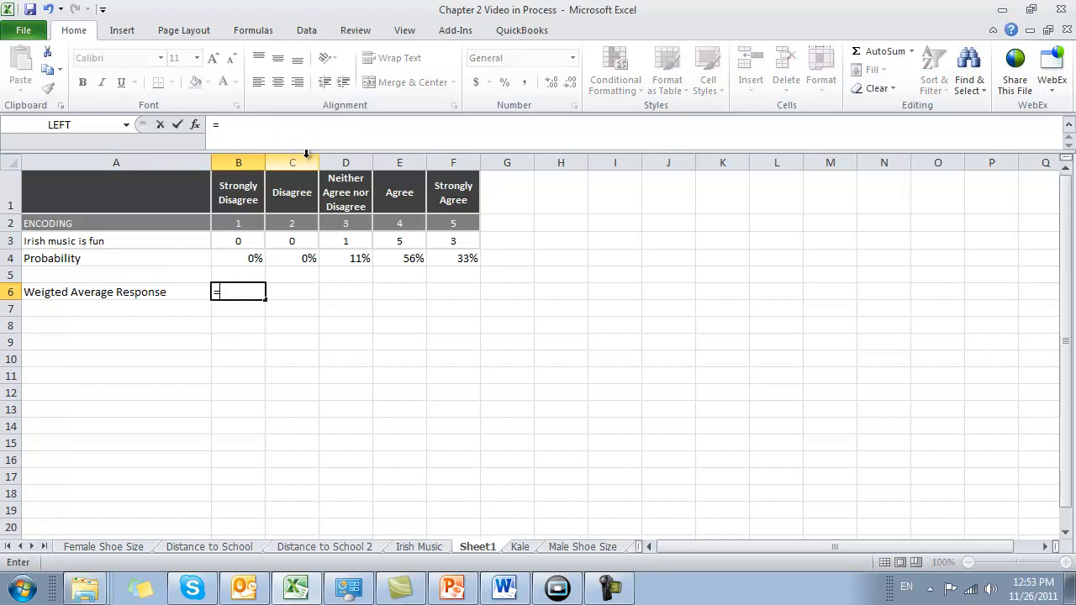
{"action": "type", "text": "sumproducts("}
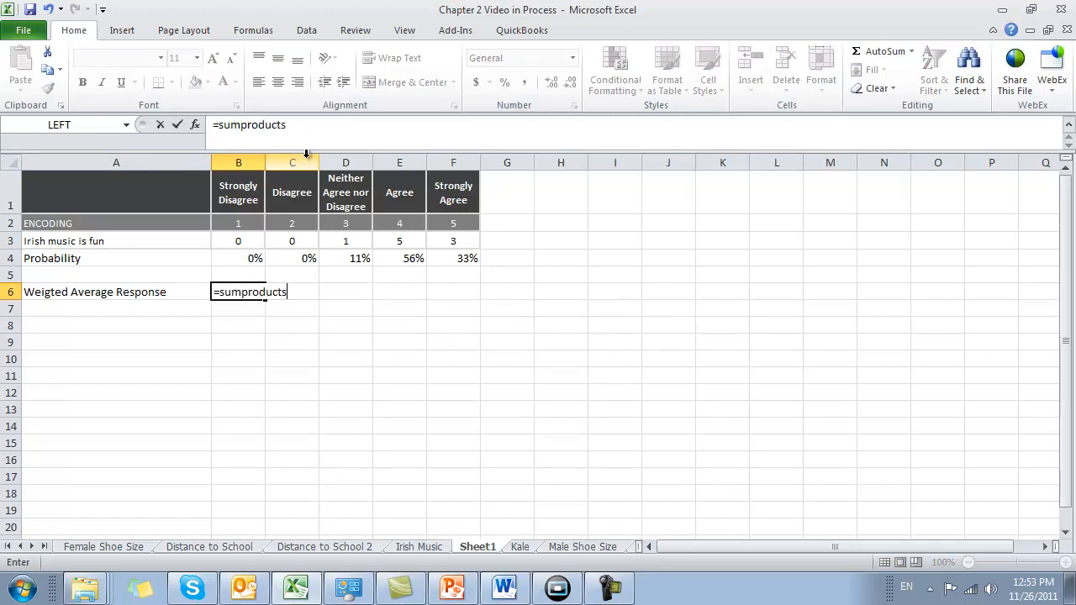
{"action": "key", "text": "Up"}
{"action": "key", "text": "Up"}
{"action": "key", "text": "Up"}
{"action": "key", "text": "Up"}
{"action": "key", "text": "shift+Right"}
{"action": "key", "text": "shift+Right"}
{"action": "key", "text": "shift+Right"}
{"action": "key", "text": "shift+Right"}
{"action": "key", "text": "Up"}
{"action": "key", "text": "Up"}
{"action": "key", "text": "Up"}
{"action": "key", "text": "Down"}
{"action": "key", "text": "shift+Right"}
{"action": "key", "text": "shift+Right"}
{"action": "key", "text": "shift+Right"}
{"action": "key", "text": "shift+Right"}
{"action": "type", "text": ")"}
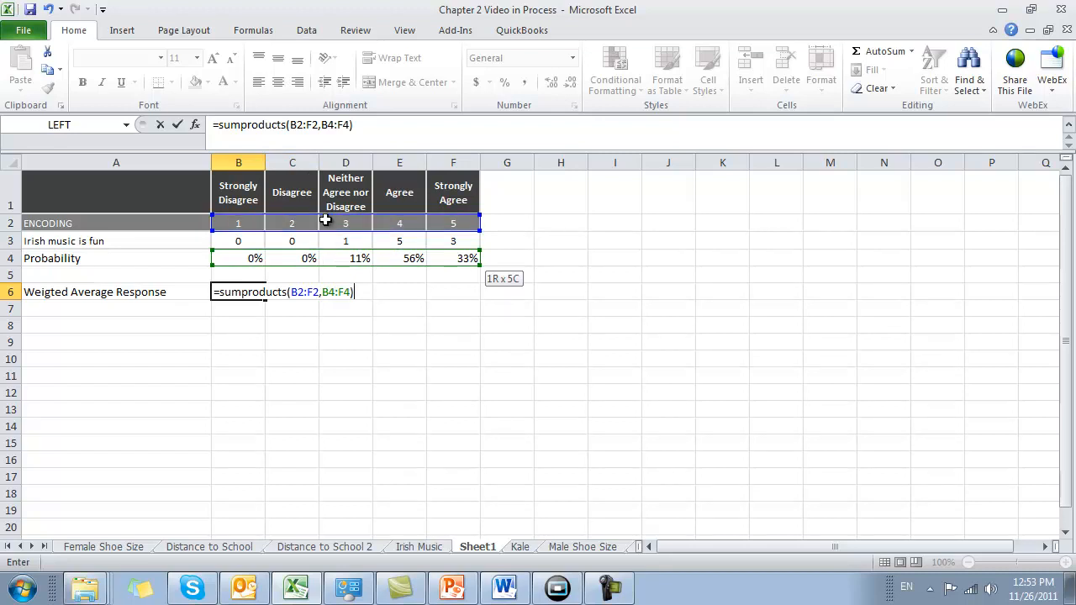
{"action": "key", "text": "Return"}
{"action": "key", "text": "Up"}
{"action": "key", "text": "Right"}
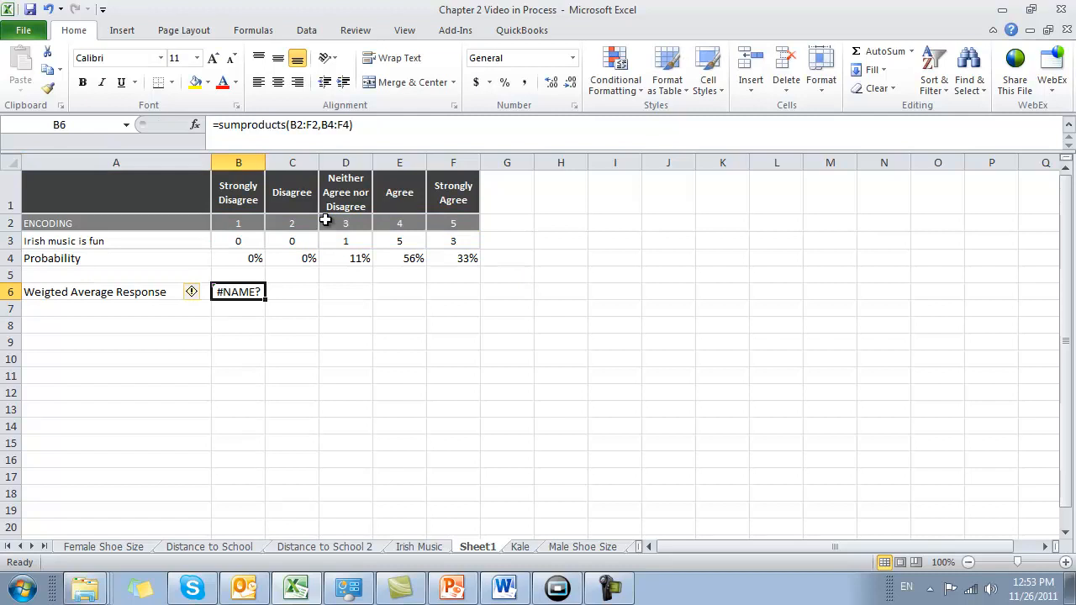
Step: Correct the function name in B6 to SUMPRODUCT and format the result in comma style with one decimal place
{"action": "left_click", "coordinate": [459, 133]}
{"action": "left_click_drag", "start_coordinate": [283, 125], "coordinate": [288, 126]}
{"action": "key", "text": "BackSpace"}
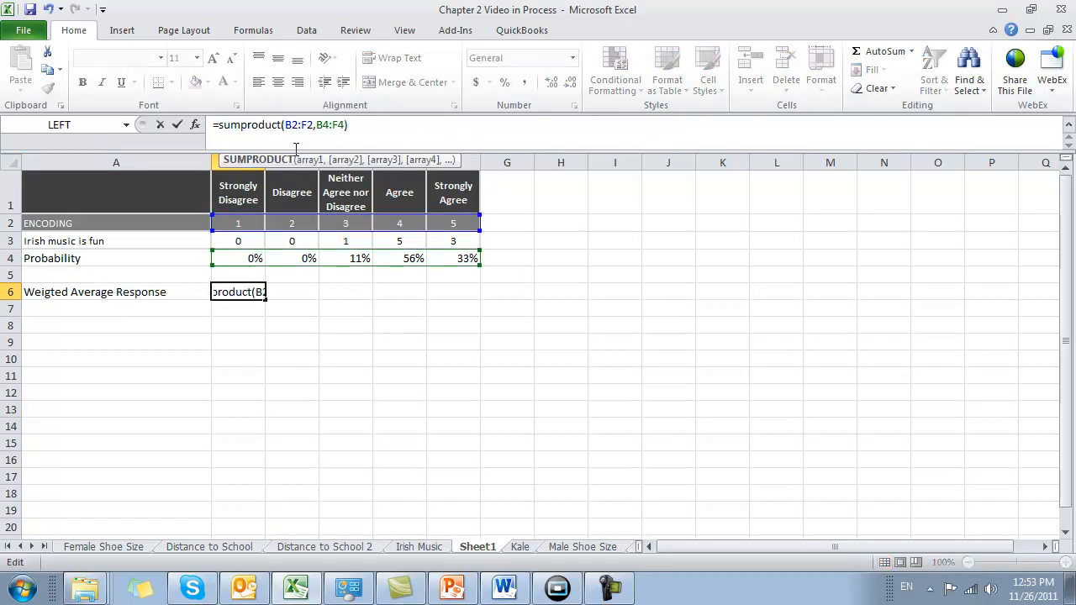
{"action": "key", "text": "Return"}
{"action": "key", "text": "Up"}
{"action": "left_click", "coordinate": [524, 81]}
{"action": "left_click", "coordinate": [571, 82]}
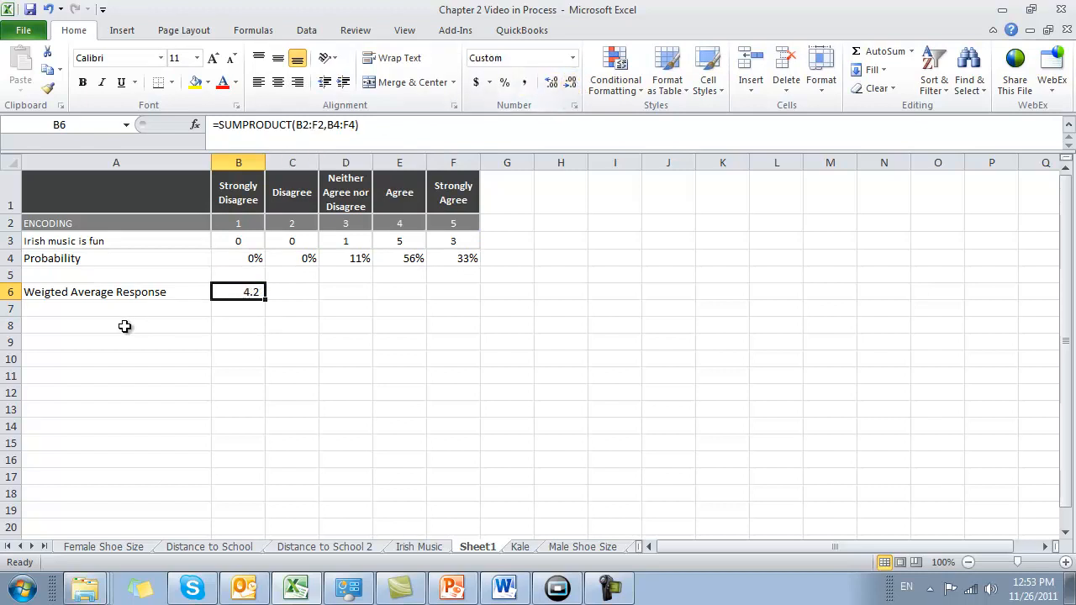
Step: Enter the label N in cell A5
{"action": "left_click", "coordinate": [95, 311]}
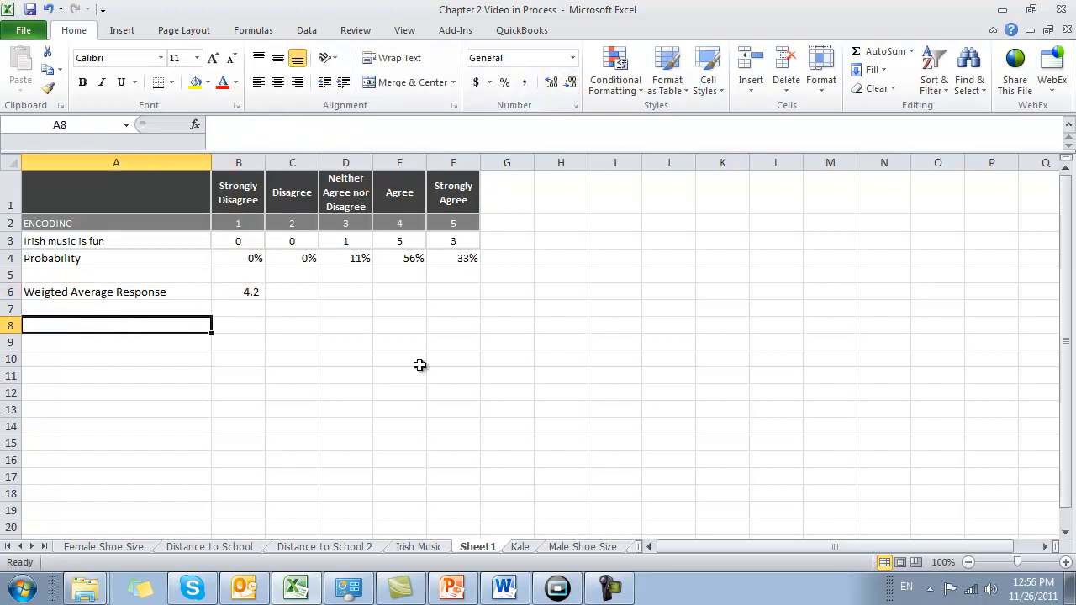
{"action": "key", "text": "Up"}
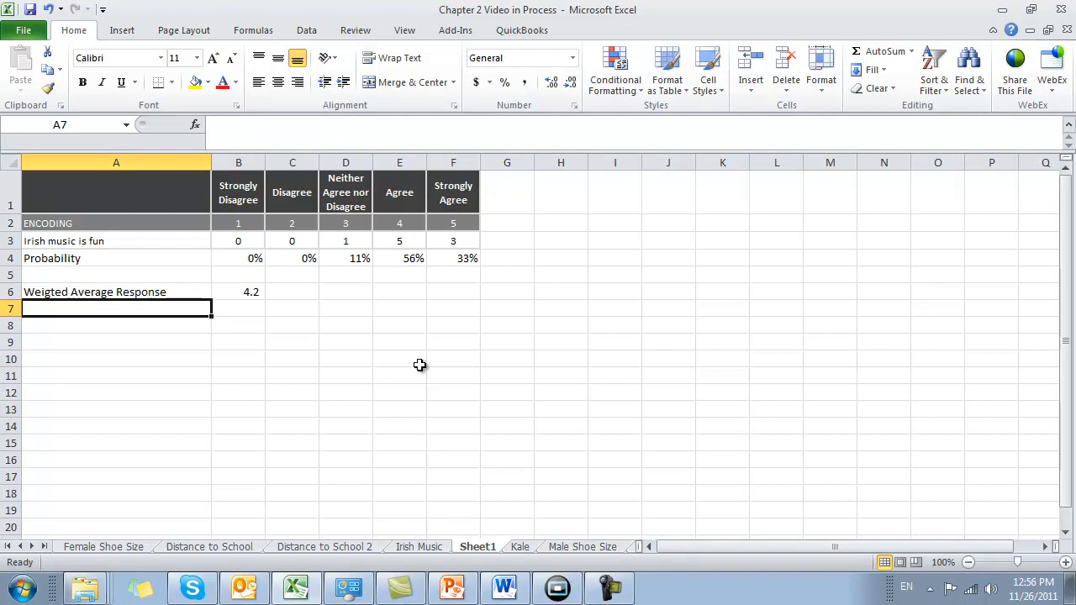
{"action": "key", "text": "Up"}
{"action": "key", "text": "Up"}
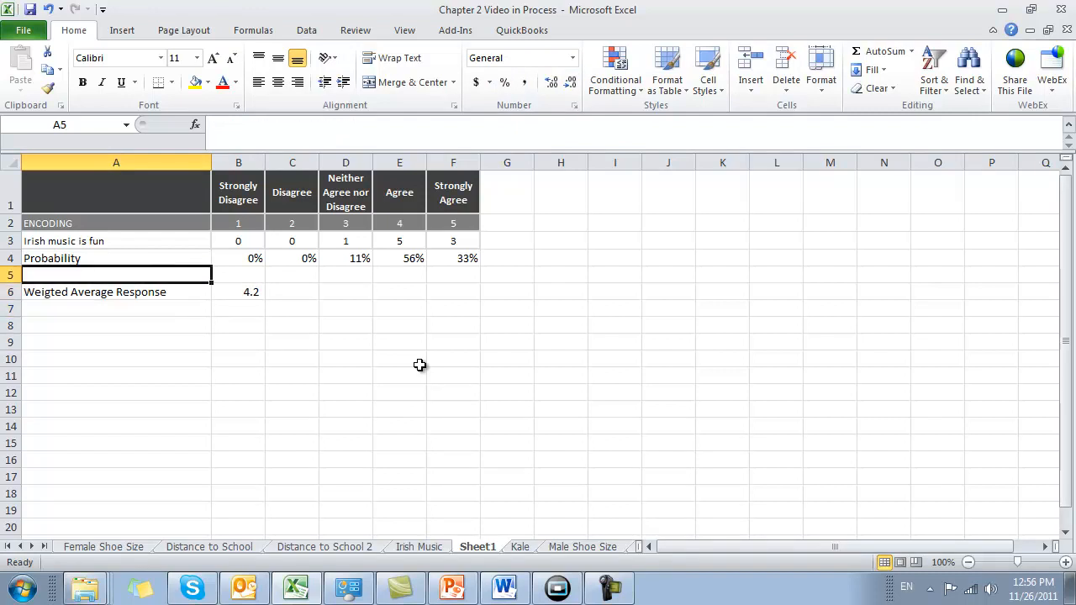
{"action": "type", "text": "NJ"}
{"action": "key", "text": "Tab"}
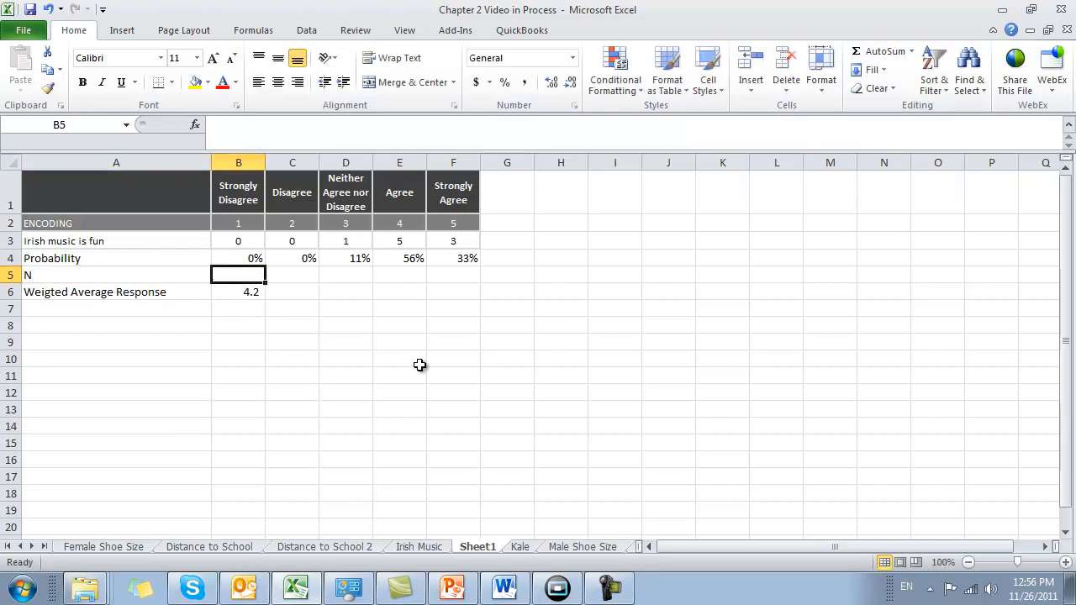
Step: Enter a SUM formula in B5 that totals the response counts in B3:F3
{"action": "type", "text": "=sum("}
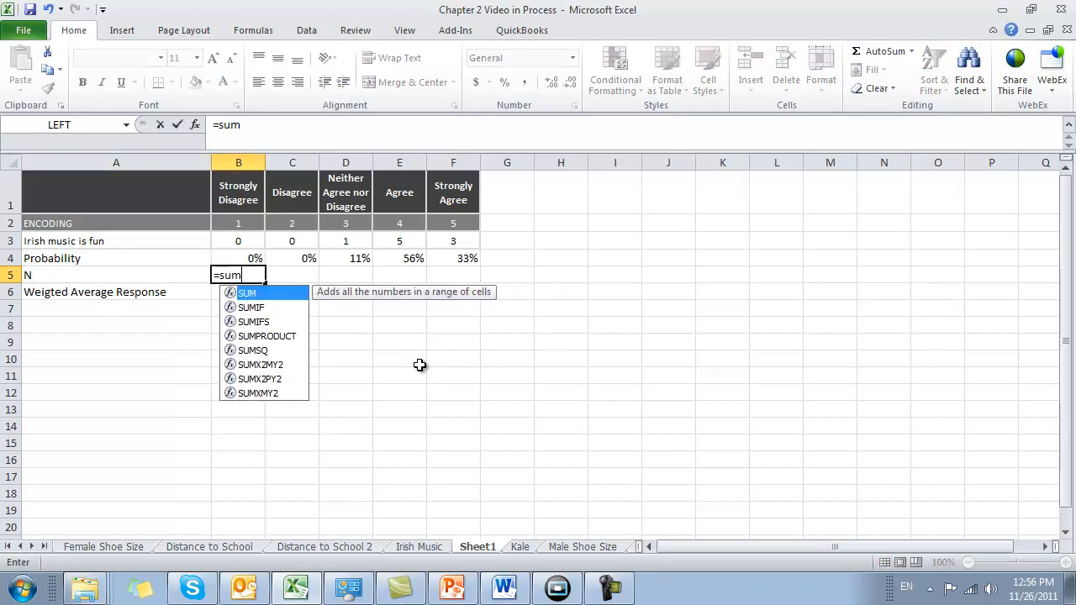
{"action": "key", "text": "Up"}
{"action": "key", "text": "Up"}
{"action": "key", "text": "shift+Right"}
{"action": "key", "text": "shift+Right"}
{"action": "key", "text": "shift+Right"}
{"action": "key", "text": "shift+Right"}
{"action": "key", "text": "Return"}
Step: Highlight the probabilities in B4:F4 to review them as the given data
{"action": "key", "text": "Up"}
{"action": "key", "text": "Right"}
{"action": "key", "text": "Up"}
{"action": "key", "text": "shift+Right"}
{"action": "key", "text": "shift+Right"}
{"action": "key", "text": "shift+Right"}
{"action": "key", "text": "shift+Right"}
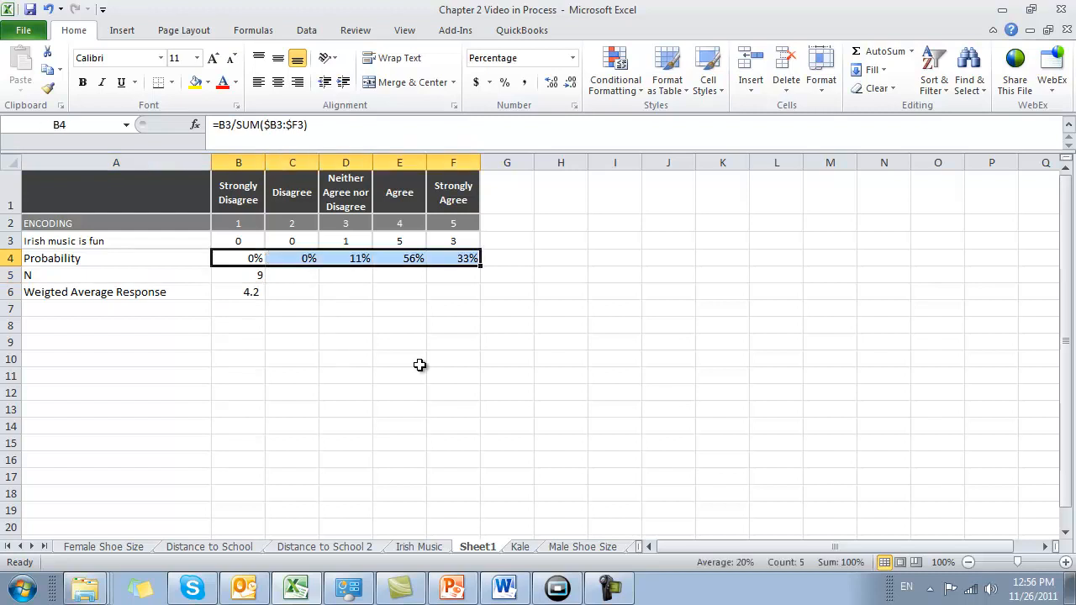
Step: Replace the formula in B5 with the typed constant 9
{"action": "key", "text": "Down"}
{"action": "type", "text": "s9"}
{"action": "key", "text": "BackSpace"}
{"action": "key", "text": "BackSpace"}
{"action": "type", "text": "9"}
{"action": "key", "text": "Return"}
{"action": "key", "text": "Up"}
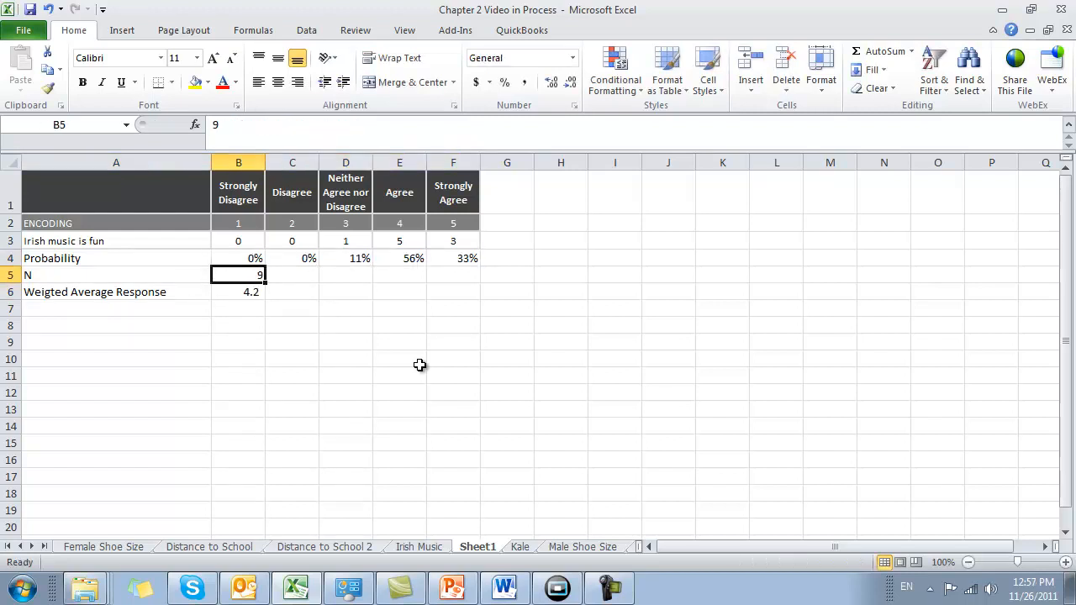
Step: Move to A8, switch to Papershow to review the probability-based standard deviation formula, and return to the Excel sheet
{"action": "key", "text": "Down"}
{"action": "key", "text": "Down"}
{"action": "key", "text": "Down"}
{"action": "key", "text": "Left"}
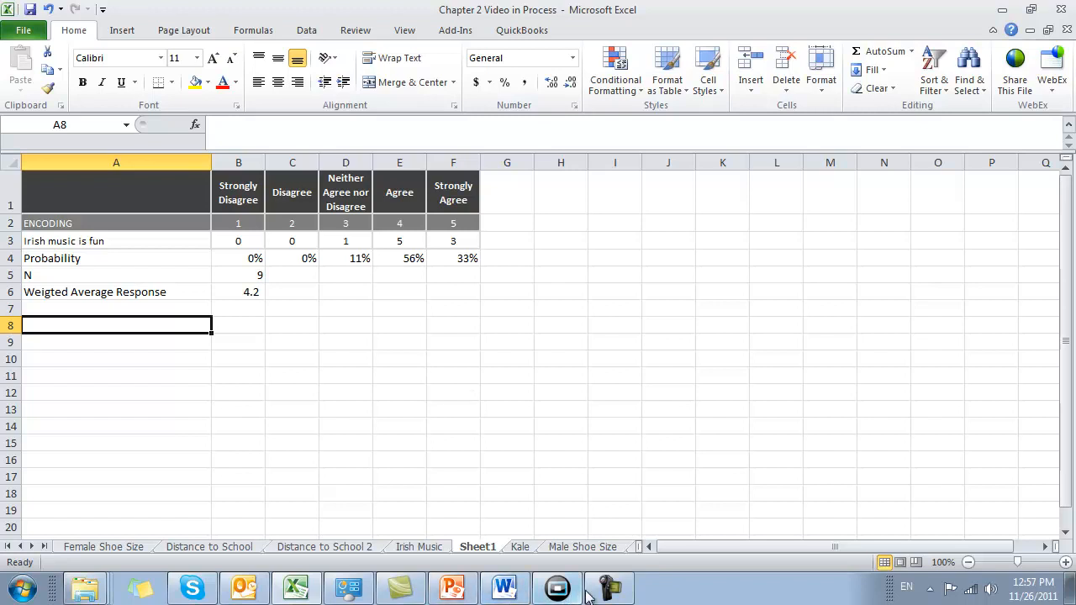
{"action": "left_click", "coordinate": [558, 588]}
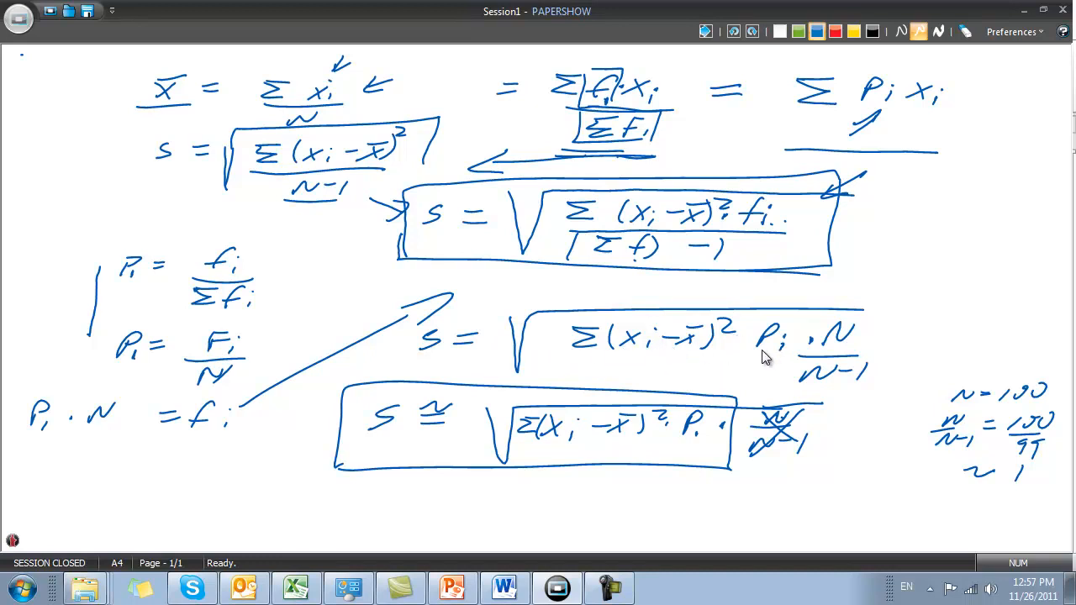
{"action": "left_click", "coordinate": [299, 589]}
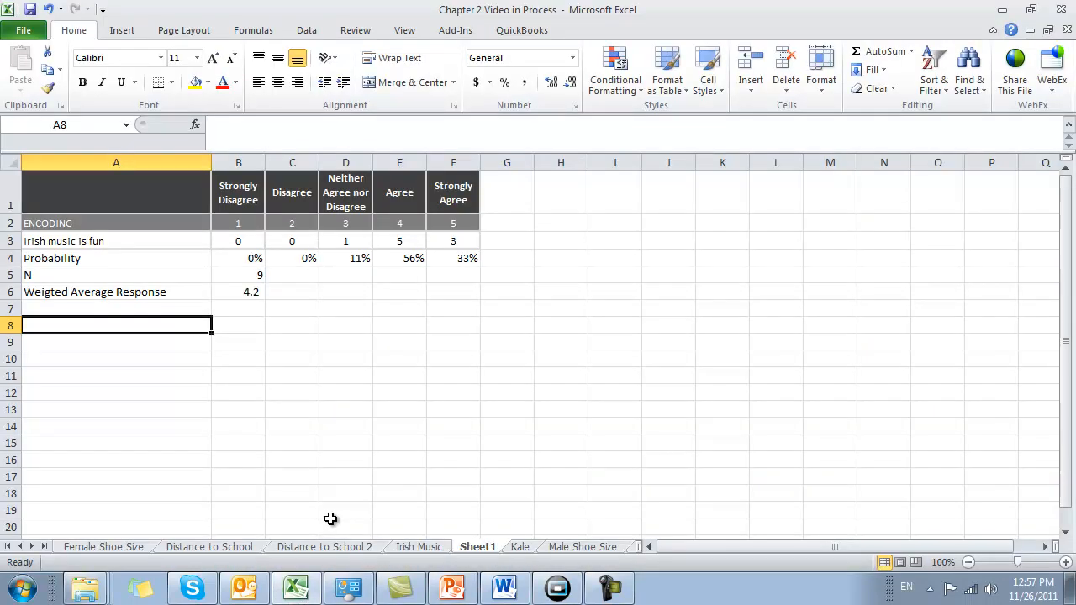
Step: Label A8 Deviations Squared X P and begin the formula in B8 with the encoding minus the weighted average, B2-B6
{"action": "type", "text": "Deviations Squared X P"}
{"action": "key", "text": "Tab"}
{"action": "type", "text": "="}
{"action": "key", "text": "Up"}
{"action": "key", "text": "Up"}
{"action": "key", "text": "Up"}
{"action": "key", "text": "Up"}
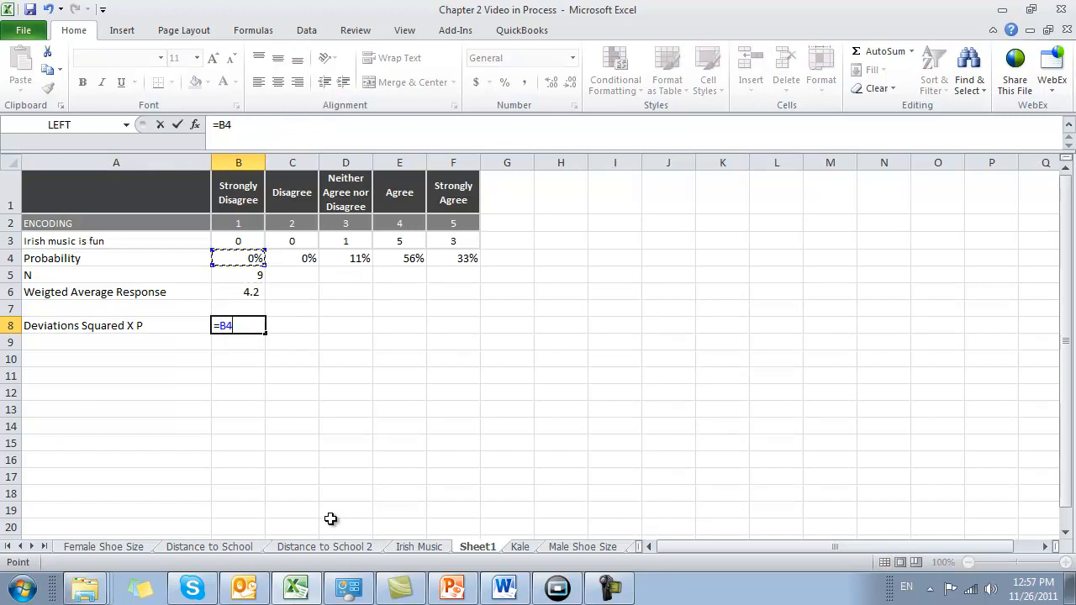
{"action": "key", "text": "Up"}
{"action": "key", "text": "Up"}
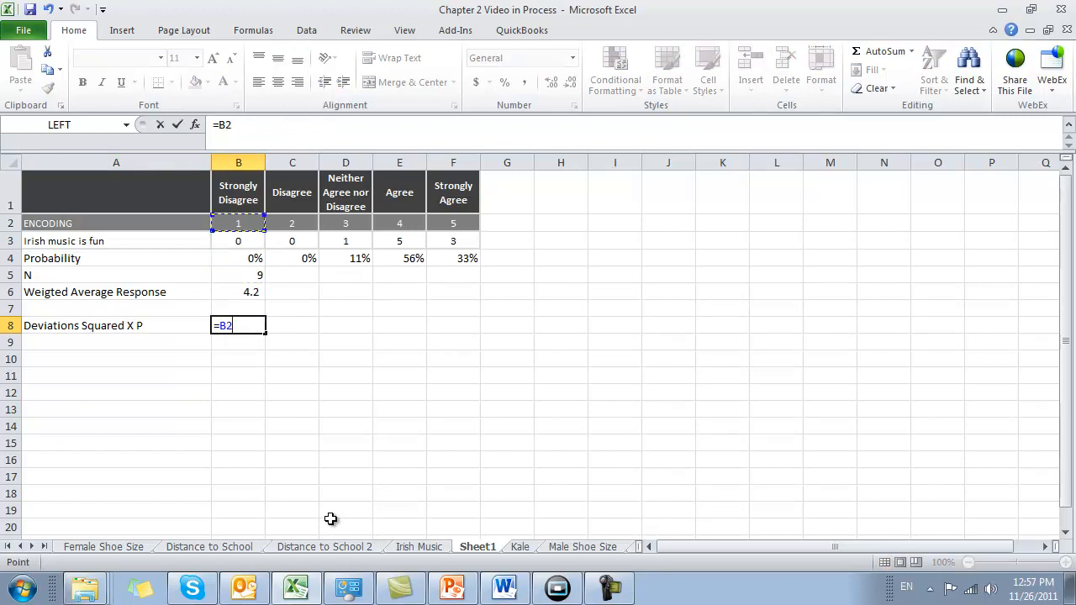
{"action": "type", "text": "-"}
{"action": "key", "text": "Up"}
{"action": "key", "text": "Up"}
{"action": "type", "text": ")"}
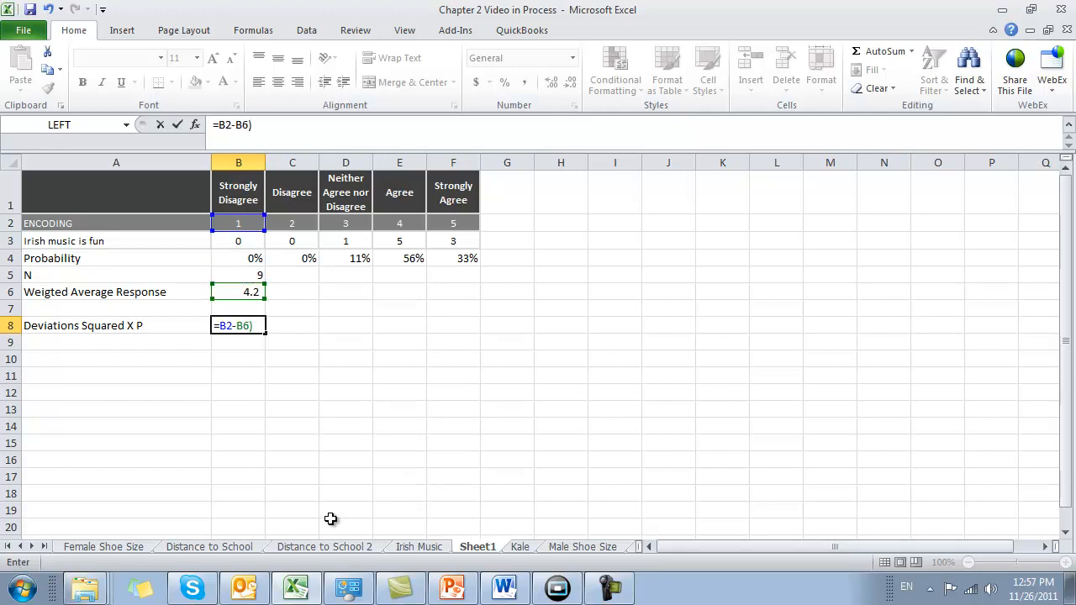
Step: Complete the B8 formula as =(B2-B6)^2*B4, squaring the deviation and multiplying it by the probability
{"action": "left_click", "coordinate": [219, 126]}
{"action": "type", "text": "("}
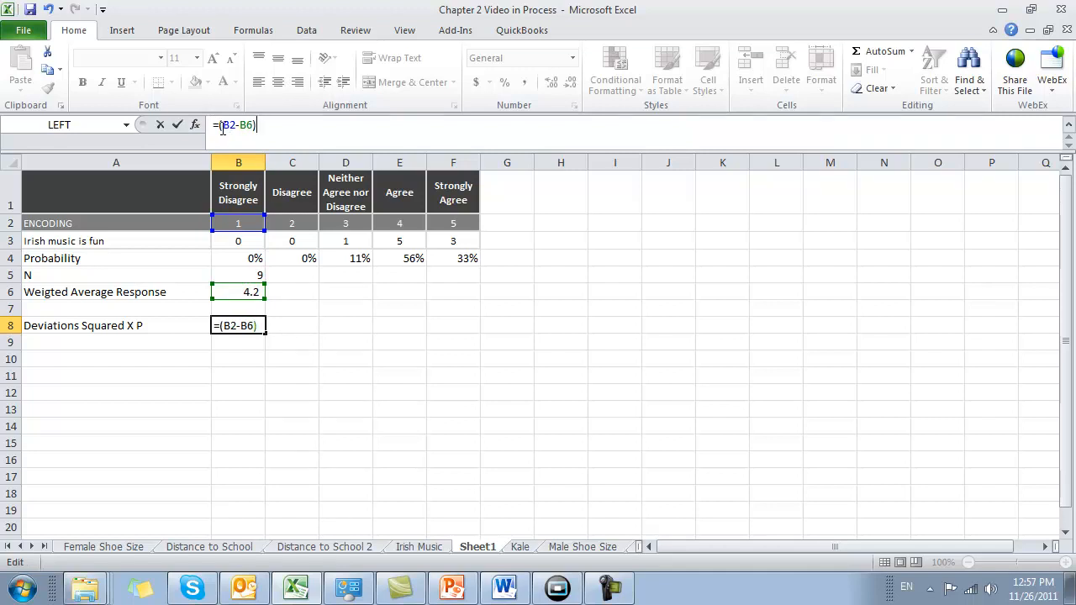
{"action": "type", "text": "^2*"}
{"action": "left_click", "coordinate": [254, 261]}
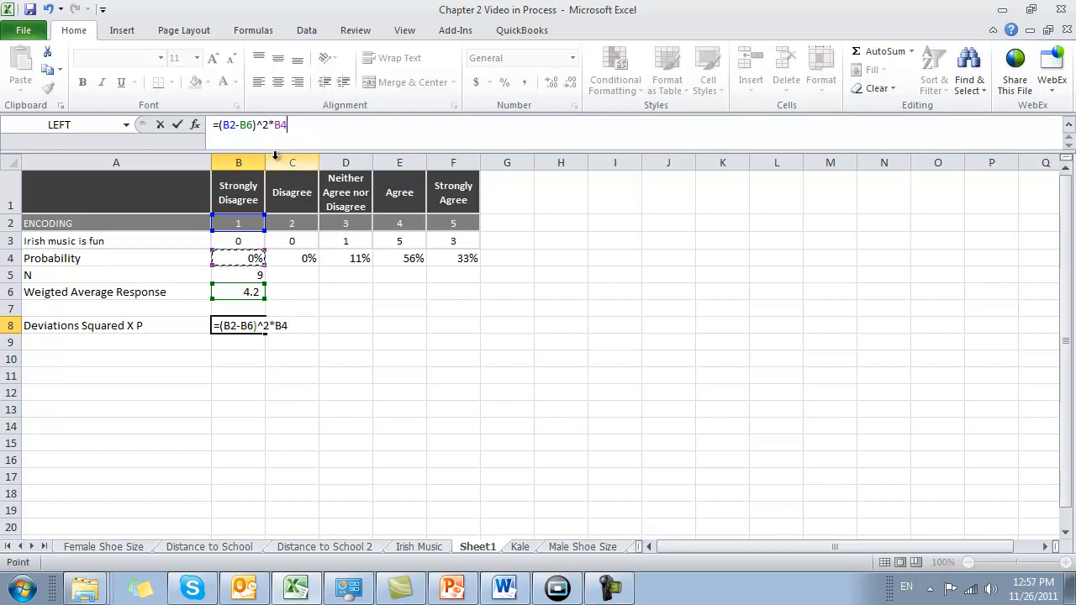
{"action": "key", "text": "Return"}
{"action": "key", "text": "Up"}
{"action": "key", "text": "Right"}
{"action": "key", "text": "ctrl+c"}
{"action": "key", "text": "Right"}
{"action": "key", "text": "Right"}
{"action": "key", "text": "Right"}
{"action": "key", "text": "Left"}
{"action": "key", "text": "Left"}
{"action": "key", "text": "Left"}
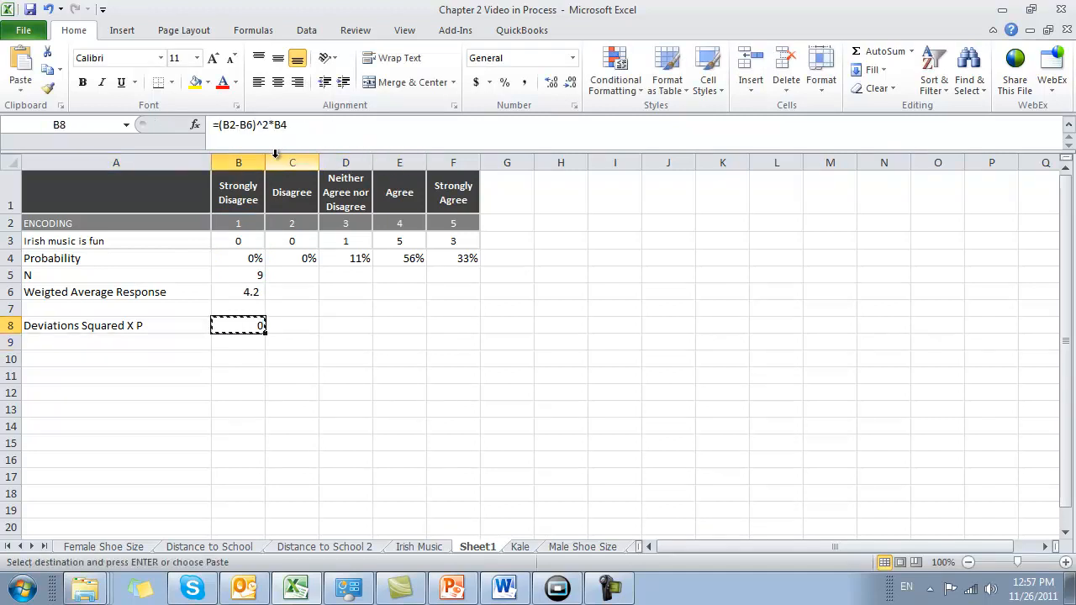
Step: Lock the column of the weighted average reference in B8, making the formula =(B2-$B6)^2*B4
{"action": "left_click", "coordinate": [316, 126]}
{"action": "key", "text": "Left"}
{"action": "key", "text": "Left"}
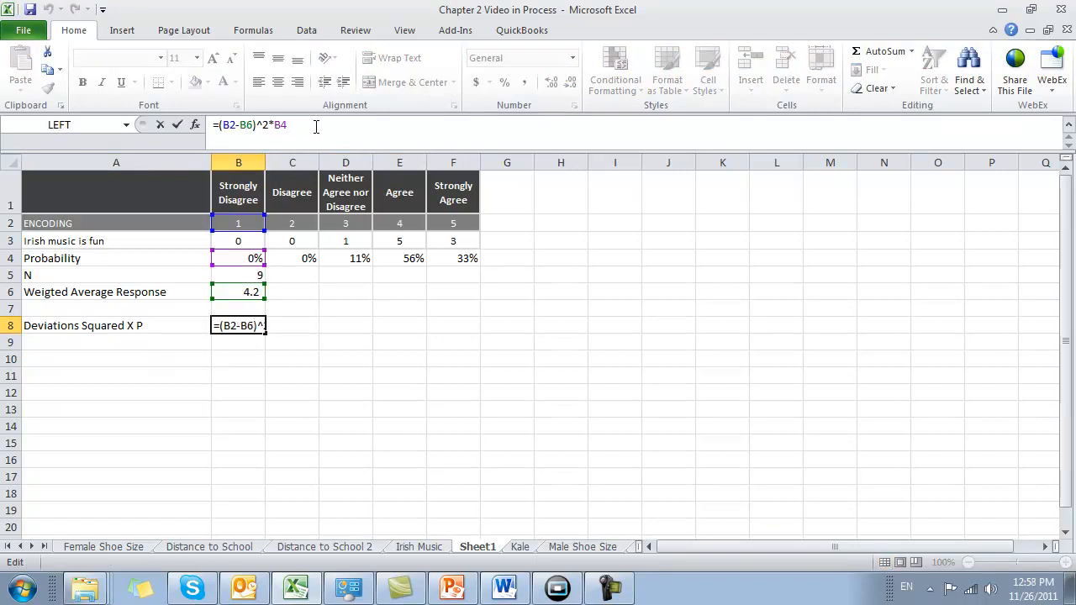
{"action": "type", "text": "$"}
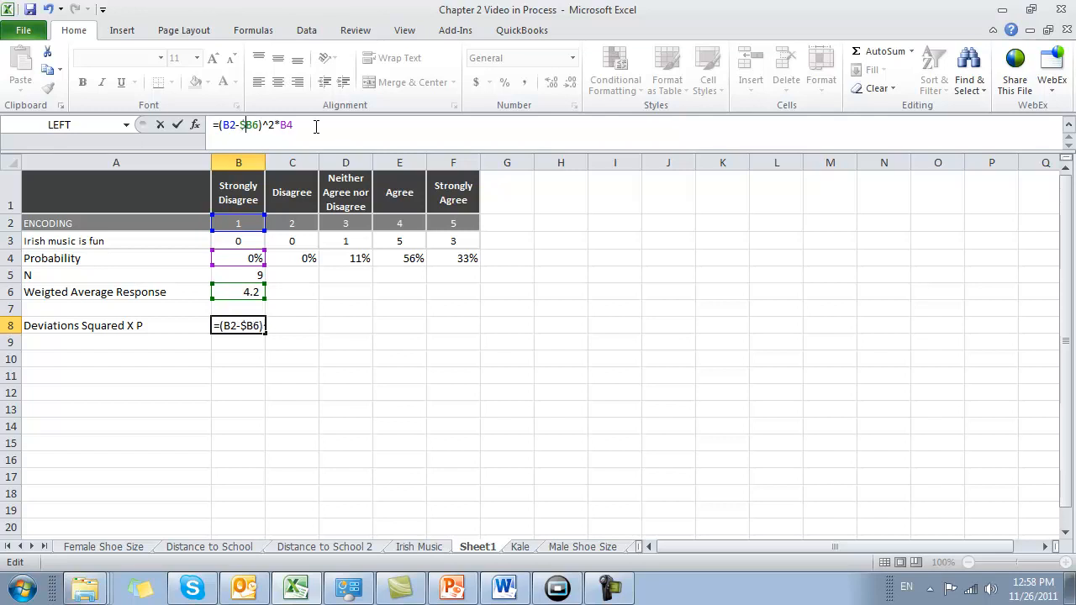
{"action": "key", "text": "Return"}
Step: Copy the squared deviation formula from B8 across to F8
{"action": "key", "text": "Up"}
{"action": "key", "text": "ctrl+c"}
{"action": "key", "text": "shift+Right"}
{"action": "key", "text": "shift+Right"}
{"action": "key", "text": "shift+Right"}
{"action": "key", "text": "shift+Right"}
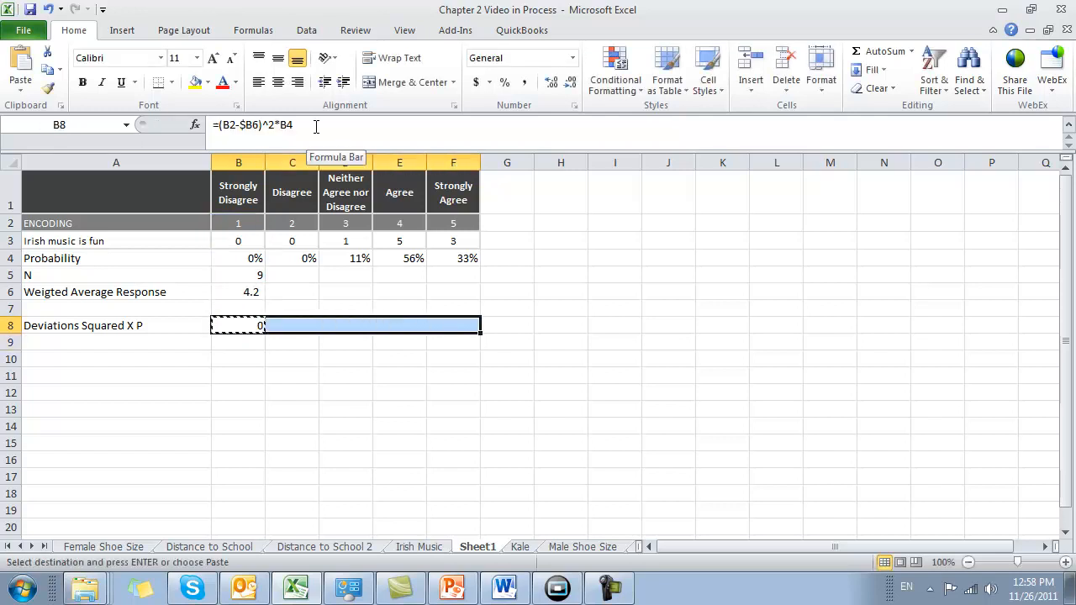
{"action": "key", "text": "Return"}
Step: Enter the label Sample Standard Deviation in cell A9
{"action": "key", "text": "Down"}
{"action": "key", "text": "Left"}
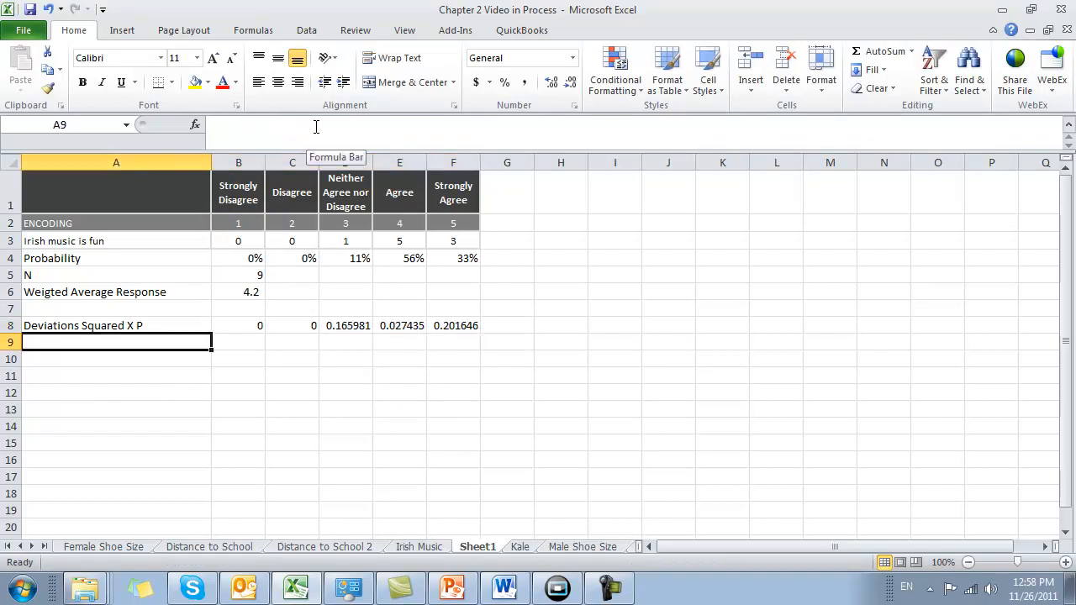
{"action": "type", "text": "S"}
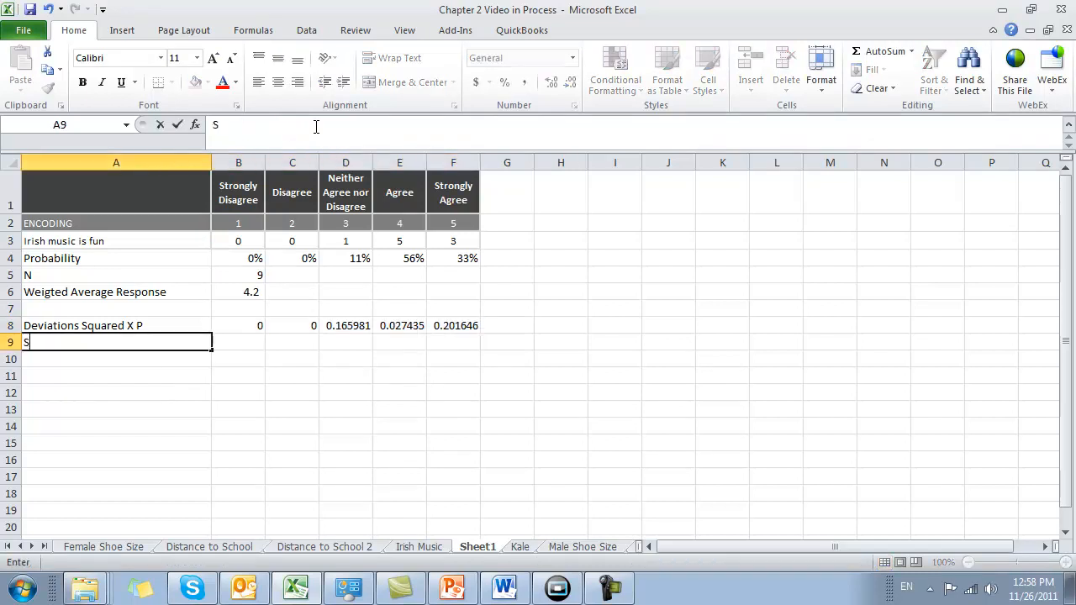
{"action": "type", "text": "ample Standard Deviation"}
{"action": "key", "text": "Tab"}
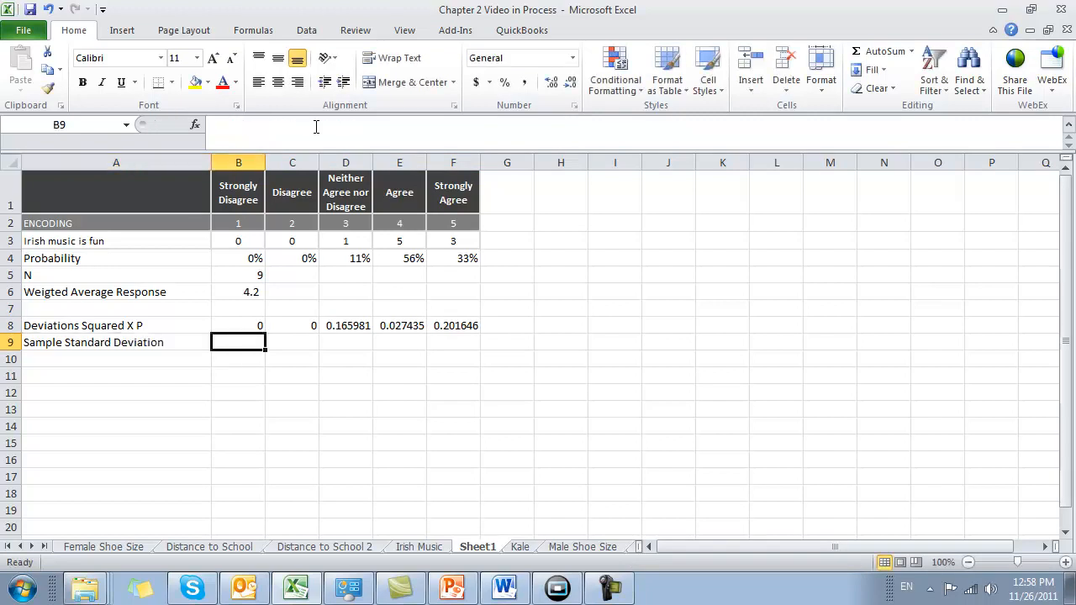
Step: Begin the formula in B9 as the square root of the sum of B8:F8
{"action": "type", "text": "=sqrt("}
{"action": "key", "text": "BackSpace"}
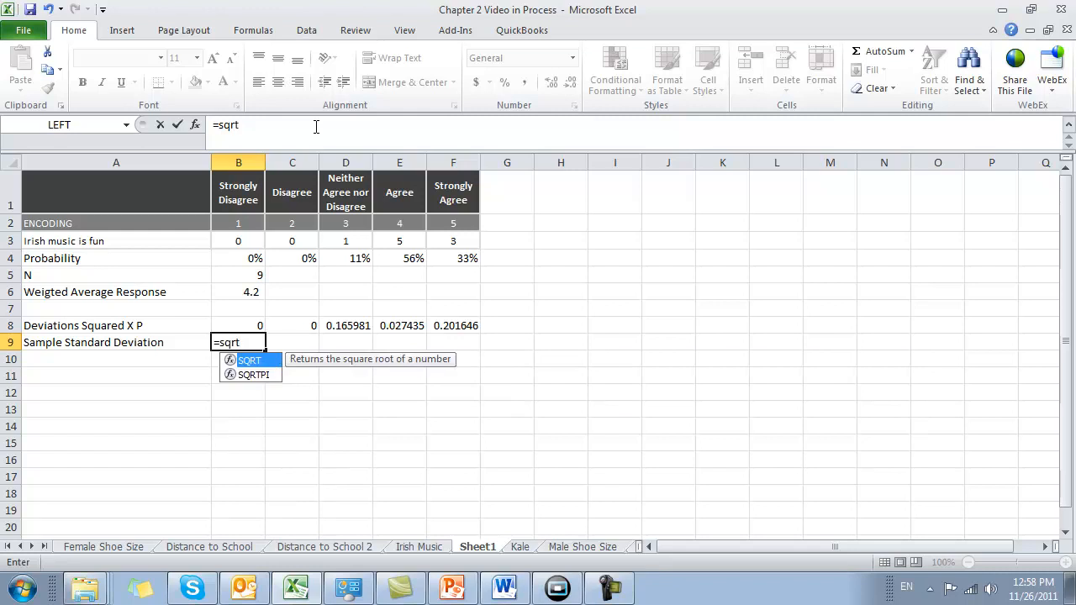
{"action": "type", "text": "(sum("}
{"action": "key", "text": "Up"}
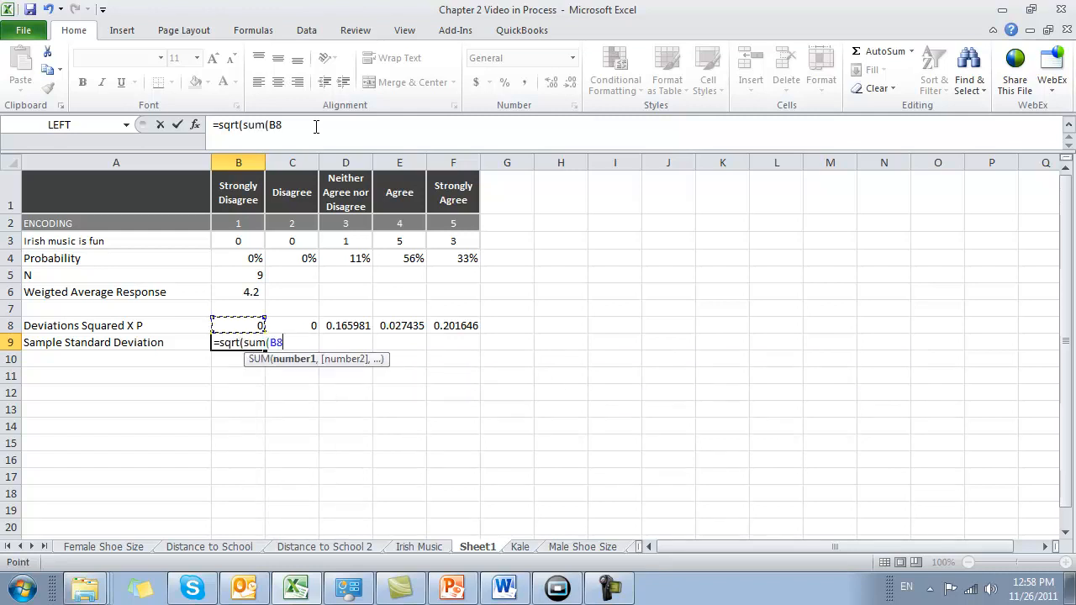
{"action": "key", "text": "shift+Right"}
{"action": "key", "text": "shift+Right"}
{"action": "key", "text": "shift+Right"}
{"action": "key", "text": "shift+Right"}
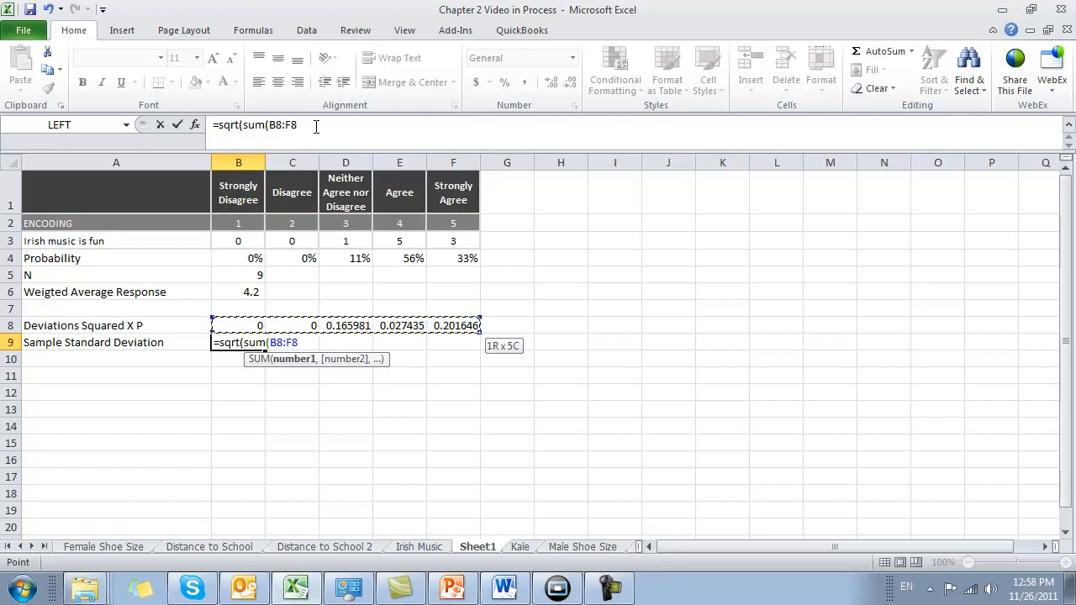
{"action": "type", "text": ")"}
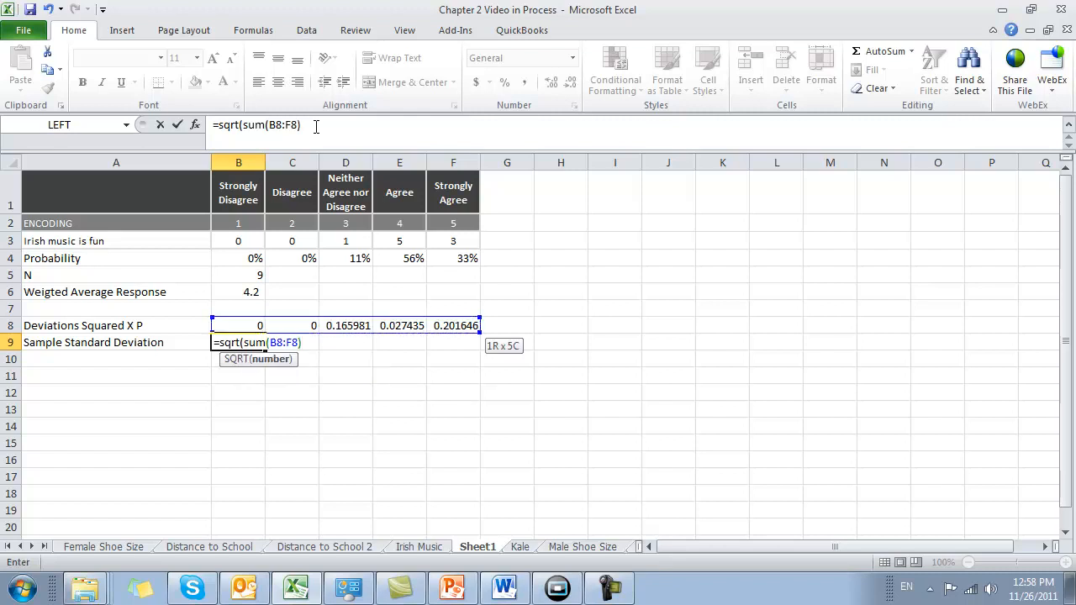
Step: Multiply the sum inside the square root in B9 by (B5/(B5-1)) and complete the formula
{"action": "type", "text": "*("}
{"action": "left_click", "coordinate": [251, 277]}
{"action": "type", "text": "/("}
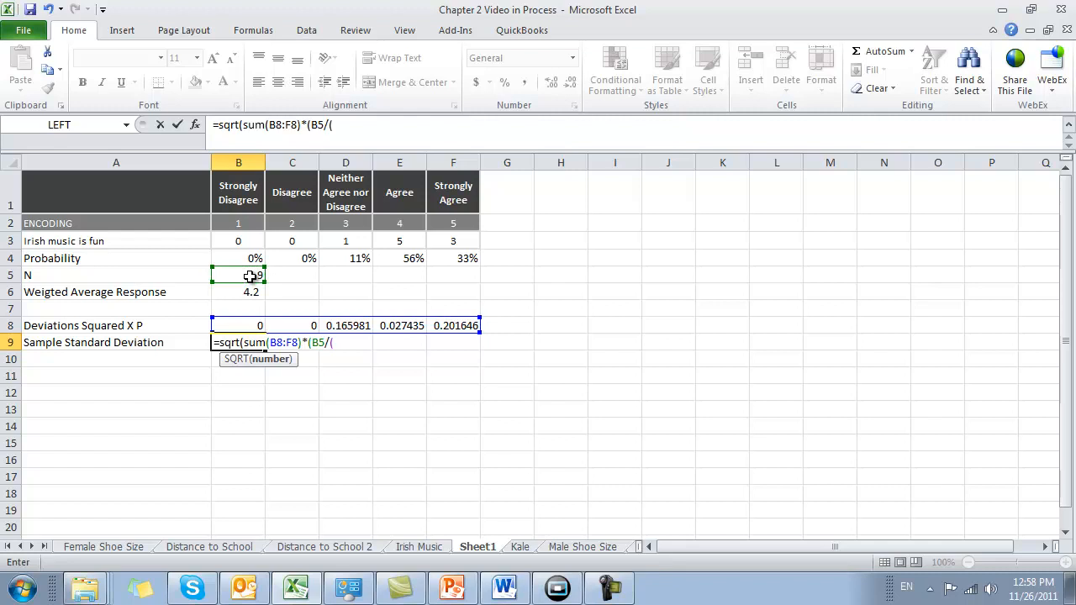
{"action": "left_click", "coordinate": [250, 277]}
{"action": "type", "text": "-1"}
{"action": "type", "text": "))"}
{"action": "key", "text": "Return"}
Step: Format the standard deviation in B9 in comma style with one decimal place
{"action": "key", "text": "Up"}
{"action": "key", "text": "Right"}
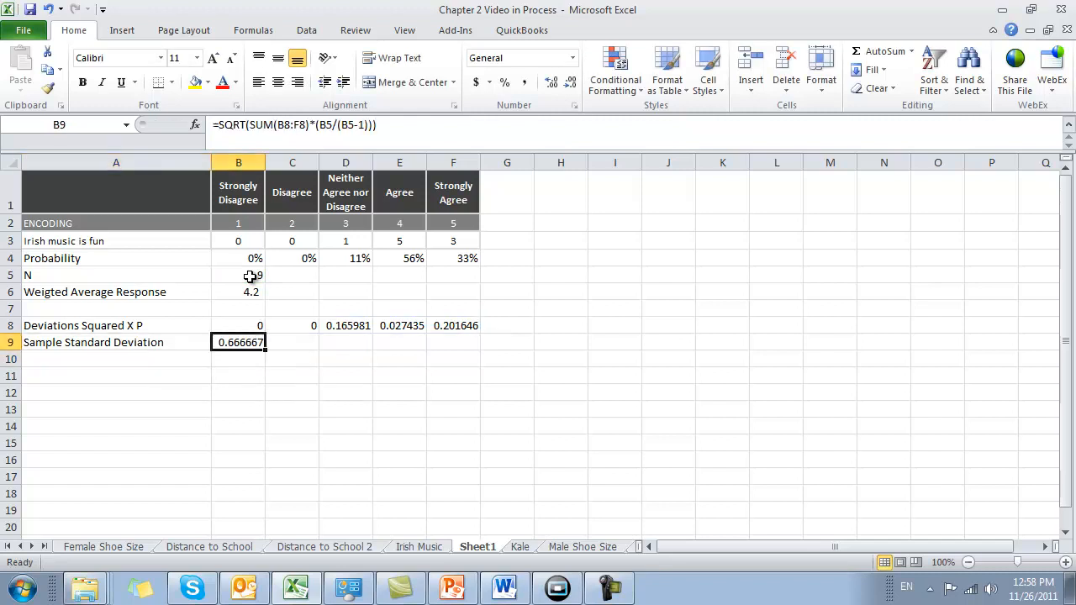
{"action": "left_click", "coordinate": [524, 82]}
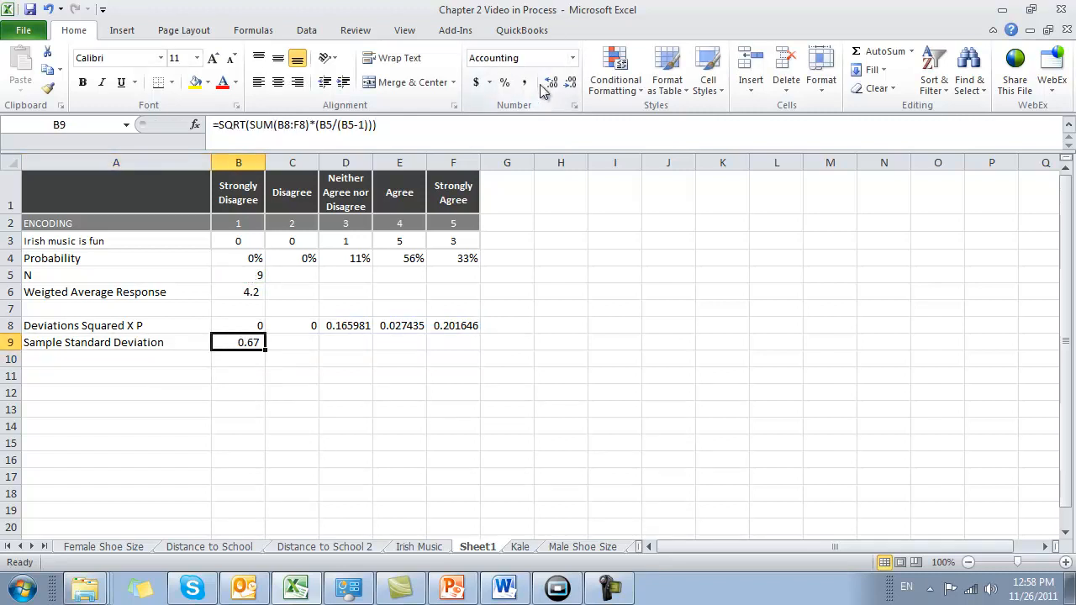
{"action": "left_click", "coordinate": [570, 83]}
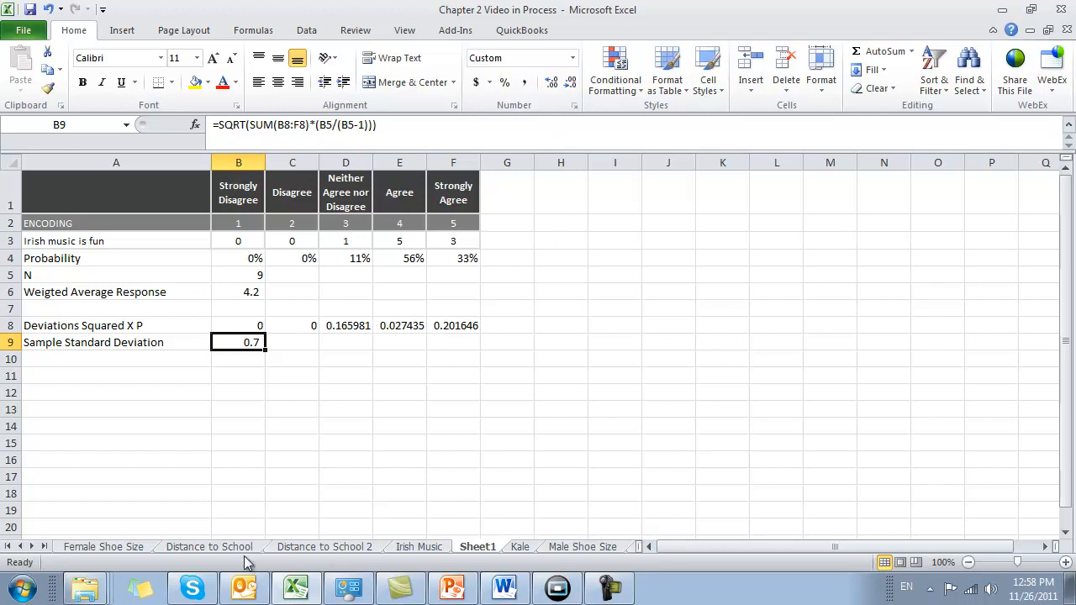
Step: Compare the sample standard deviation with the one on the Irish Music sheet, and inspect the formula in Sheet1's B9
{"action": "left_click", "coordinate": [419, 548]}
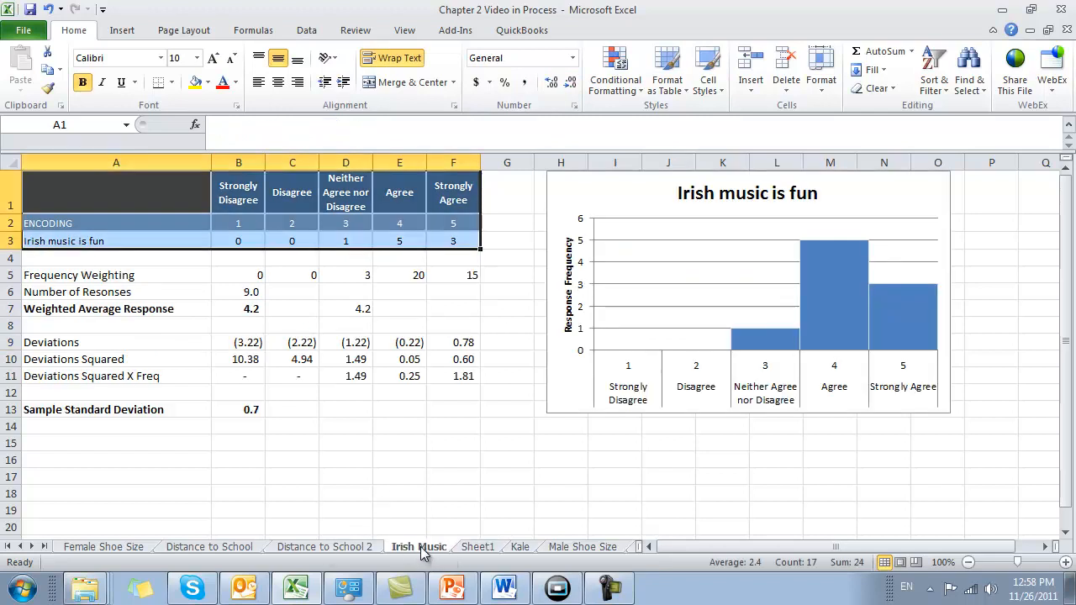
{"action": "left_click", "coordinate": [478, 548]}
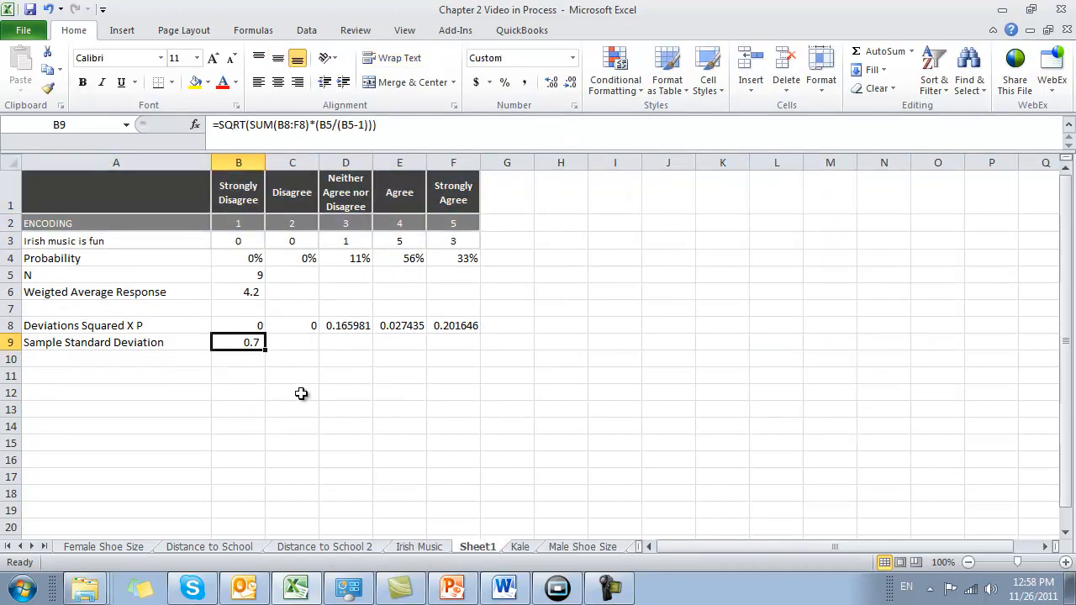
{"action": "left_click", "coordinate": [395, 127]}
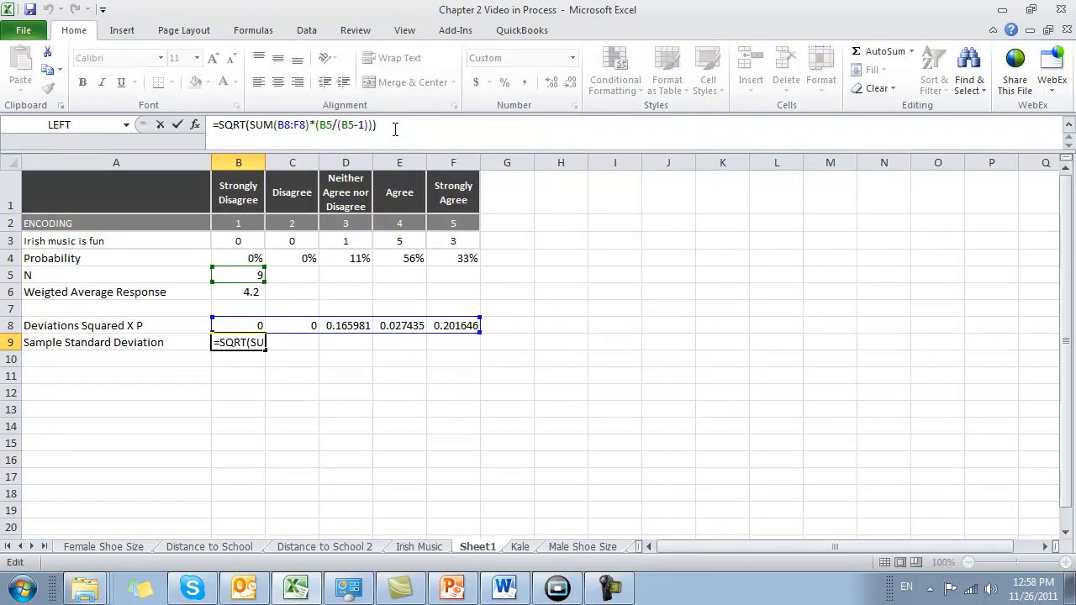
{"action": "key", "text": "Return"}
Step: Leave the B9 formula unchanged and label cell A10 "Approximate Std Dev"
{"action": "key", "text": "Left"}
{"action": "key", "text": "Up"}
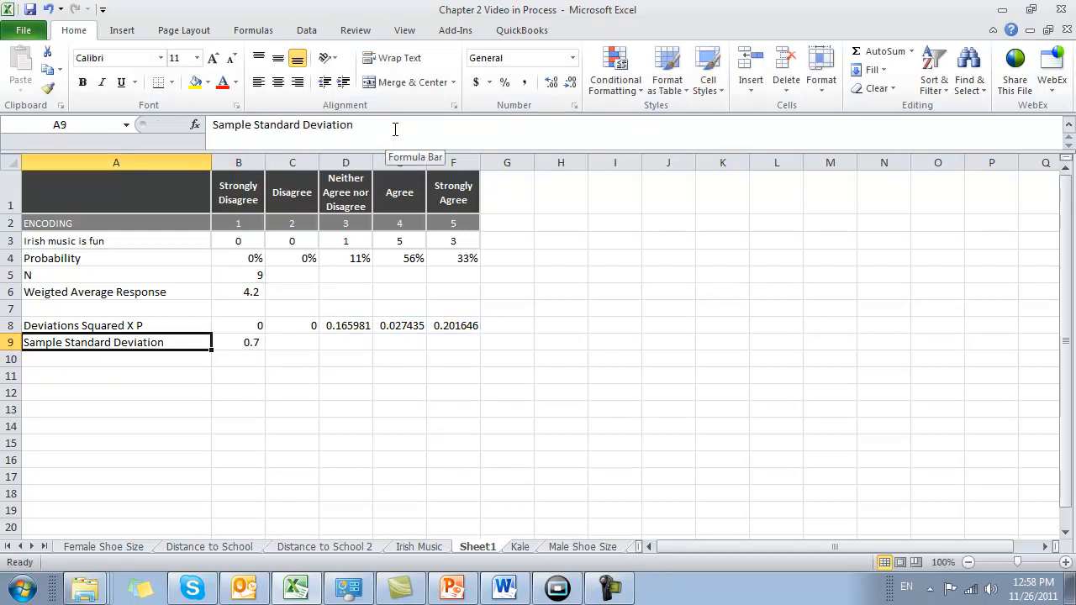
{"action": "key", "text": "Down"}
{"action": "type", "text": "Appro"}
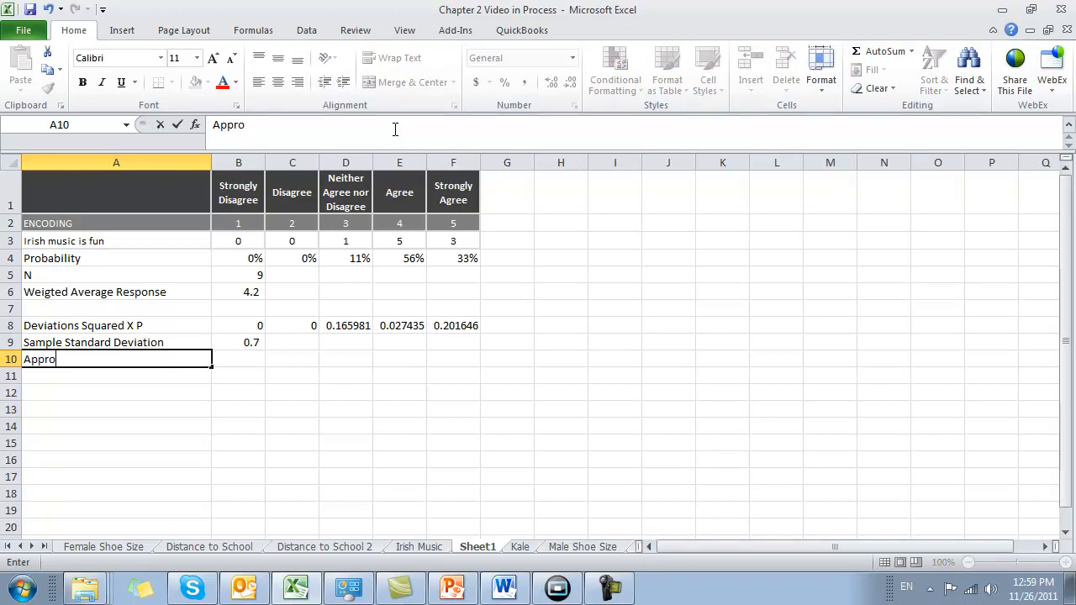
{"action": "type", "text": "ximate Std Def"}
{"action": "key", "text": "BackSpace"}
{"action": "type", "text": "v"}
{"action": "key", "text": "Tab"}
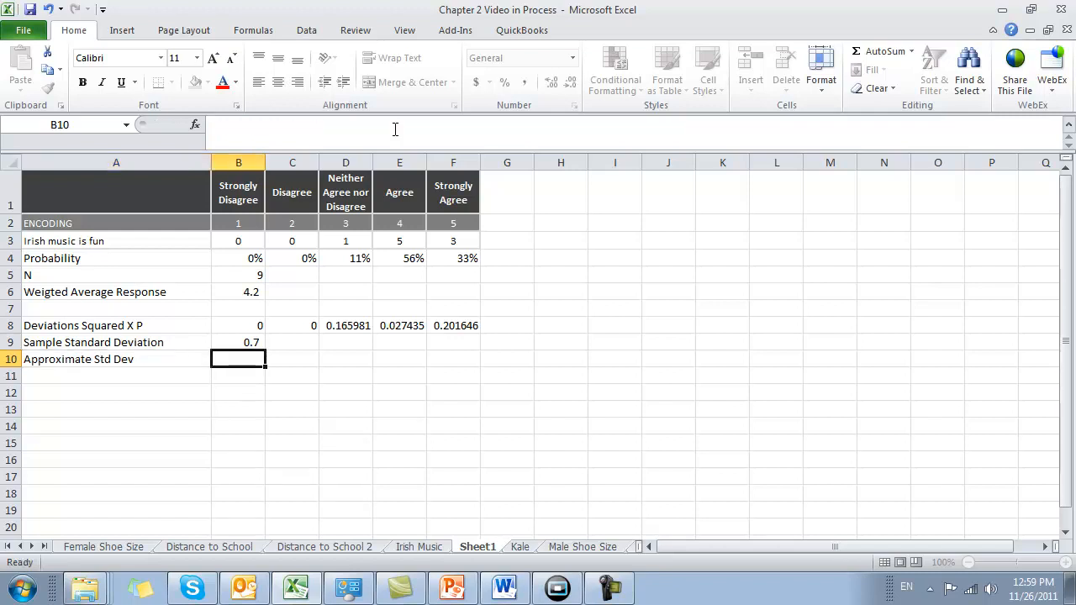
Step: Calculate the approximate standard deviation in B10 as the square root of the sum of B8:F8, accepting the closing-parenthesis correction
{"action": "type", "text": "="}
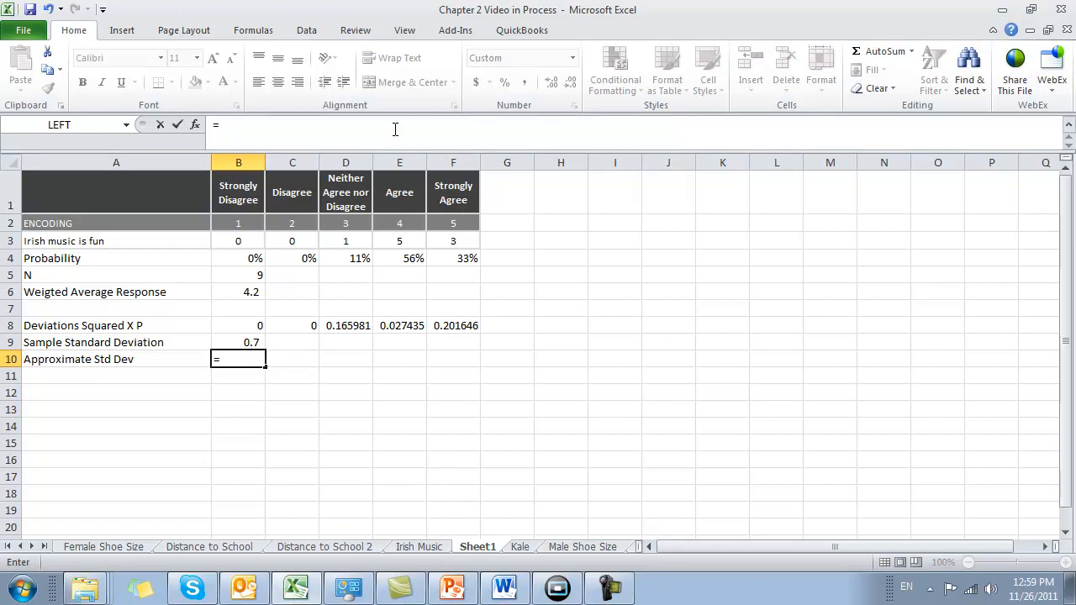
{"action": "type", "text": "sqrt(sum("}
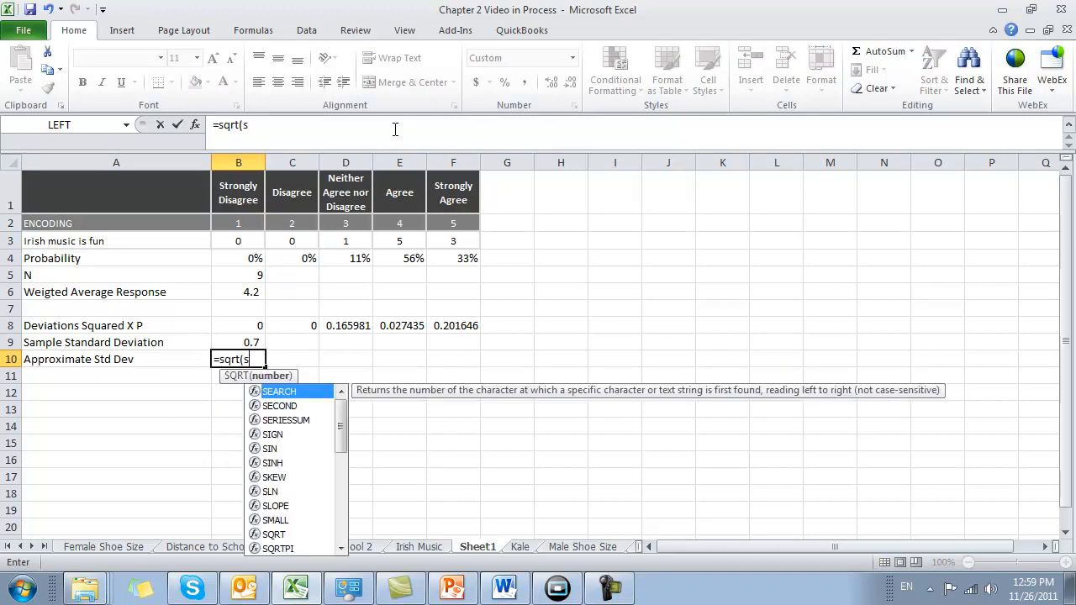
{"action": "key", "text": "Up"}
{"action": "key", "text": "Up"}
{"action": "key", "text": "shift+Right"}
{"action": "key", "text": "shift+Right"}
{"action": "key", "text": "shift+Right"}
{"action": "key", "text": "shift+Right"}
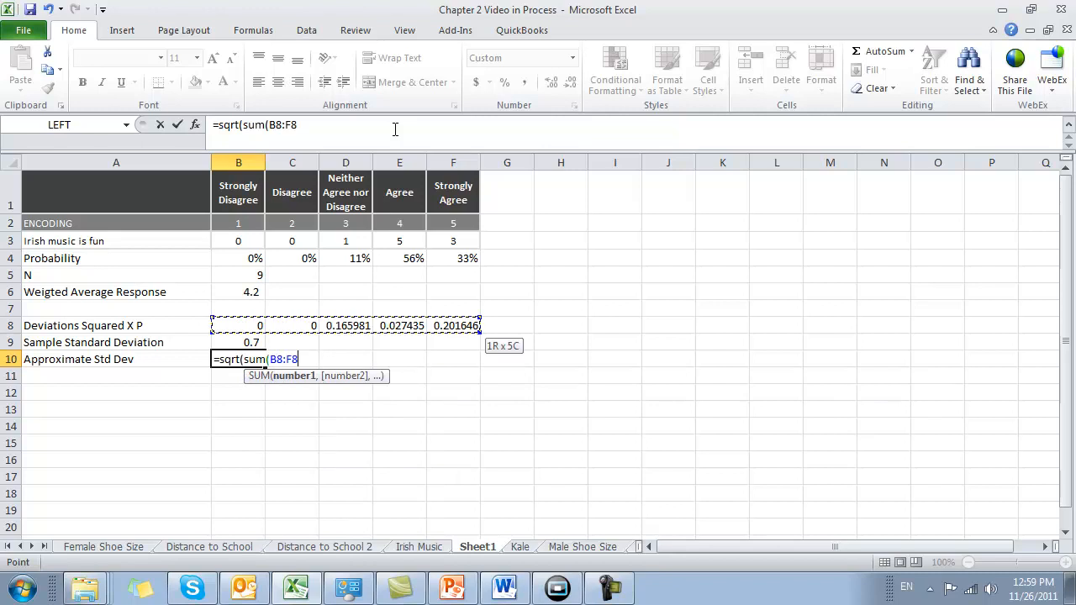
{"action": "type", "text": "_"}
{"action": "key", "text": "BackSpace"}
{"action": "type", "text": ")"}
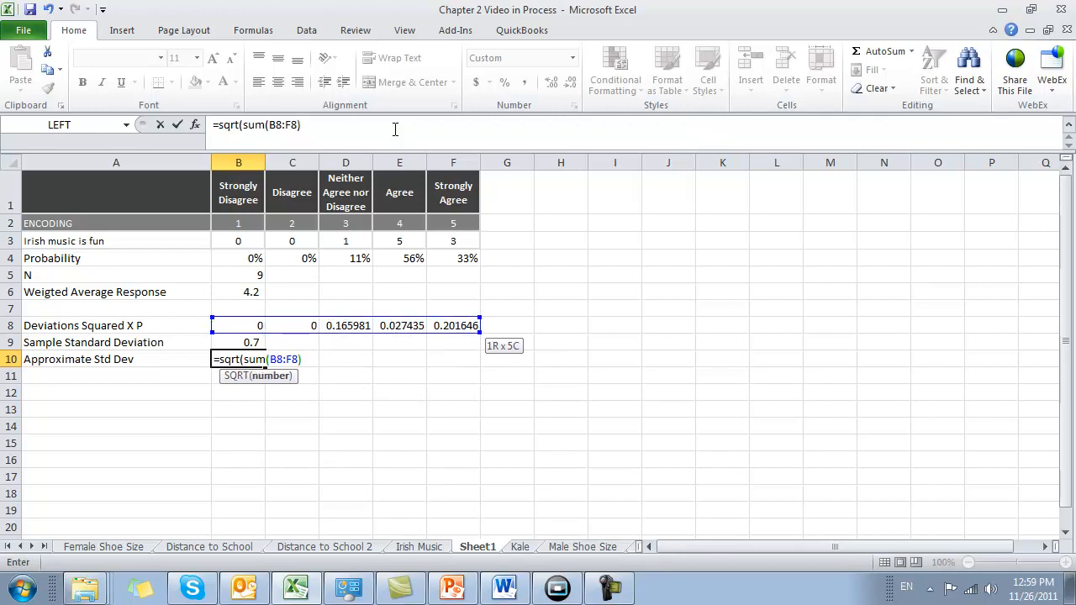
{"action": "key", "text": "Return"}
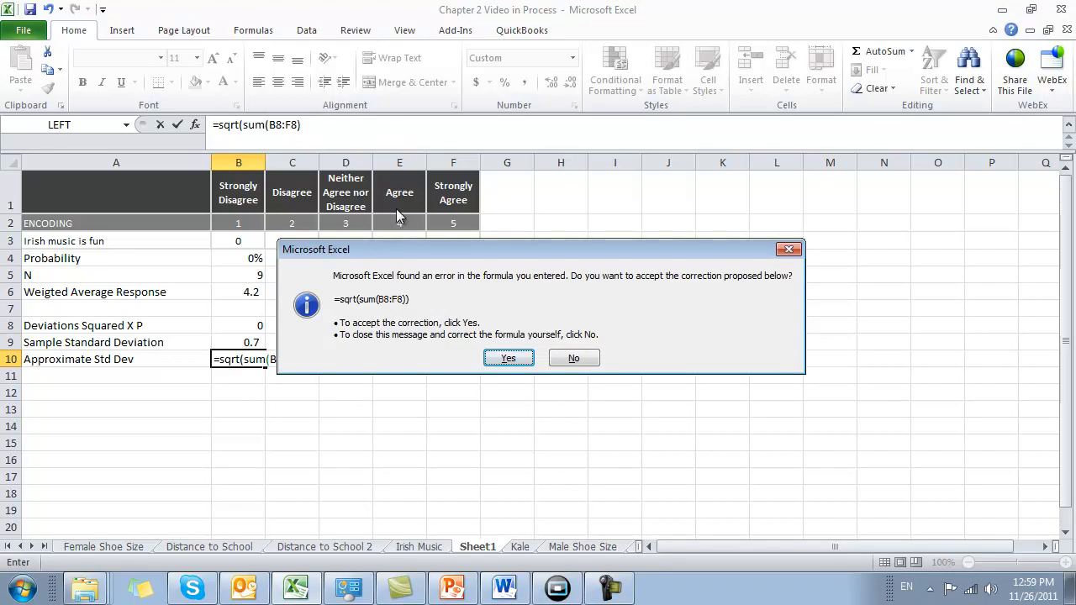
{"action": "left_click", "coordinate": [509, 360]}
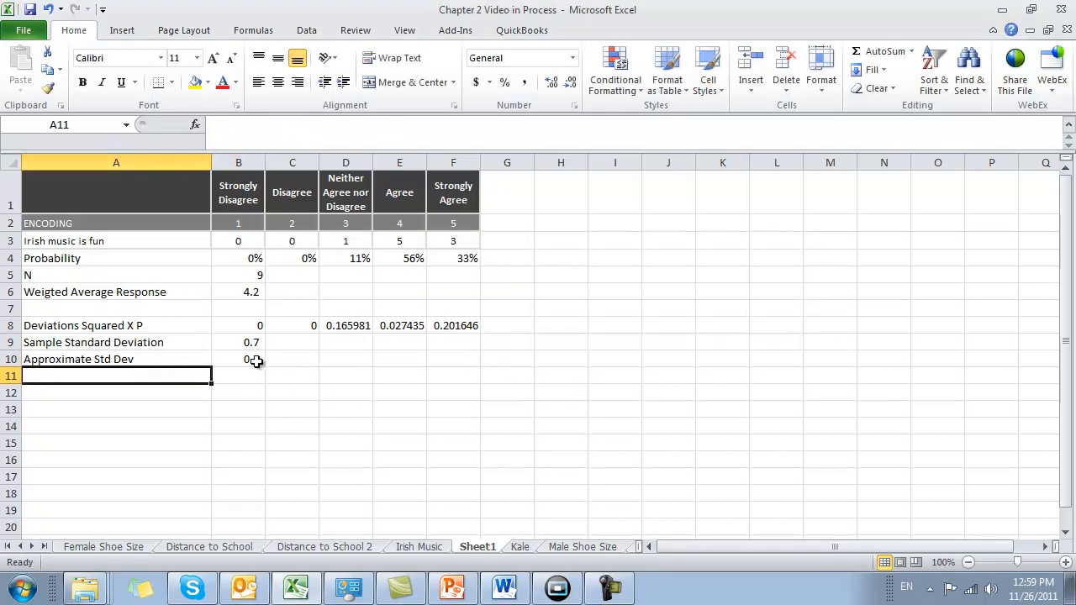
{"action": "left_click", "coordinate": [257, 361]}
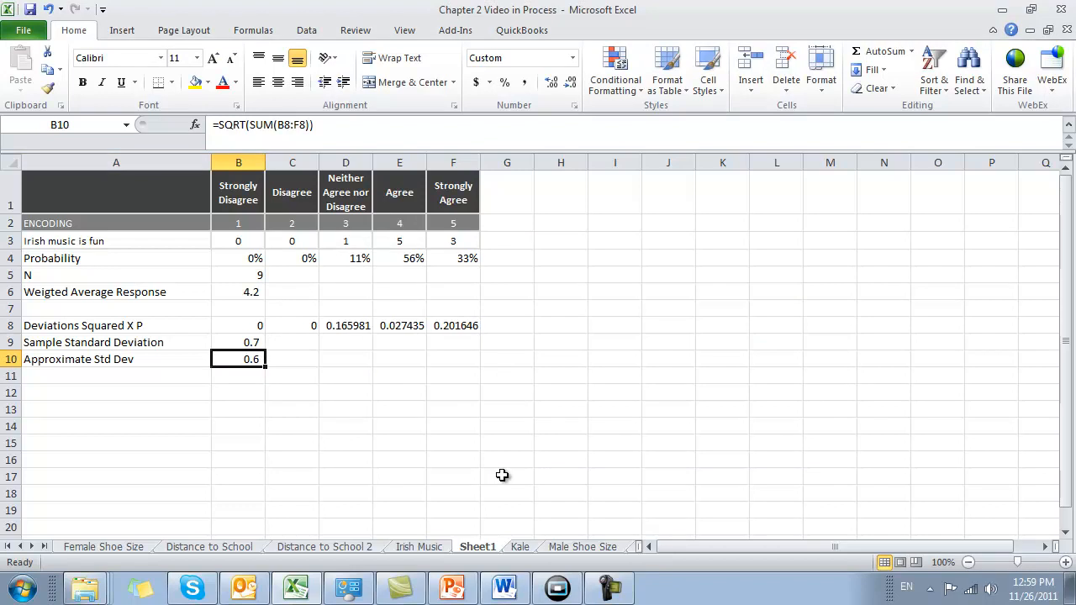
Step: Try a sample size of 900 for N in B5 to compare both standard deviations, and undo the change
{"action": "key", "text": "Up"}
{"action": "key", "text": "Up"}
{"action": "key", "text": "Up"}
{"action": "key", "text": "Up"}
{"action": "key", "text": "Up"}
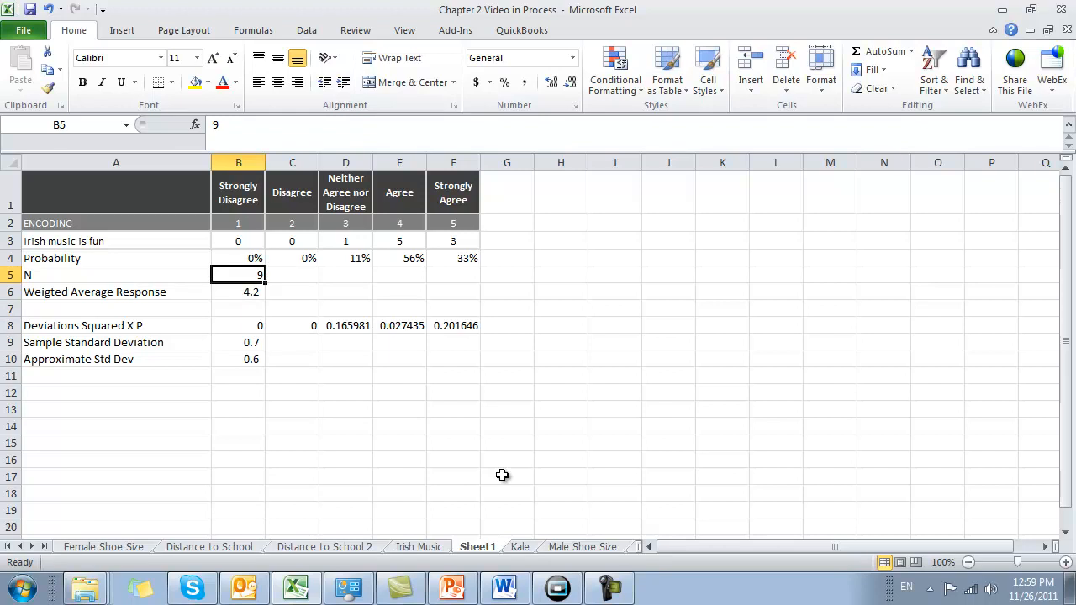
{"action": "key", "text": "Up"}
{"action": "key", "text": "Up"}
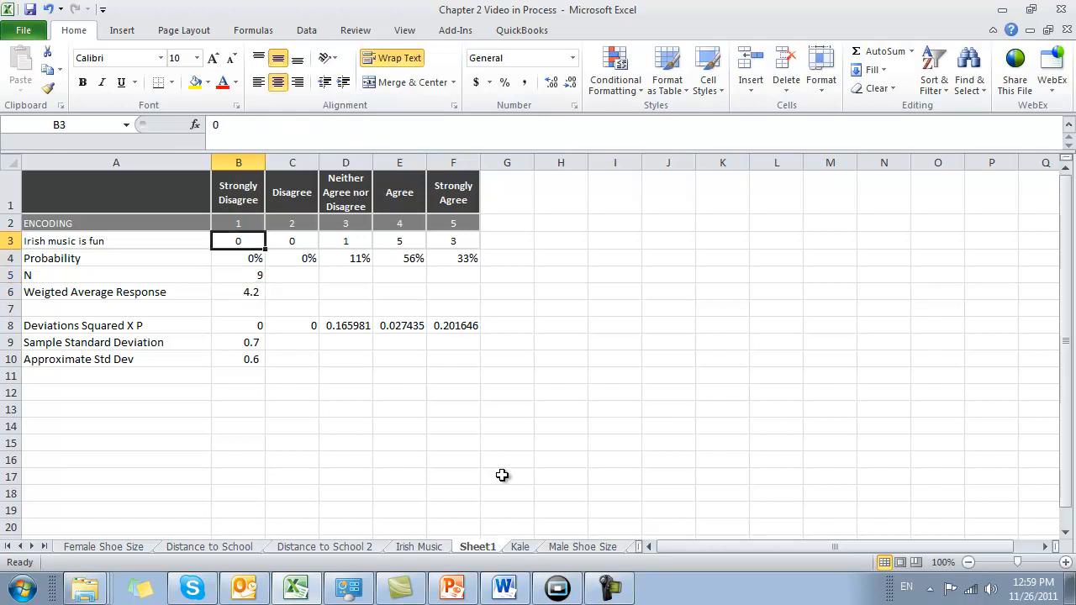
{"action": "key", "text": "Down"}
{"action": "key", "text": "Down"}
{"action": "type", "text": "90"}
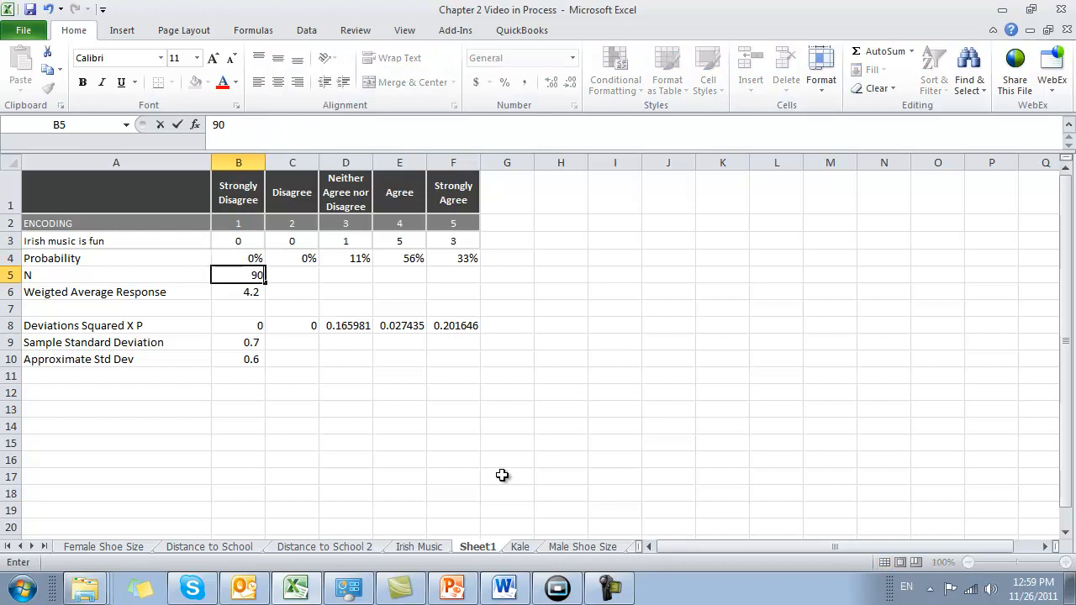
{"action": "key", "text": "BackSpace"}
{"action": "type", "text": "900"}
{"action": "key", "text": "BackSpace"}
{"action": "key", "text": "BackSpace"}
{"action": "key", "text": "BackSpace"}
{"action": "type", "text": "00"}
{"action": "key", "text": "Return"}
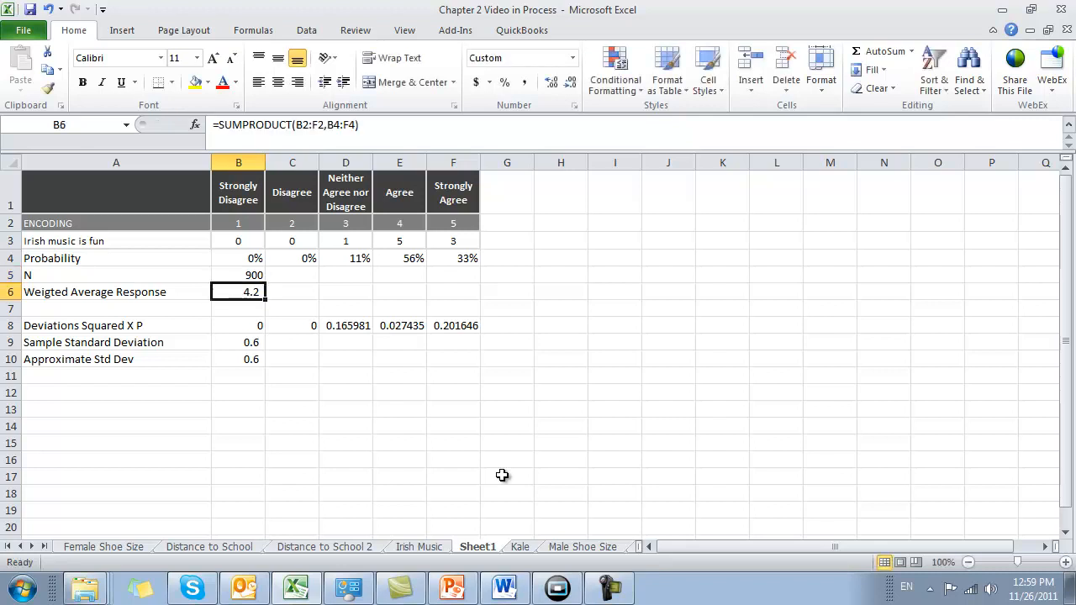
{"action": "key", "text": "ctrl+z"}
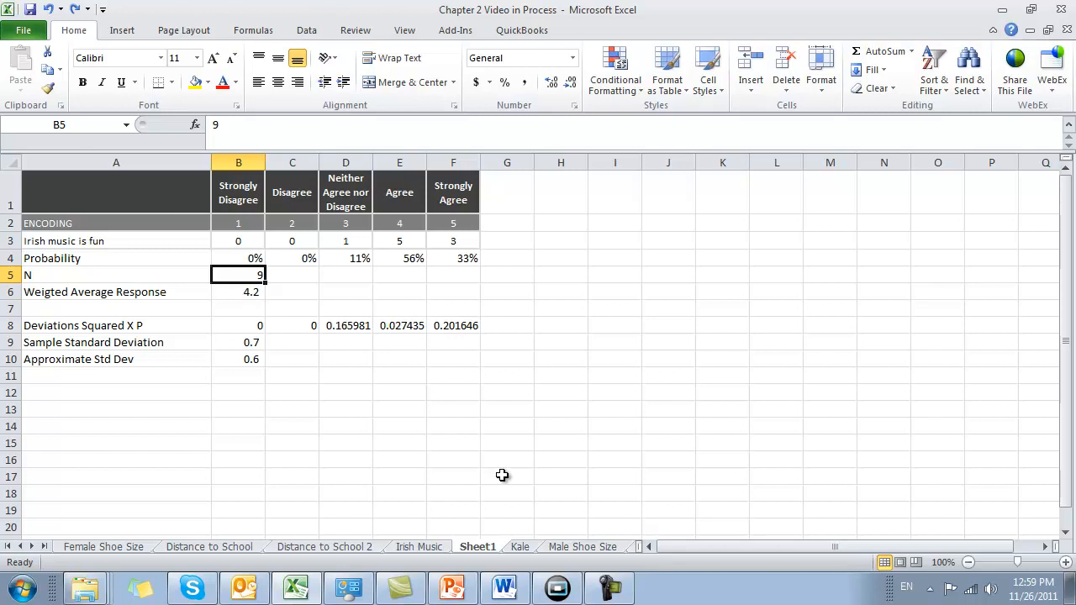